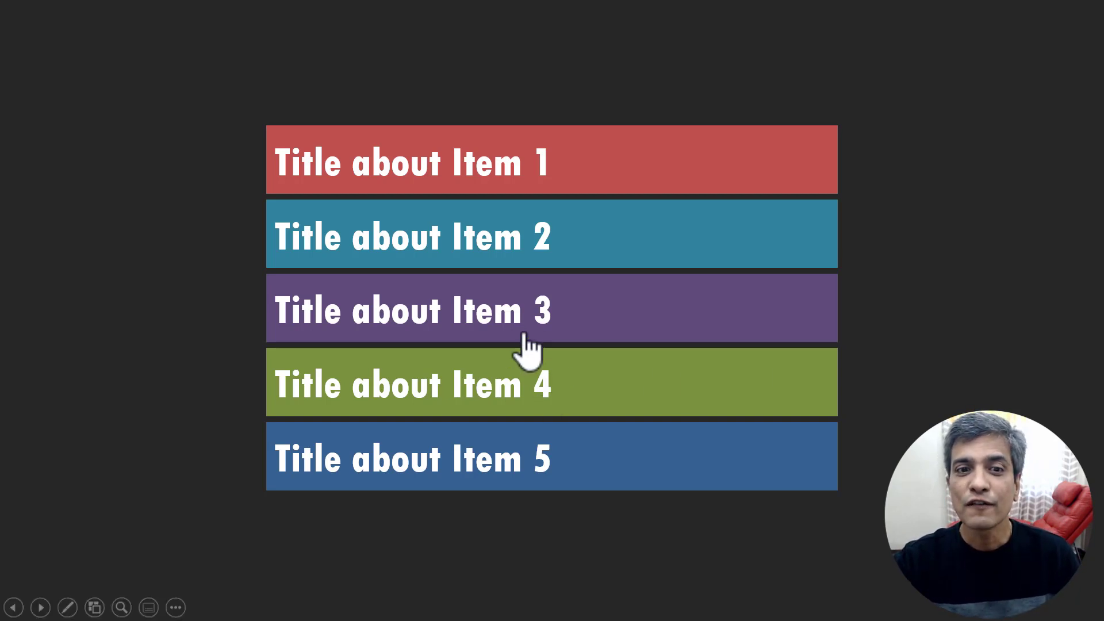
In Slide Show, expand Items 3, 1, 4, 2 and 5 in turn to preview their definitions.
left_click(553, 311)
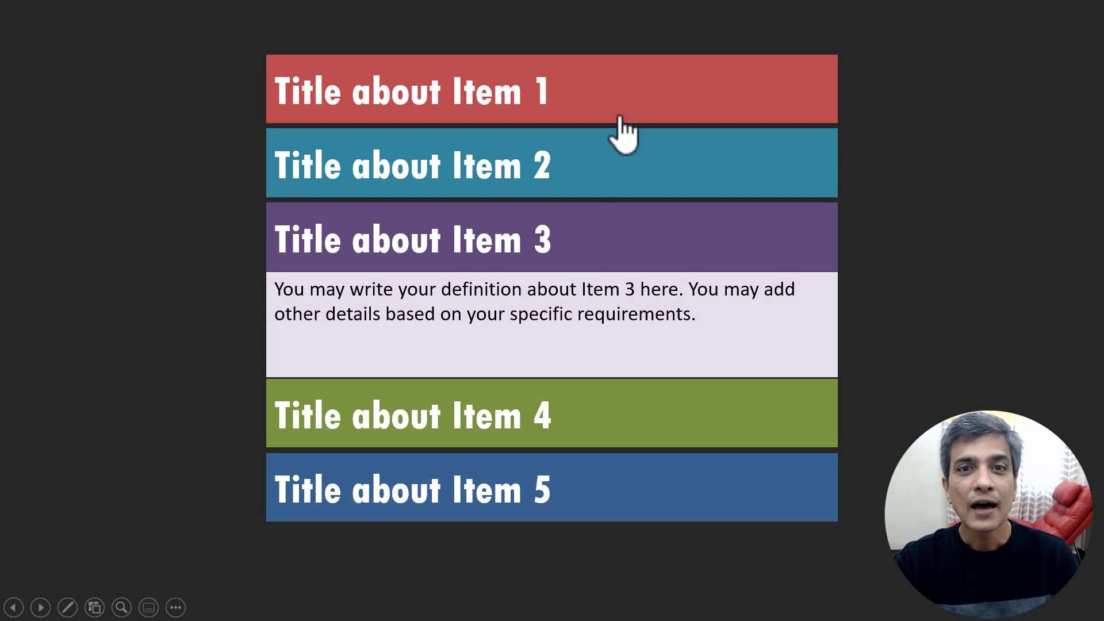
left_click(605, 91)
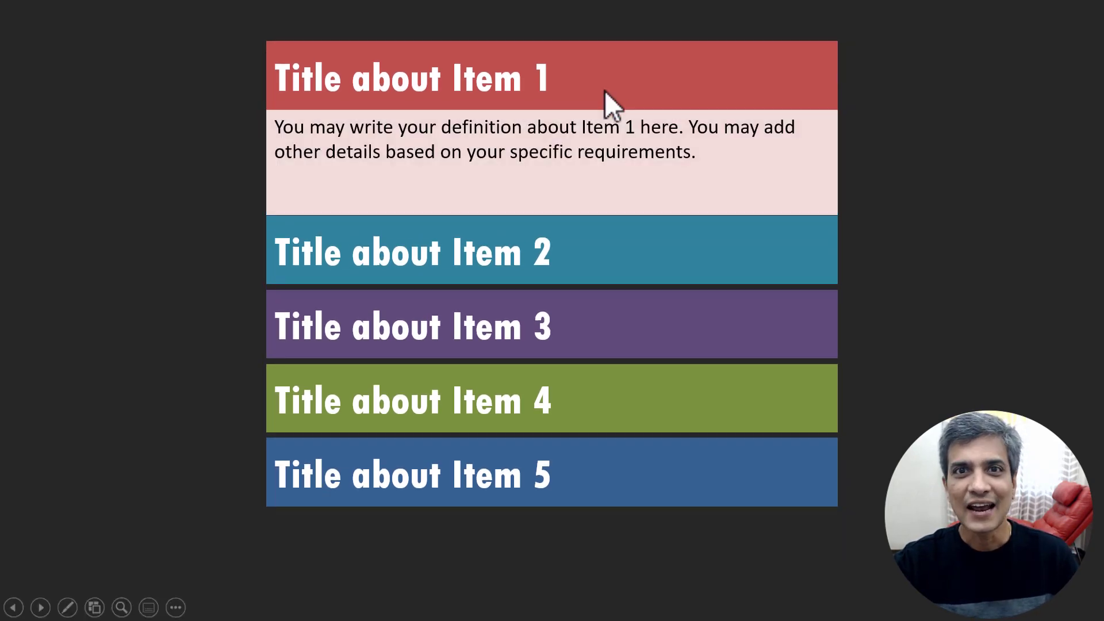
left_click(613, 402)
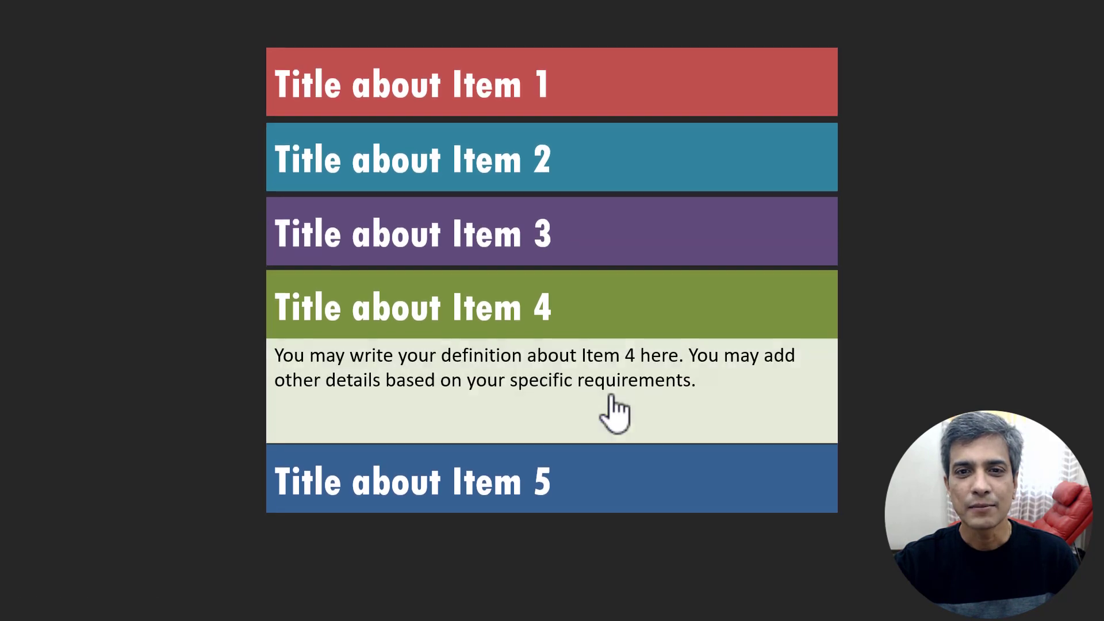
left_click(612, 163)
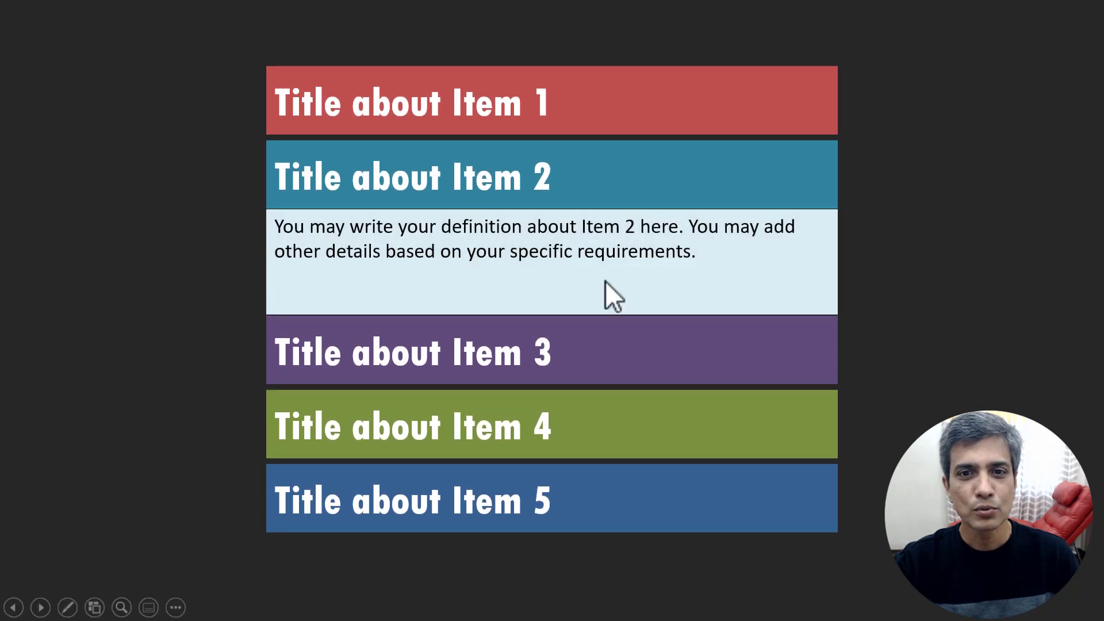
left_click(604, 502)
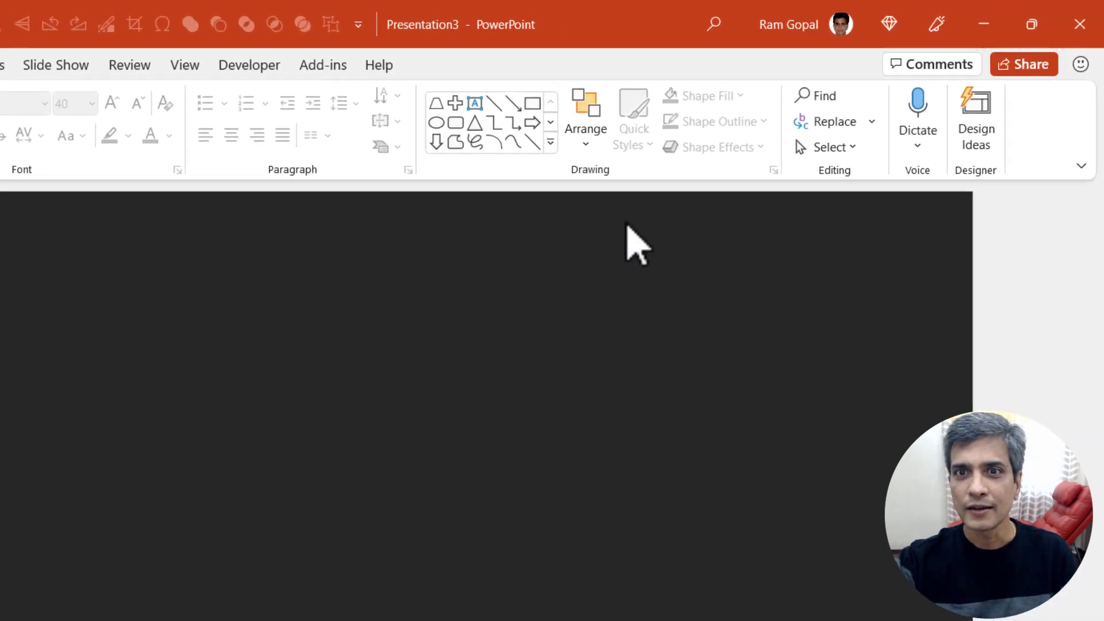
Draw a wide 'This is term 1' bar in left-aligned Tw Cen MT Condensed Extra Bold, size 36.
left_click(473, 115)
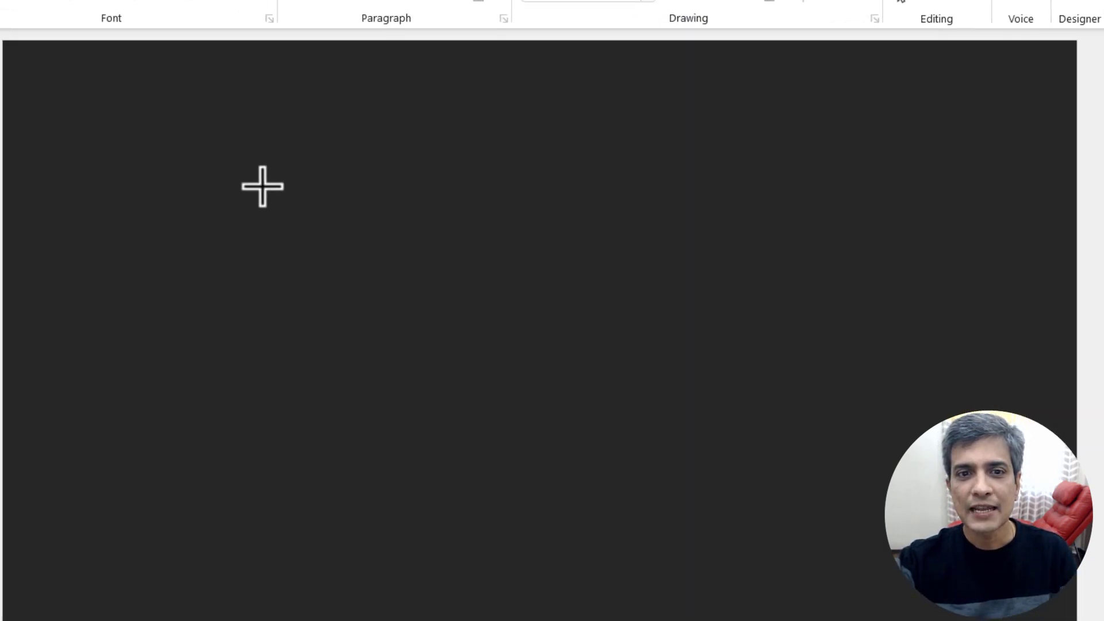
left_click_drag(278, 171, 795, 240)
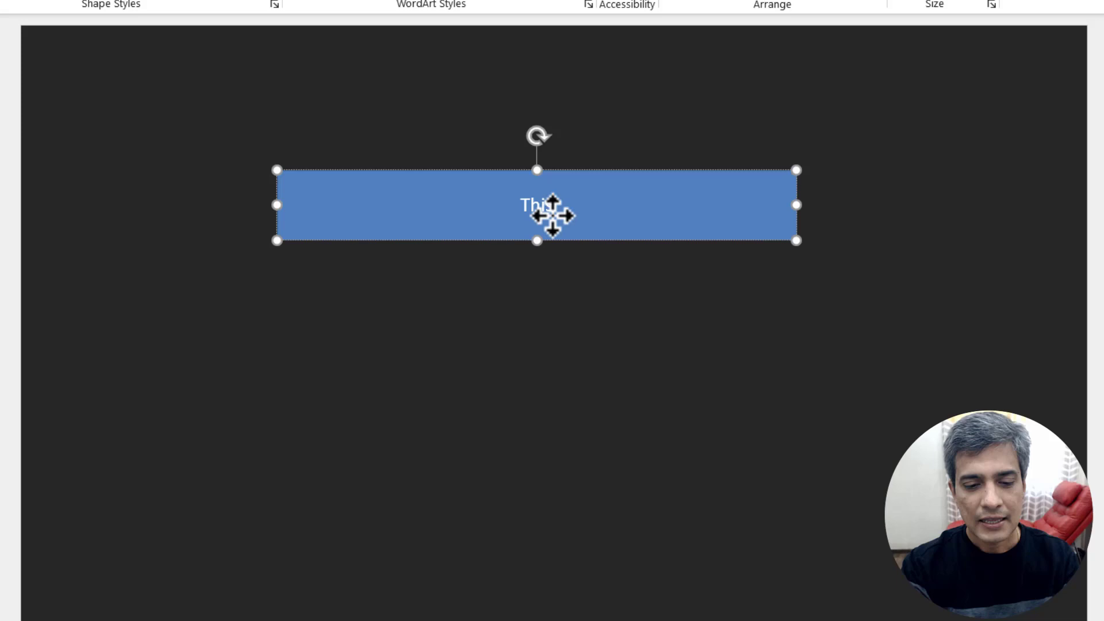
type("is term 1")
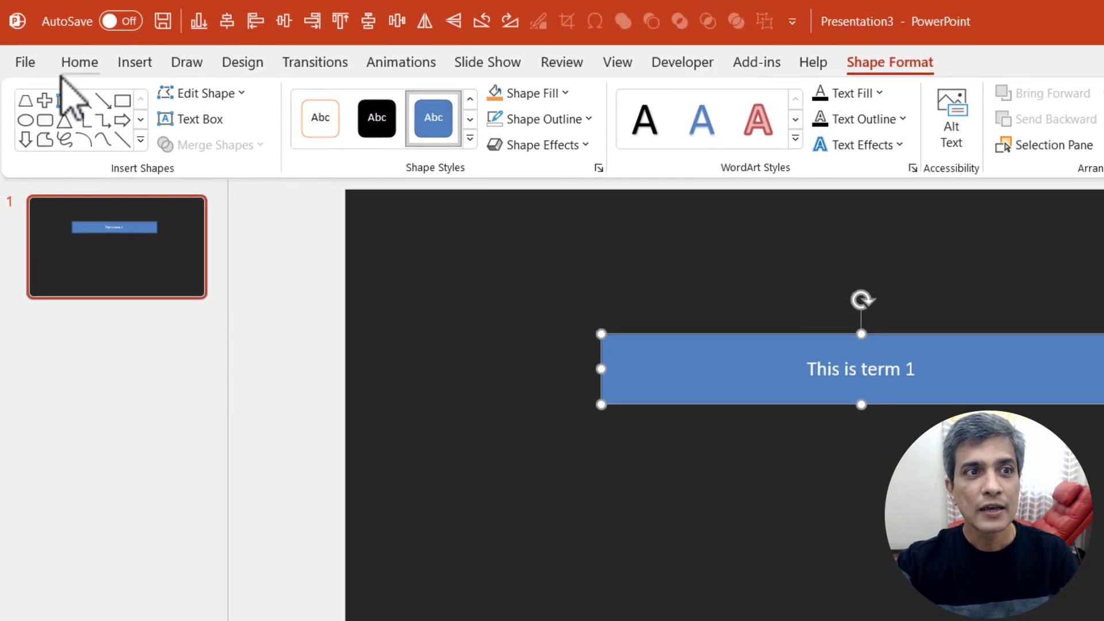
left_click(80, 62)
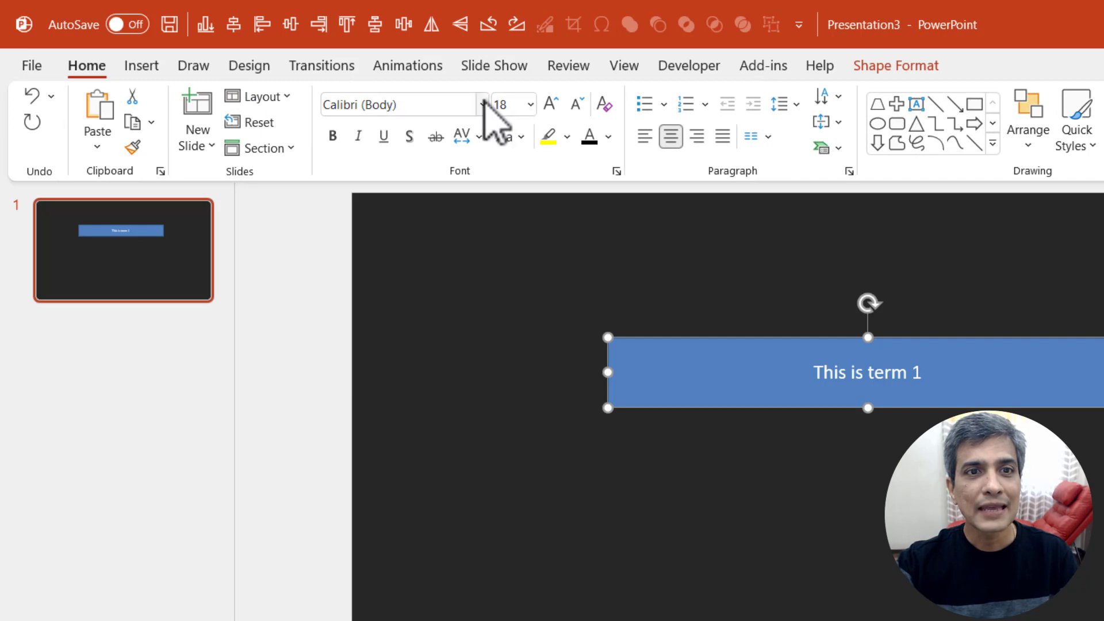
left_click(482, 104)
left_click(432, 162)
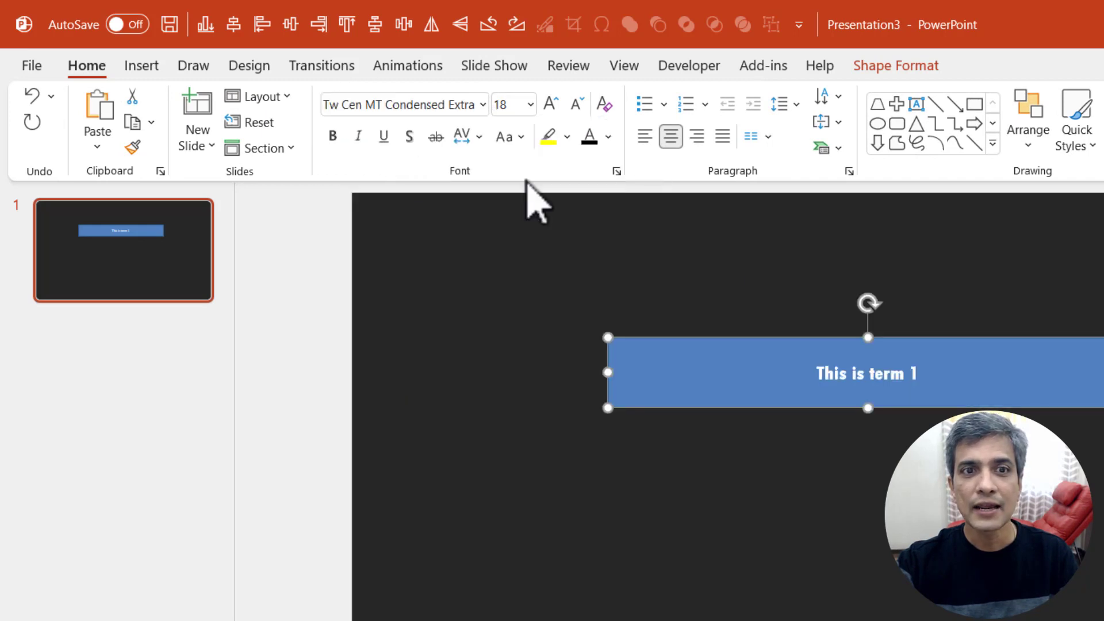
left_click(551, 105)
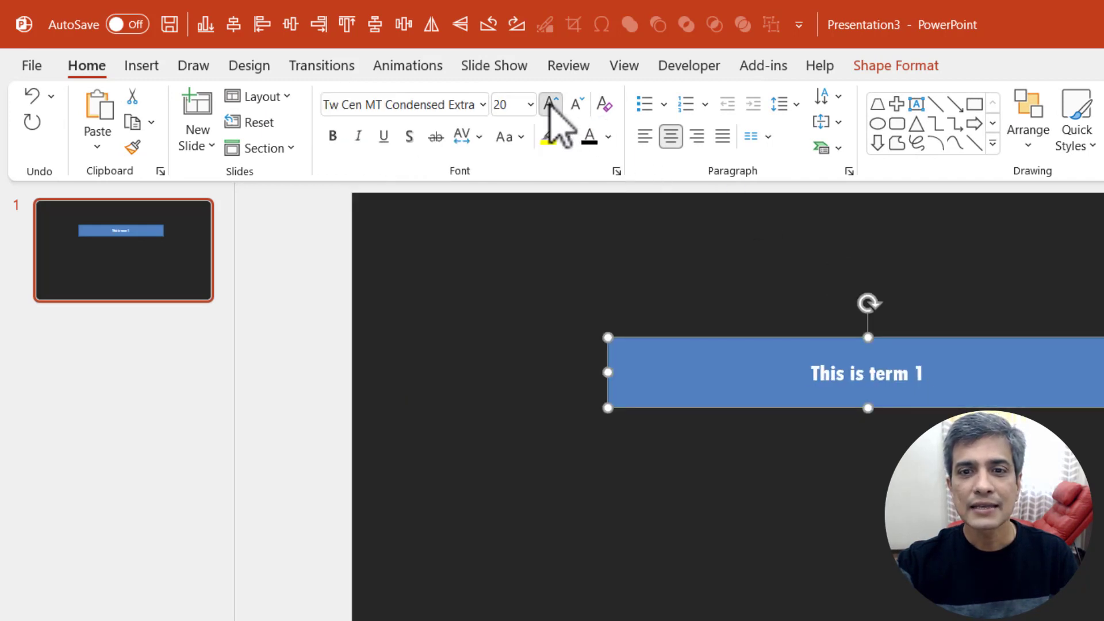
left_click(551, 105)
left_click(551, 105)
left_click(551, 105)
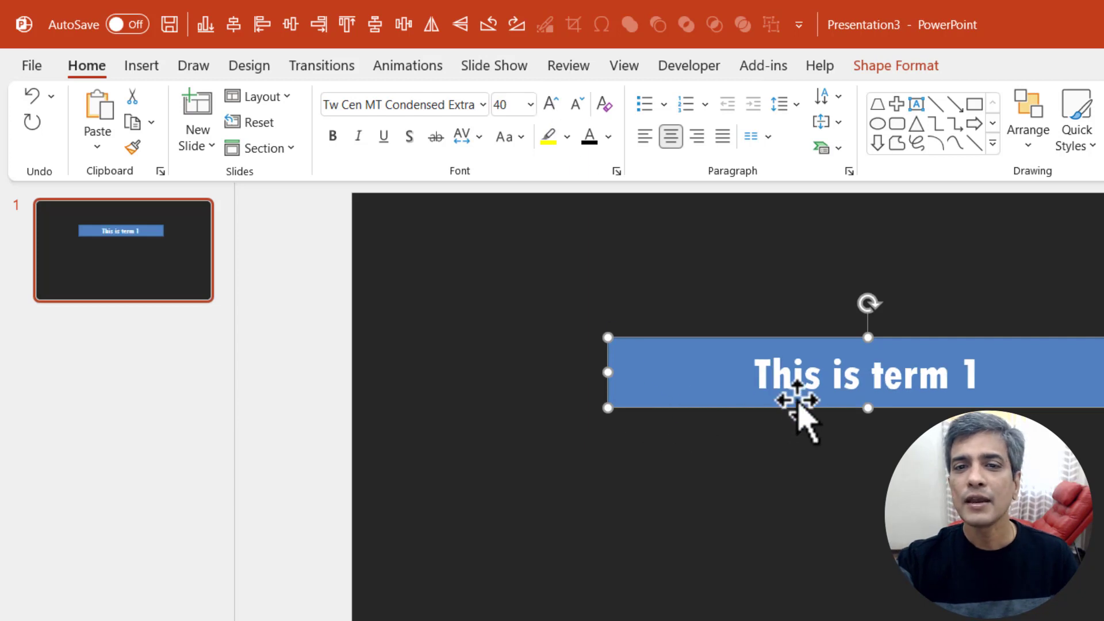
left_click(577, 104)
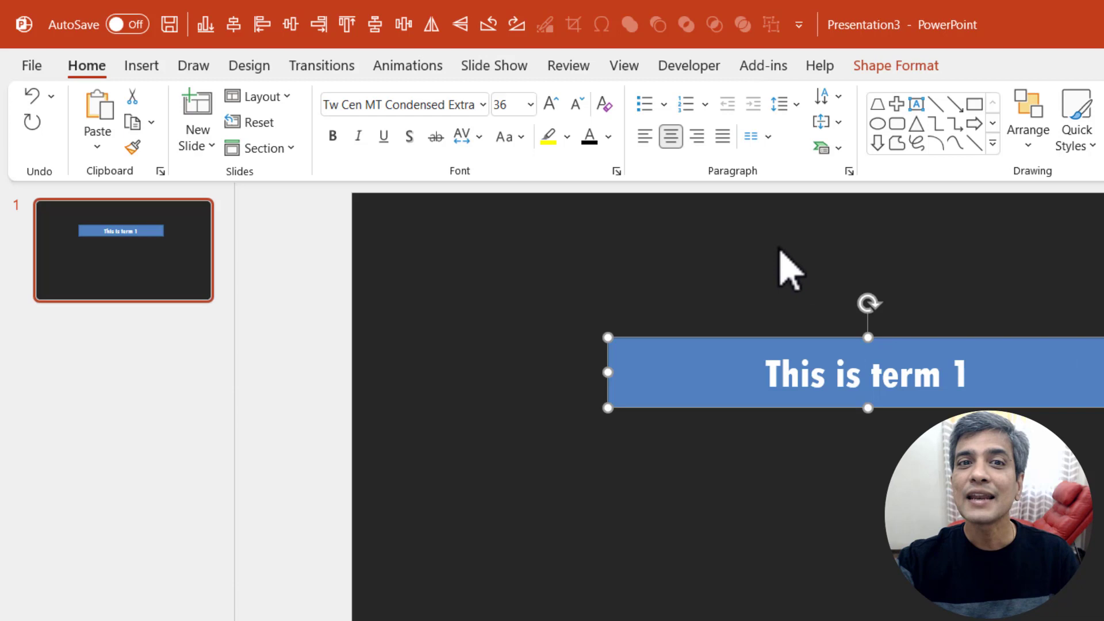
left_click(646, 136)
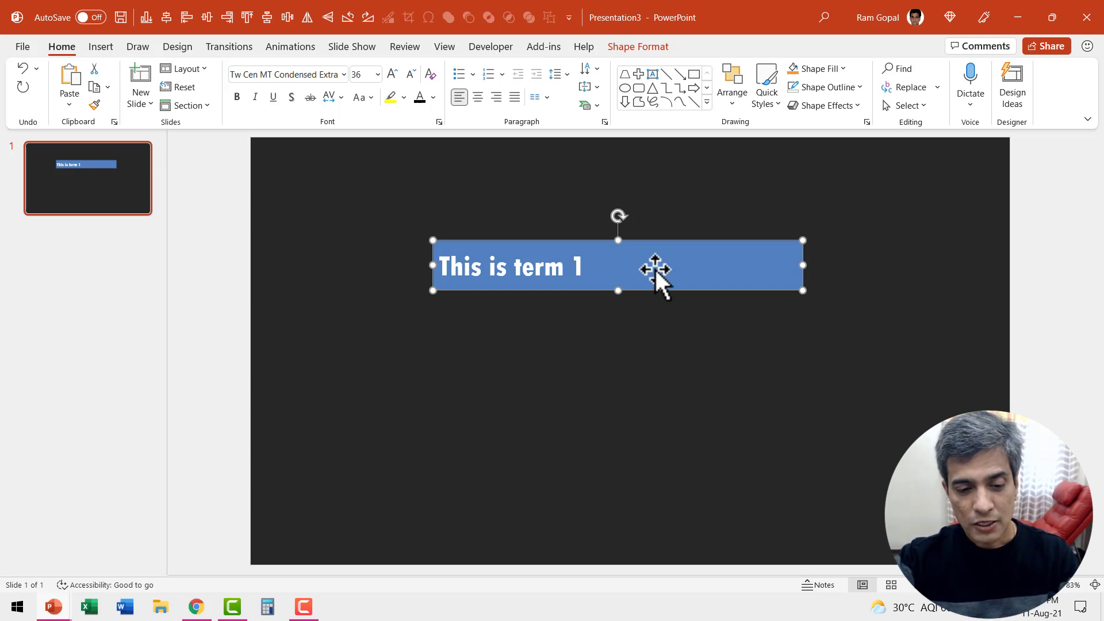
Duplicate the term bar with Ctrl+D into a tightly stacked column of five bars.
key("ctrl+d")
left_click_drag(656, 362, 650, 321)
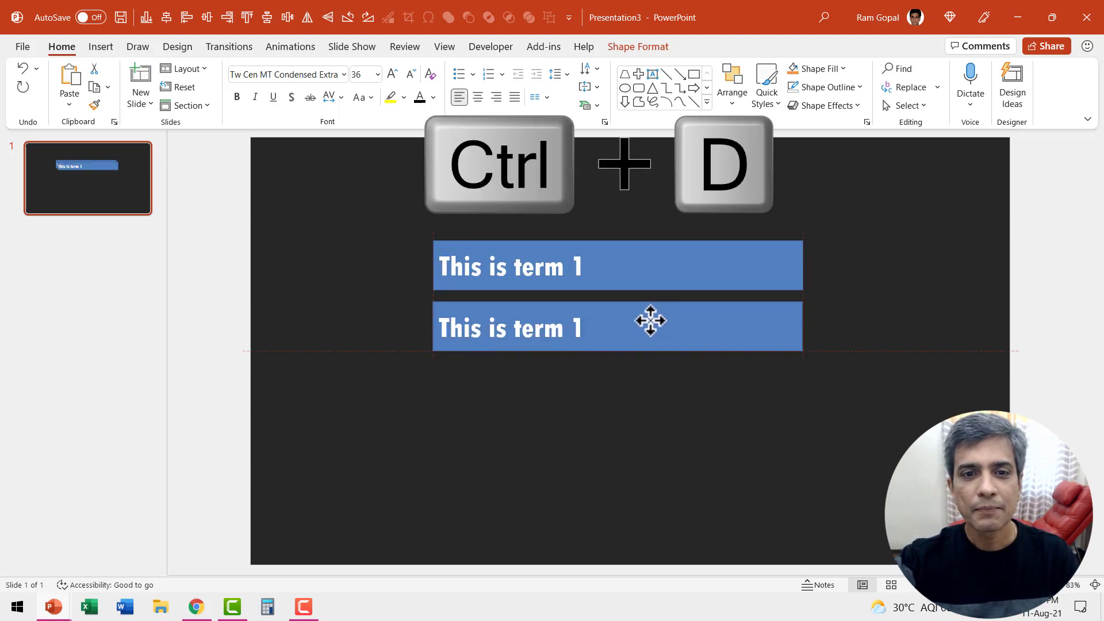
key("Up")
key("Up")
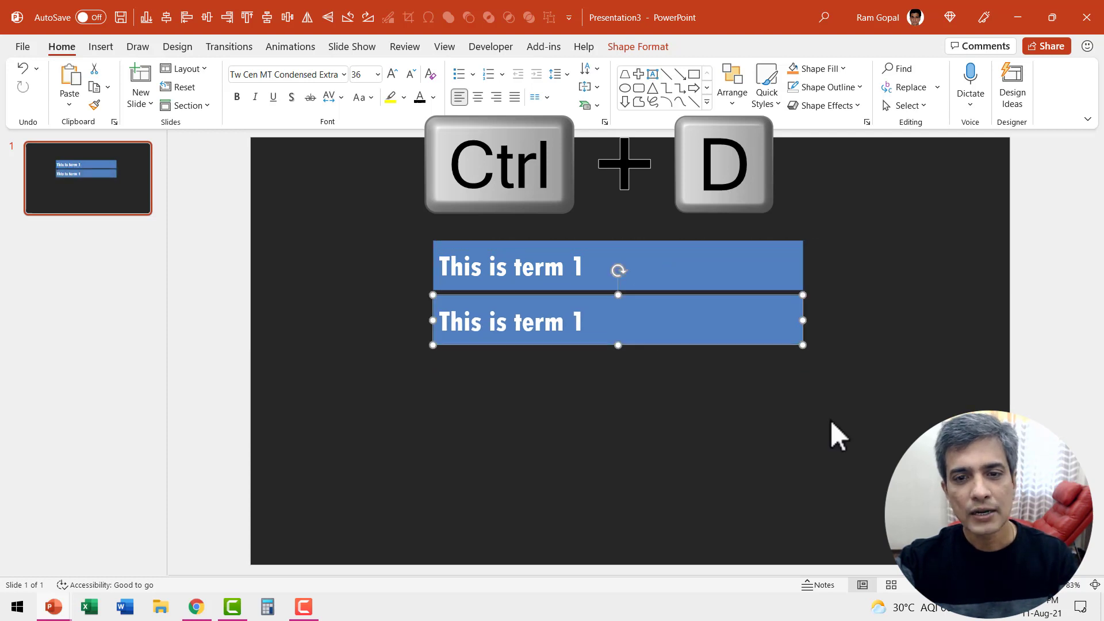
key("ctrl+d")
key("ctrl+d")
key("ctrl+d")
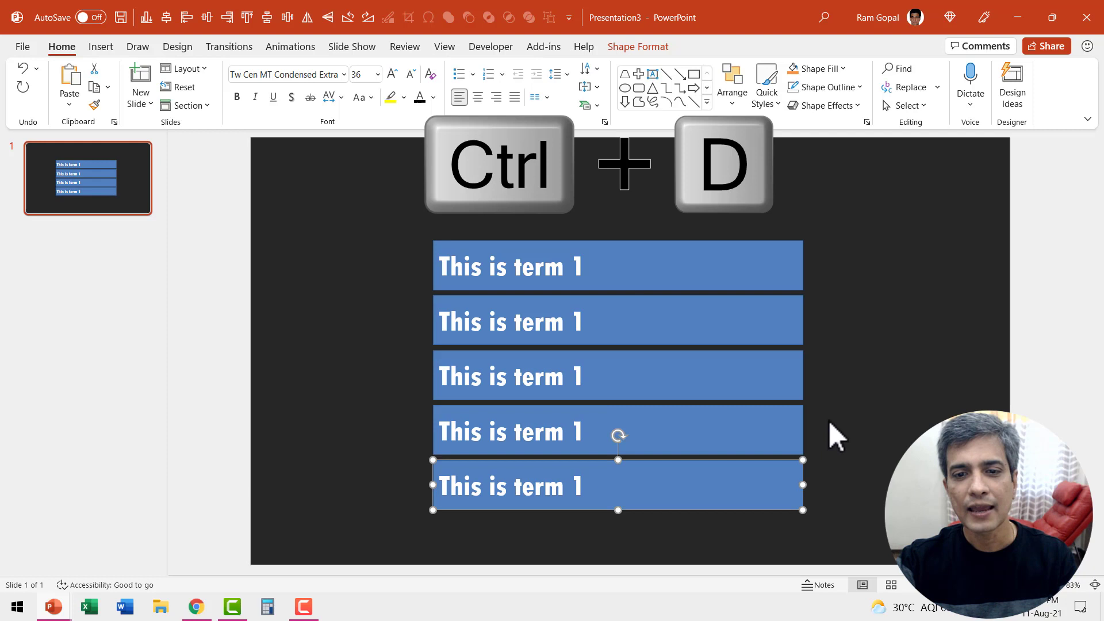
Renumber the copied bars to read term 2, 3, 4 and 5.
left_click(585, 320)
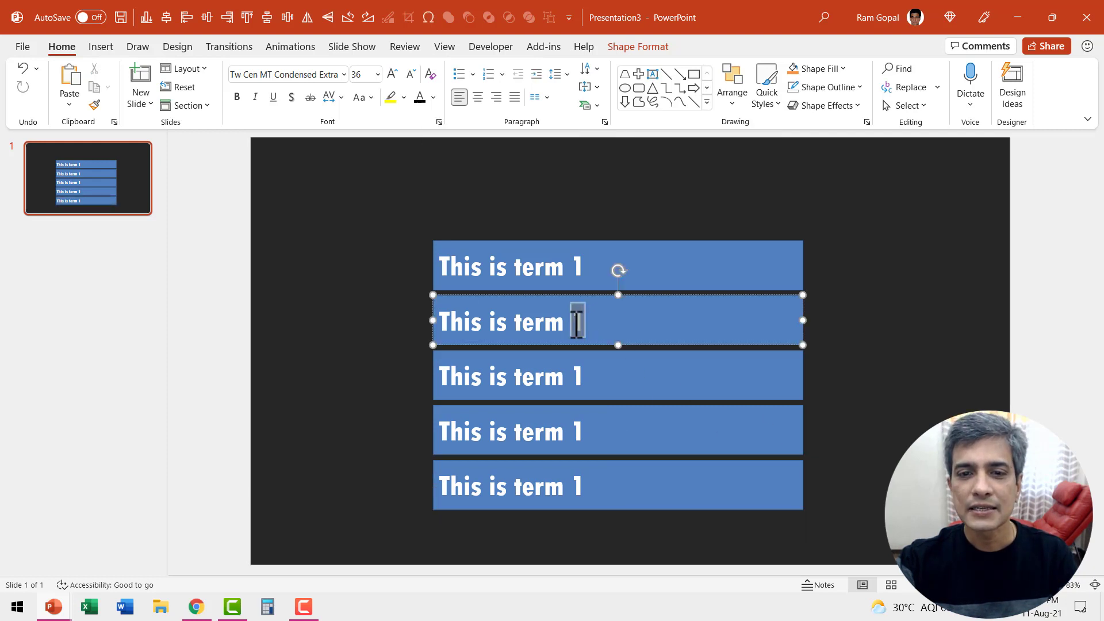
type("2")
double_click(578, 377)
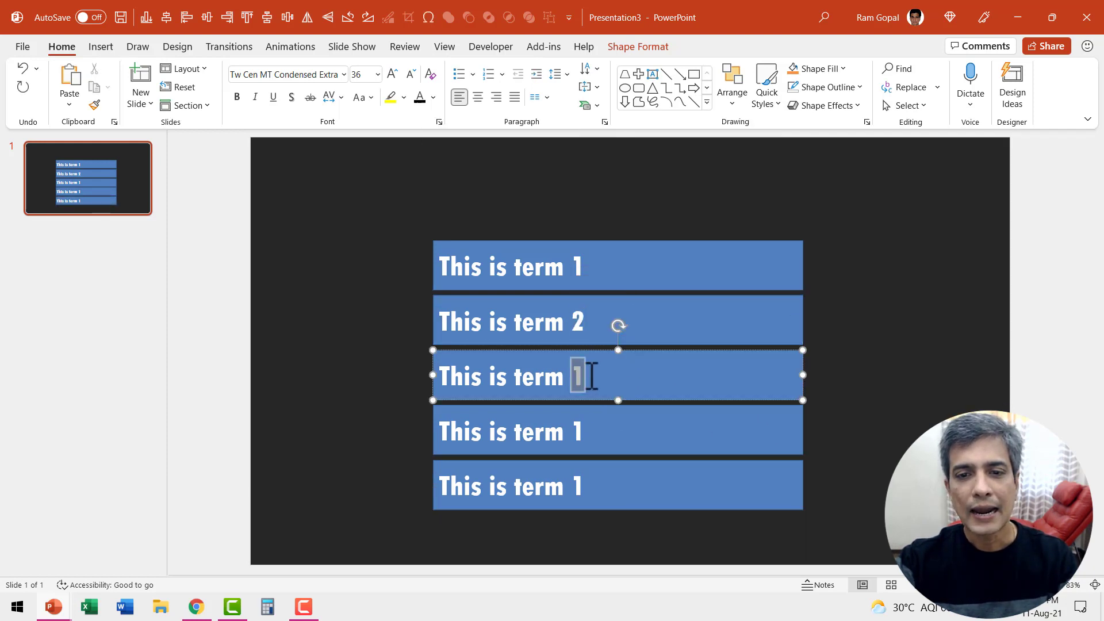
type("3")
double_click(578, 432)
type("4")
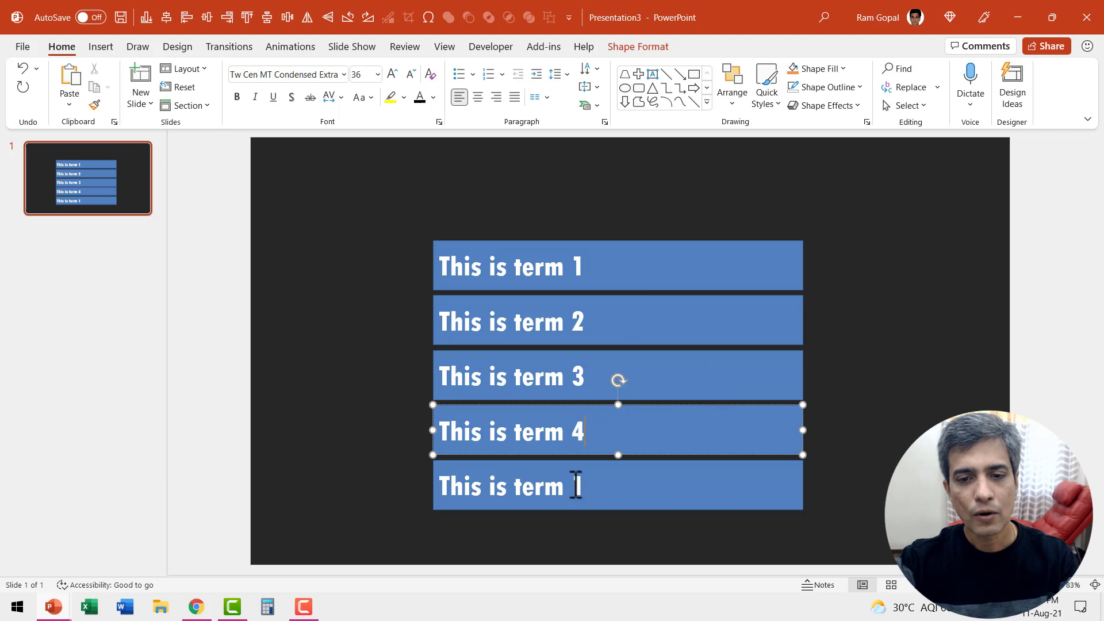
double_click(577, 486)
type("5")
Move the whole five-bar stack slightly up and to the right.
left_click(856, 522)
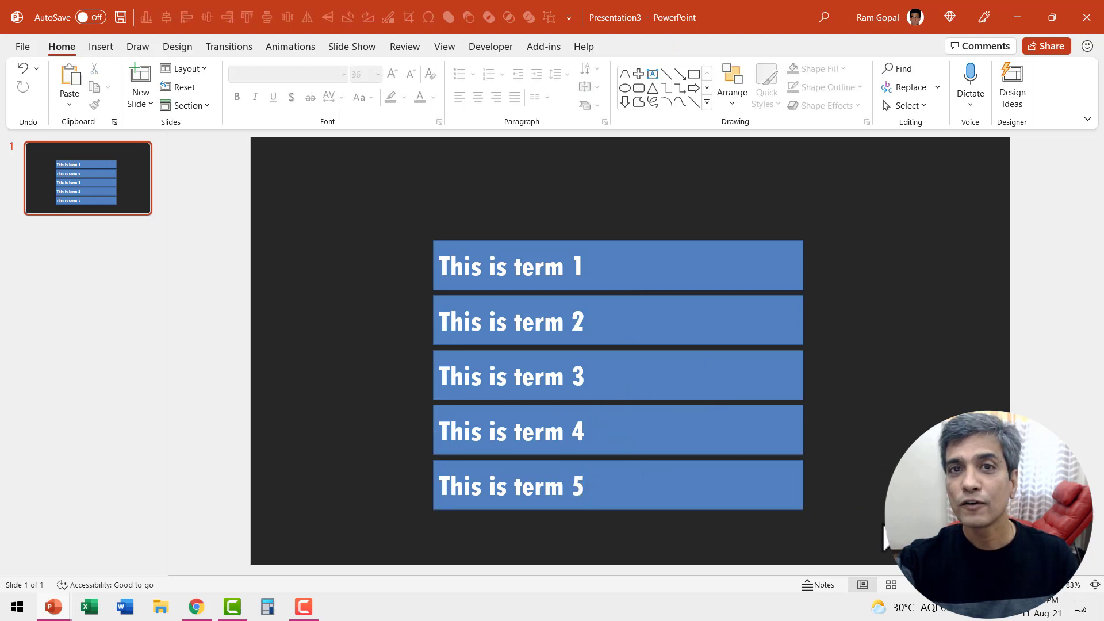
left_click_drag(866, 549, 308, 183)
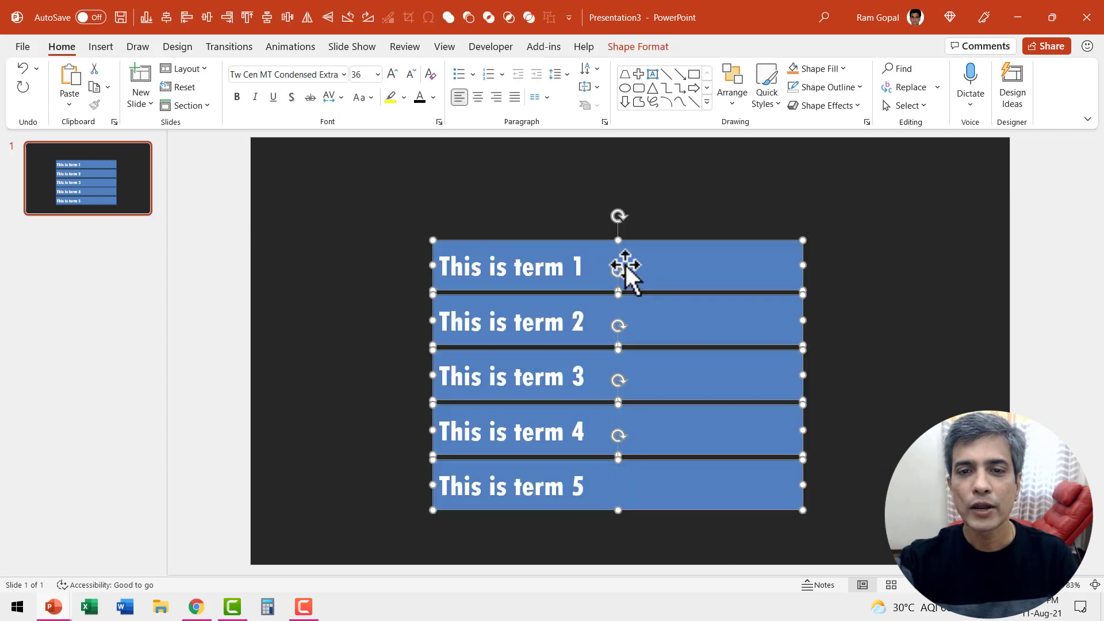
left_click_drag(626, 268, 644, 235)
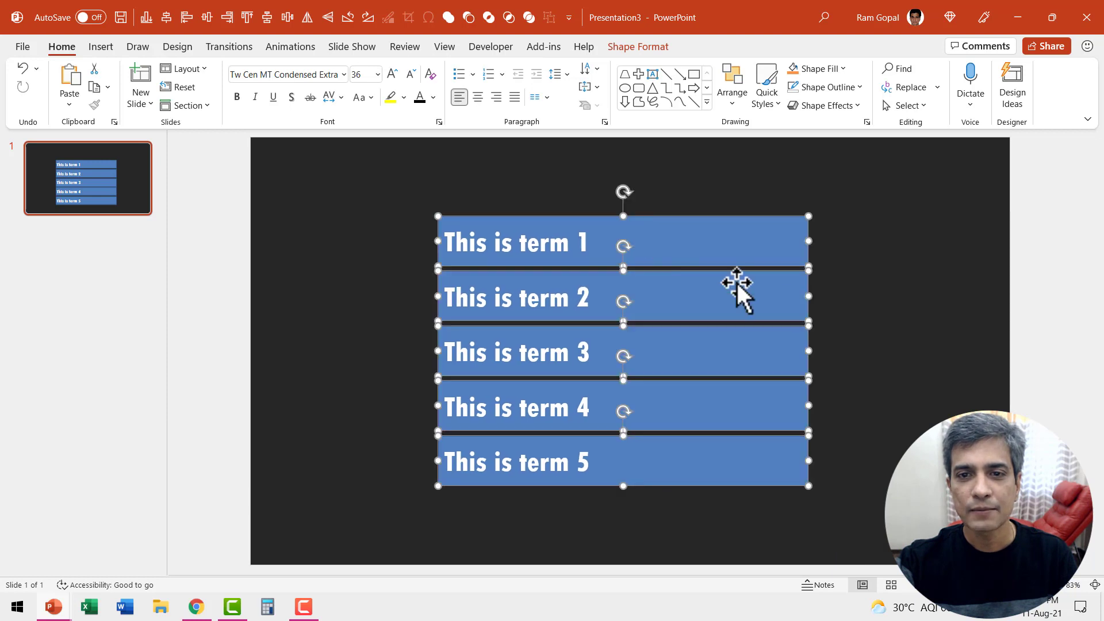
left_click(888, 333)
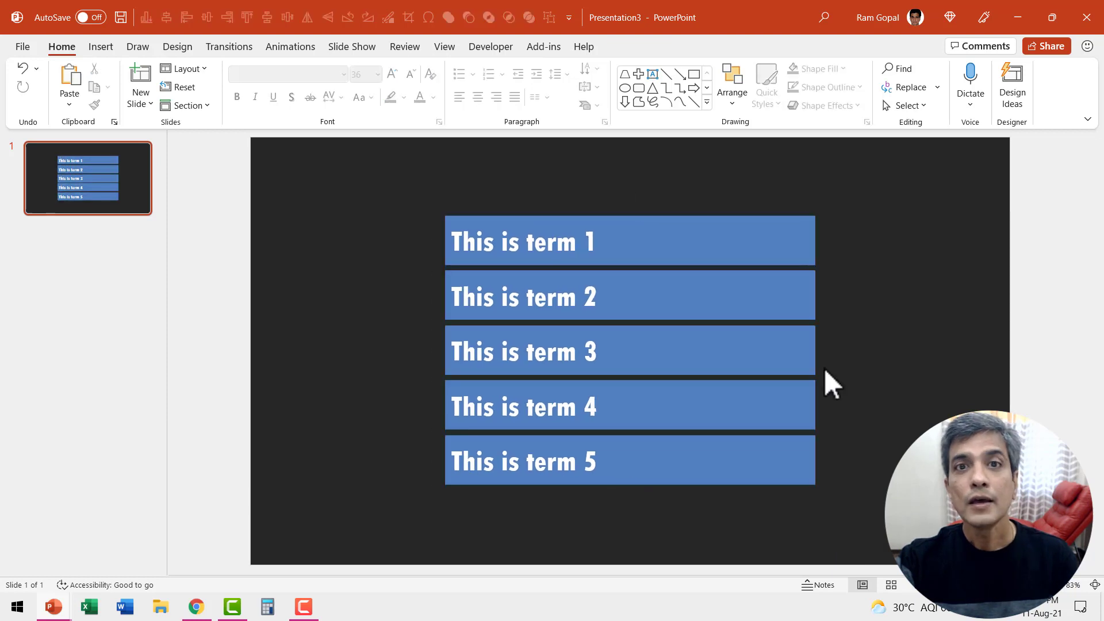
Fill the term 1 bar orange and the term 2 bar teal, then start on term 3.
left_click(729, 233)
left_click(844, 68)
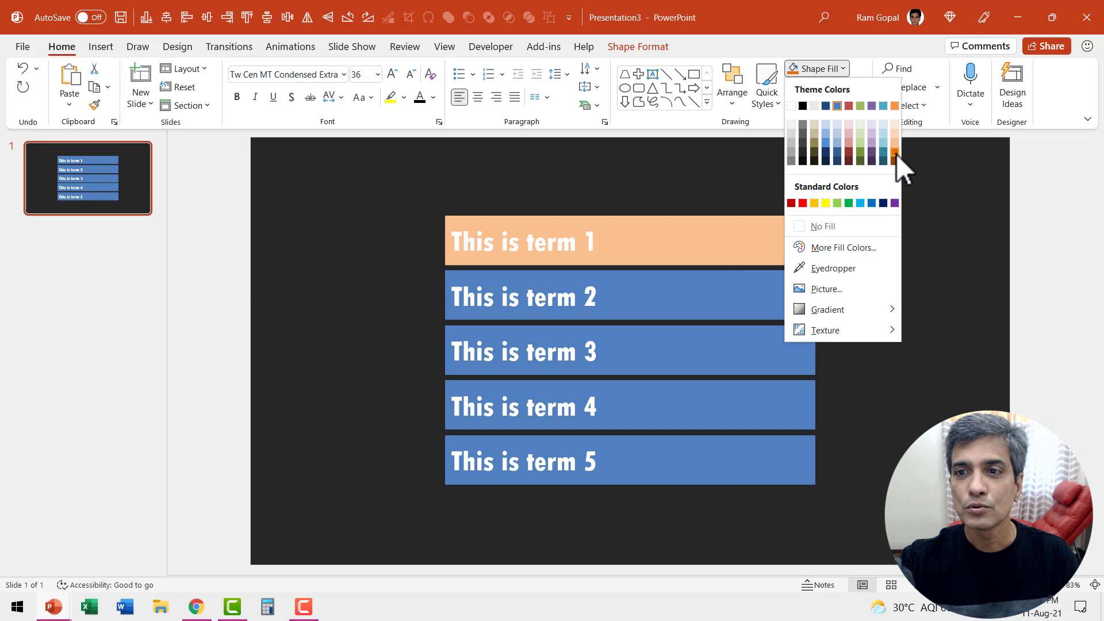
left_click(897, 154)
left_click(630, 297)
left_click(844, 68)
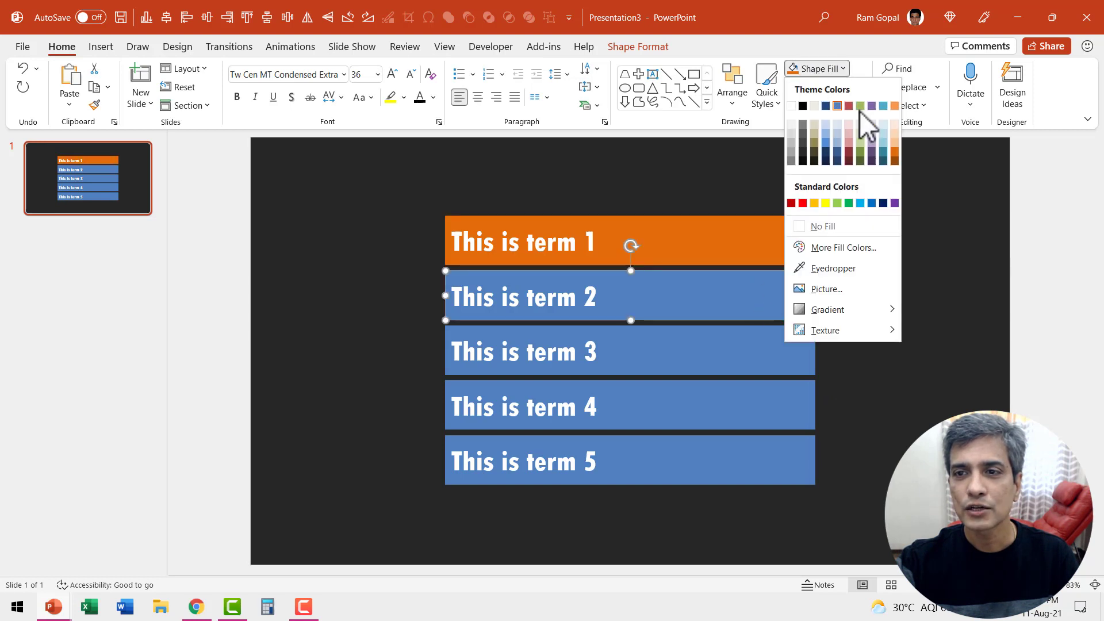
left_click(884, 160)
left_click(786, 350)
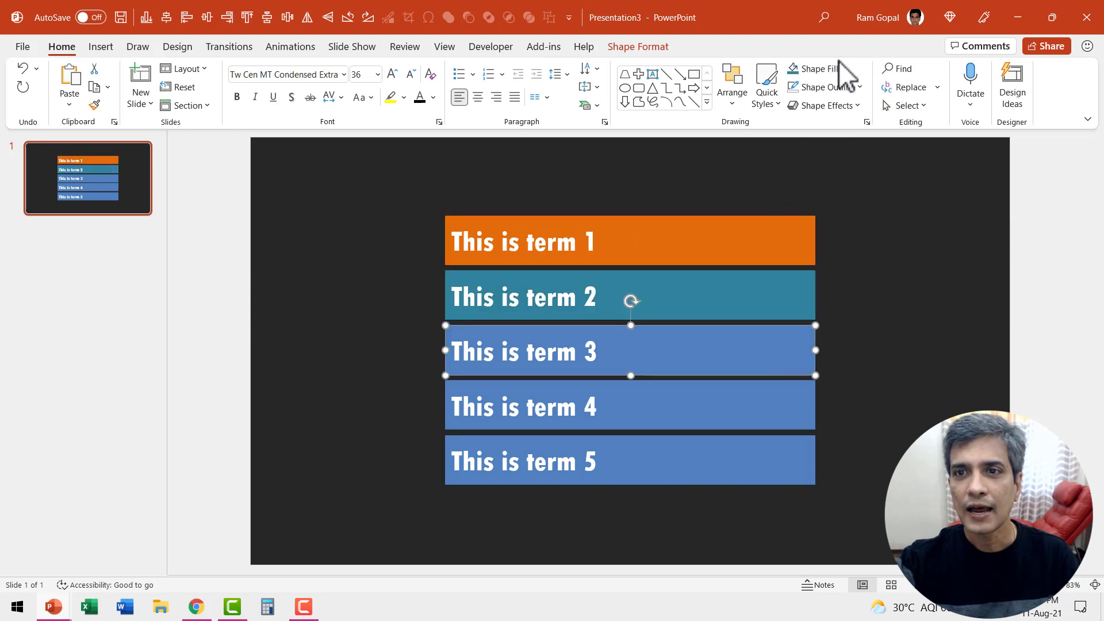
left_click(844, 69)
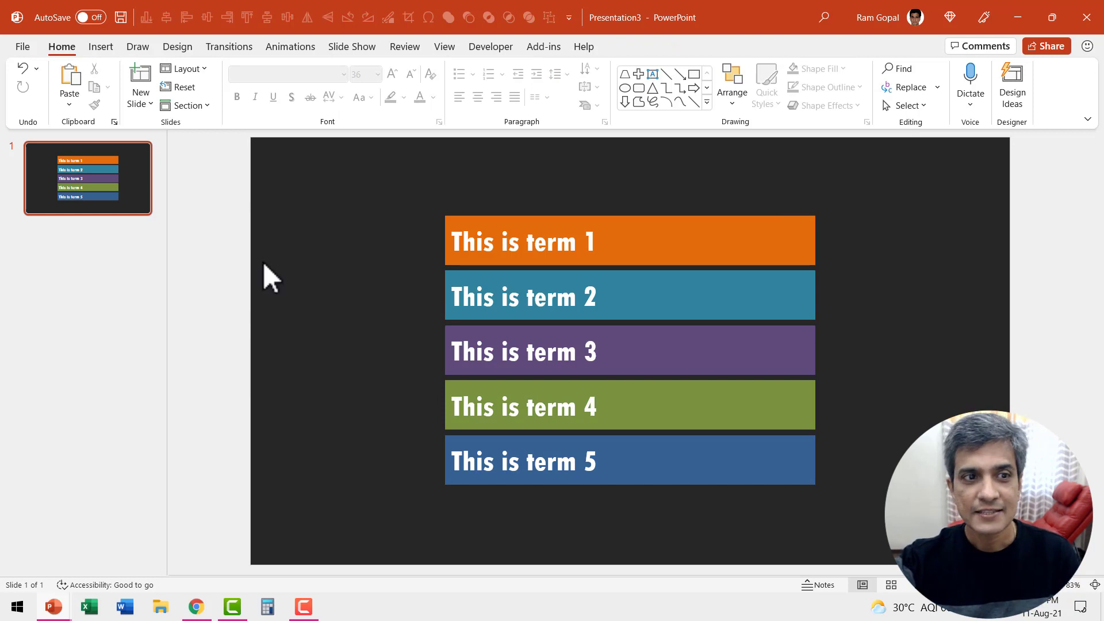
Duplicate the slide and nudge the term 1 bar up on slide 2.
right_click(120, 203)
left_click(159, 322)
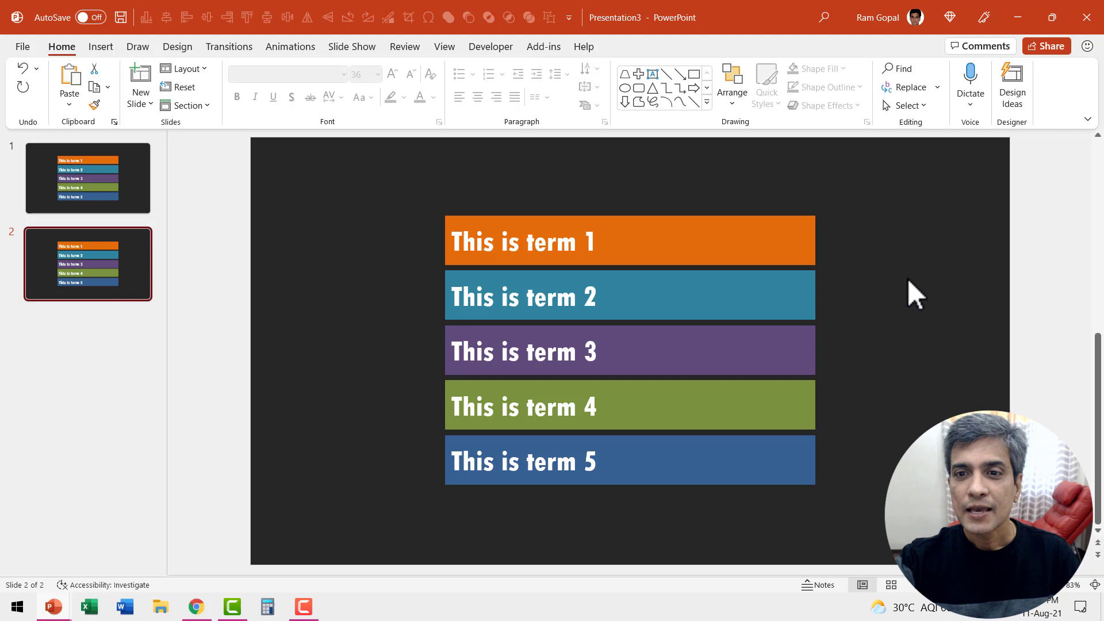
left_click(809, 240)
key("Up")
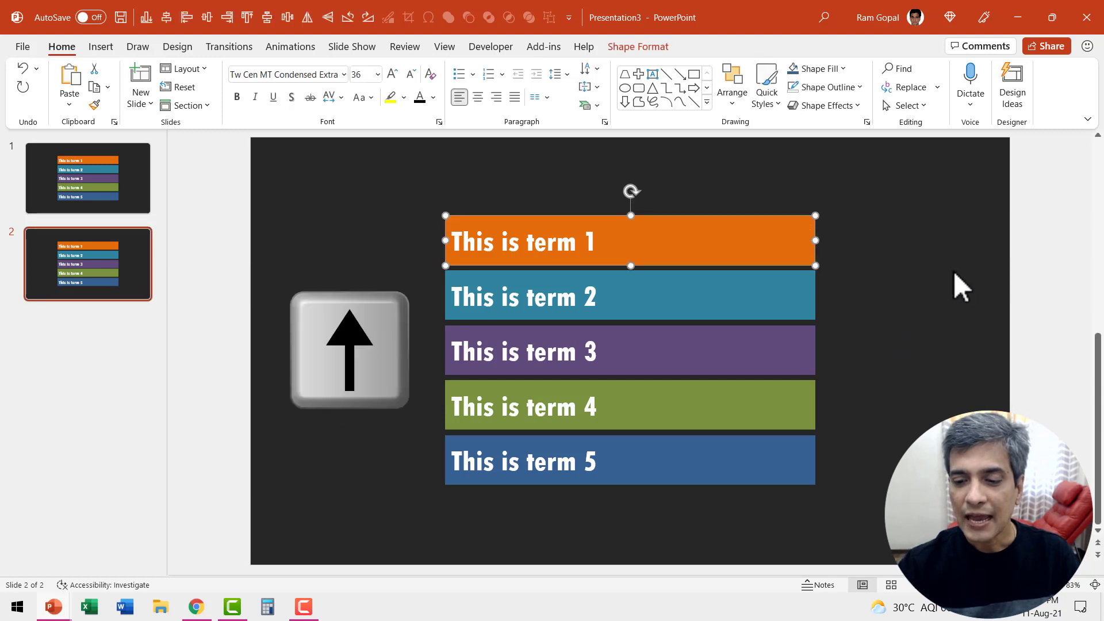
key("Up")
key("Up")
key("Up")
key("Up")
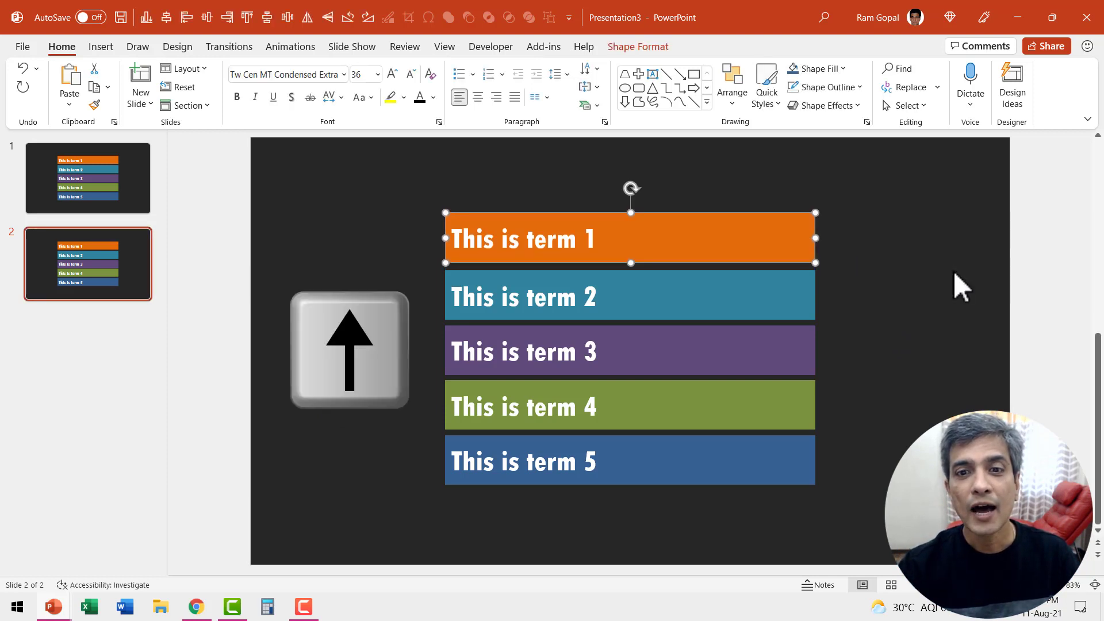
key("Up")
key("Up")
key("Up")
key("Up")
key("Up")
key("Up")
key("Up")
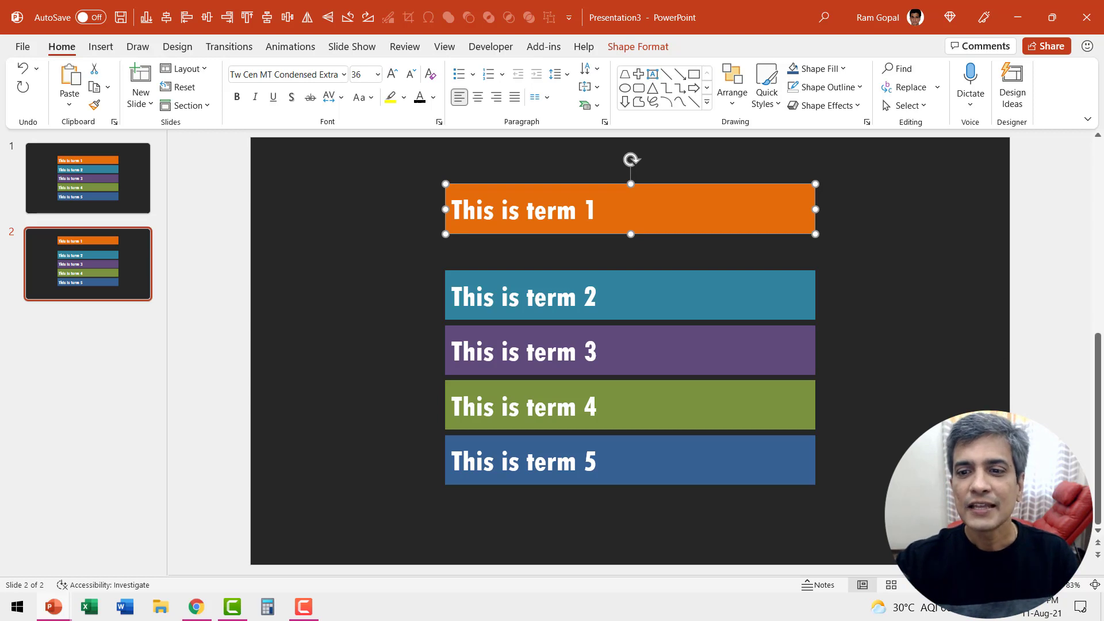
Nudge the term 2–5 bars down together, opening a gap below term 1.
left_click_drag(869, 525, 402, 262)
key("Down")
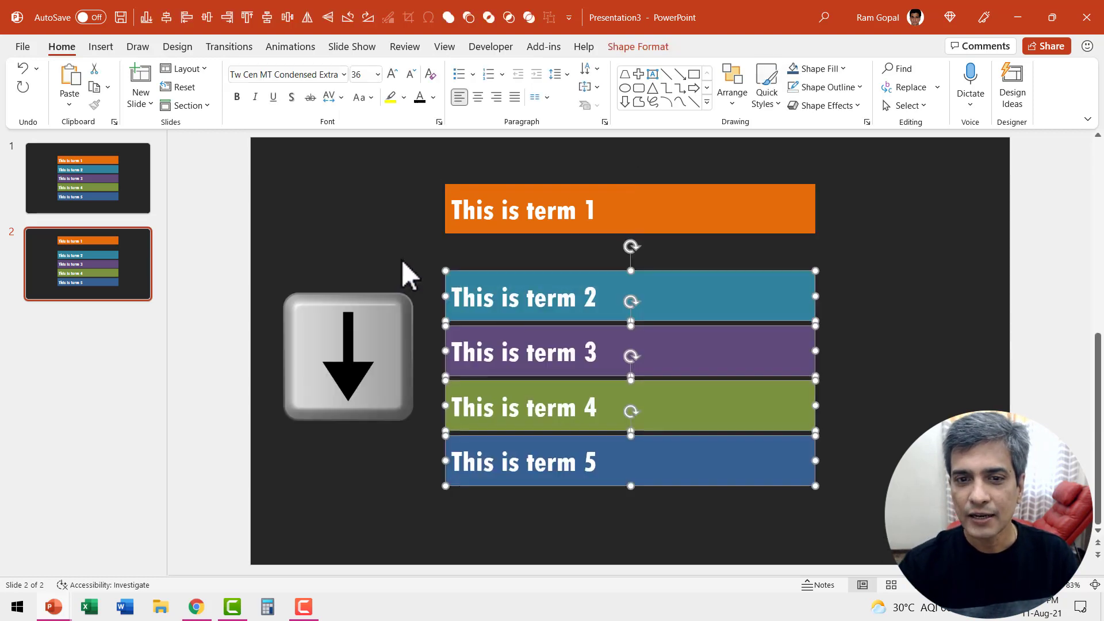
key("Down")
key("Down")
key("Down")
key("Down")
key("Down")
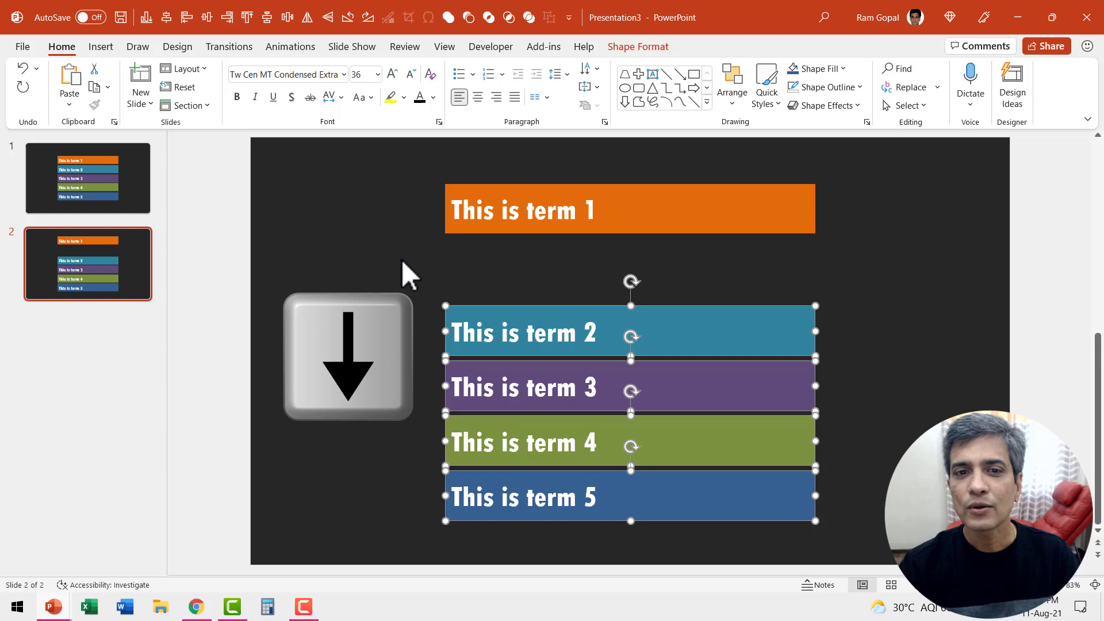
key("Down")
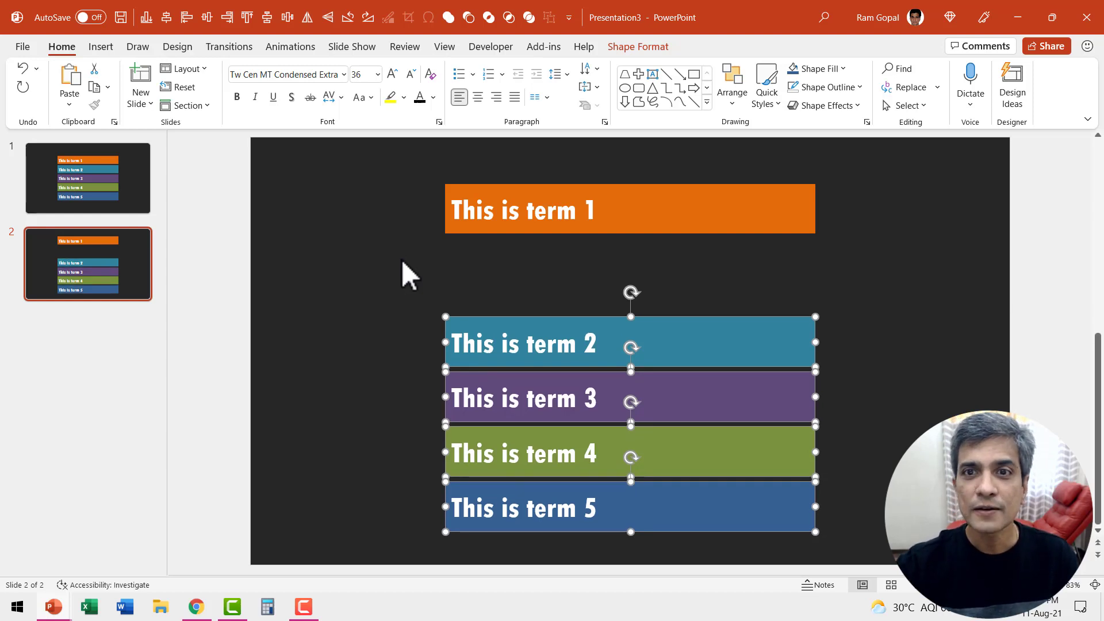
Draw a rectangle in the gap below term 1 and set it to No Outline.
left_click(694, 74)
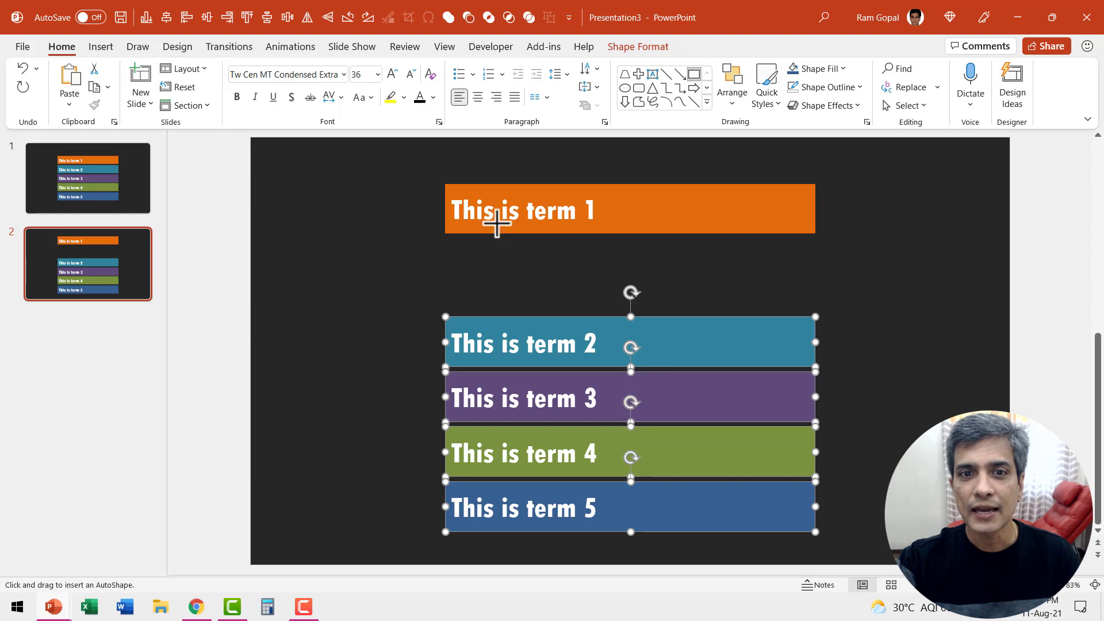
mouse_move(445, 234)
left_mouse_down()
mouse_move(740, 315)
mouse_move(816, 302)
left_mouse_up()
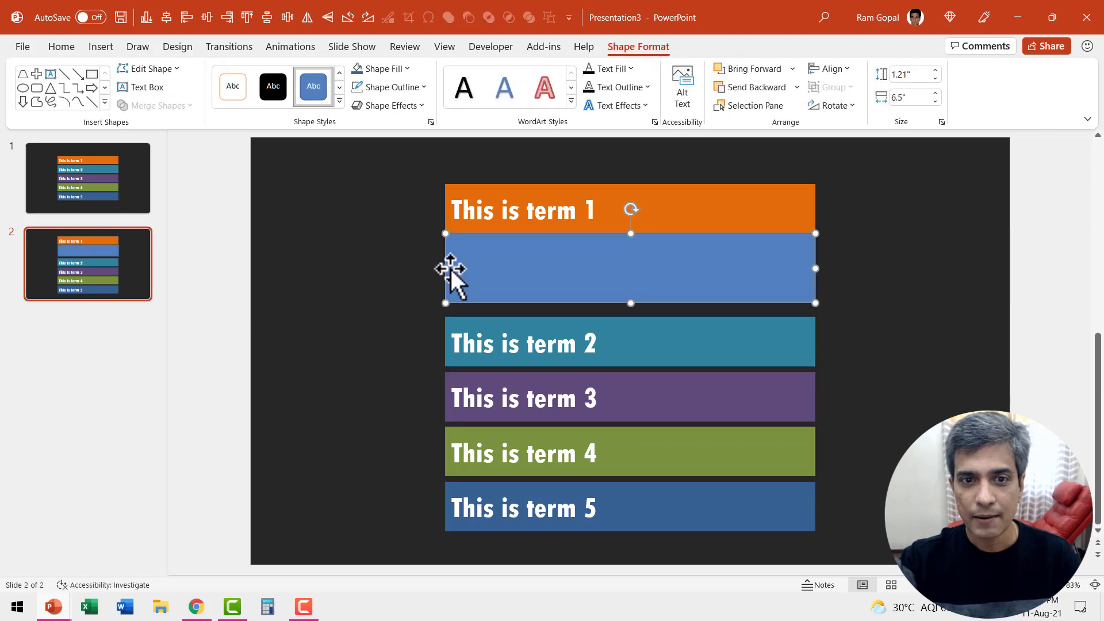
left_click(445, 268)
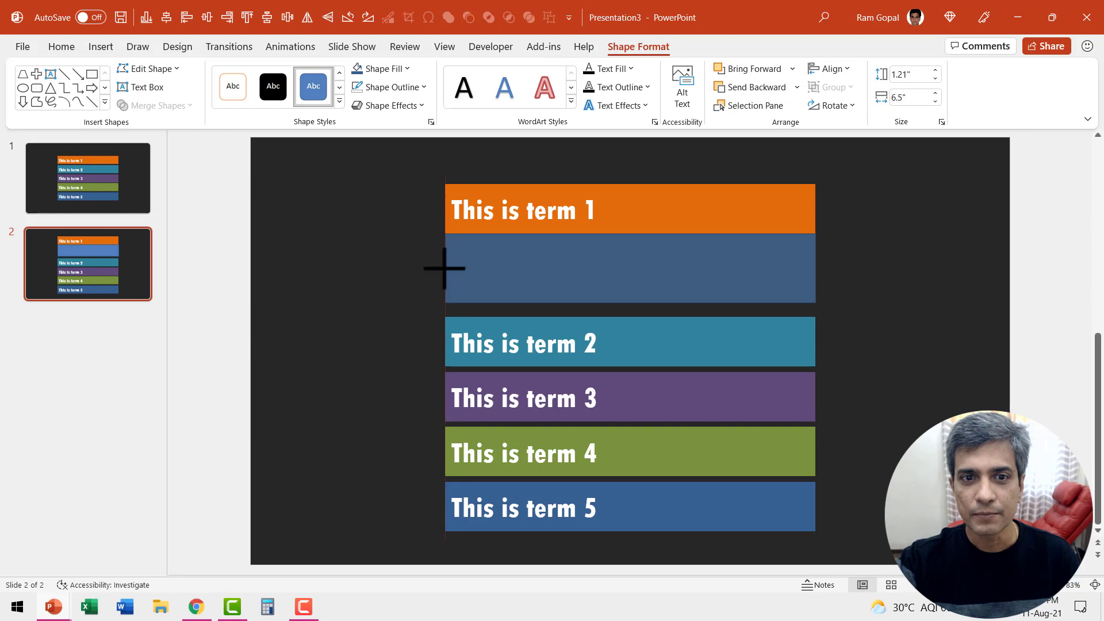
left_click(393, 86)
left_click(404, 242)
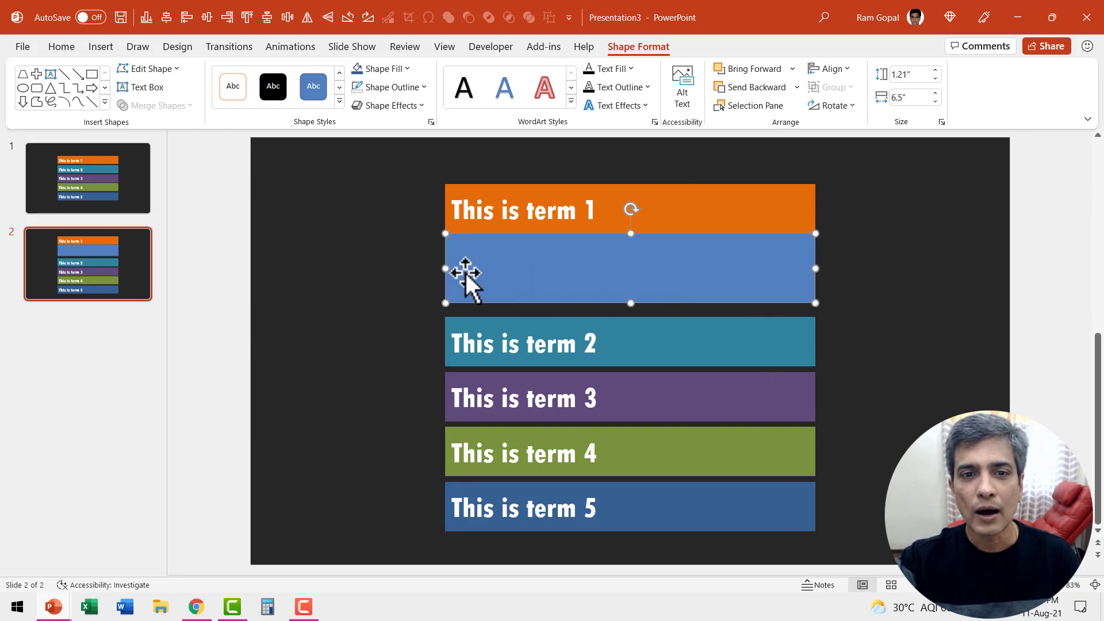
Fill the new rectangle with light orange (Accent 6 lighter).
left_click(446, 267)
left_click(789, 250)
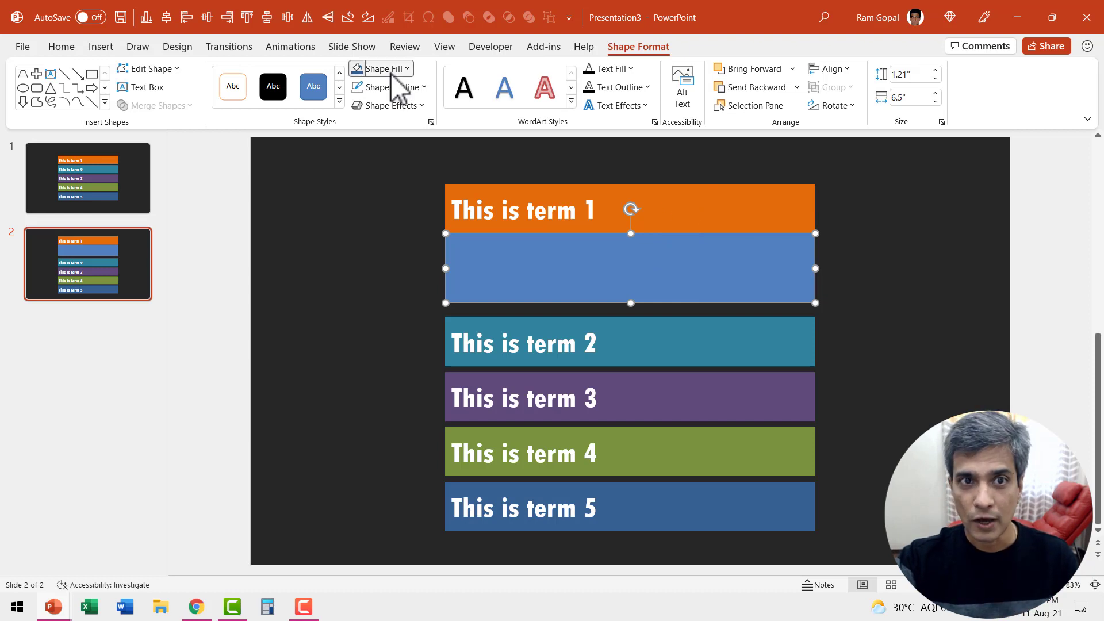
left_click(384, 69)
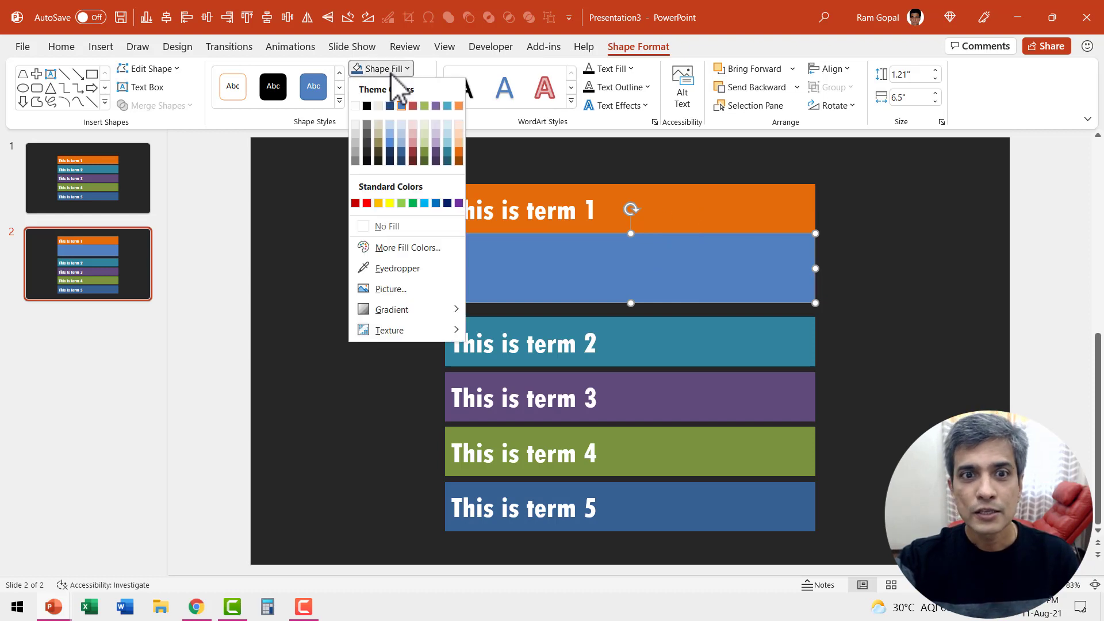
left_click(460, 132)
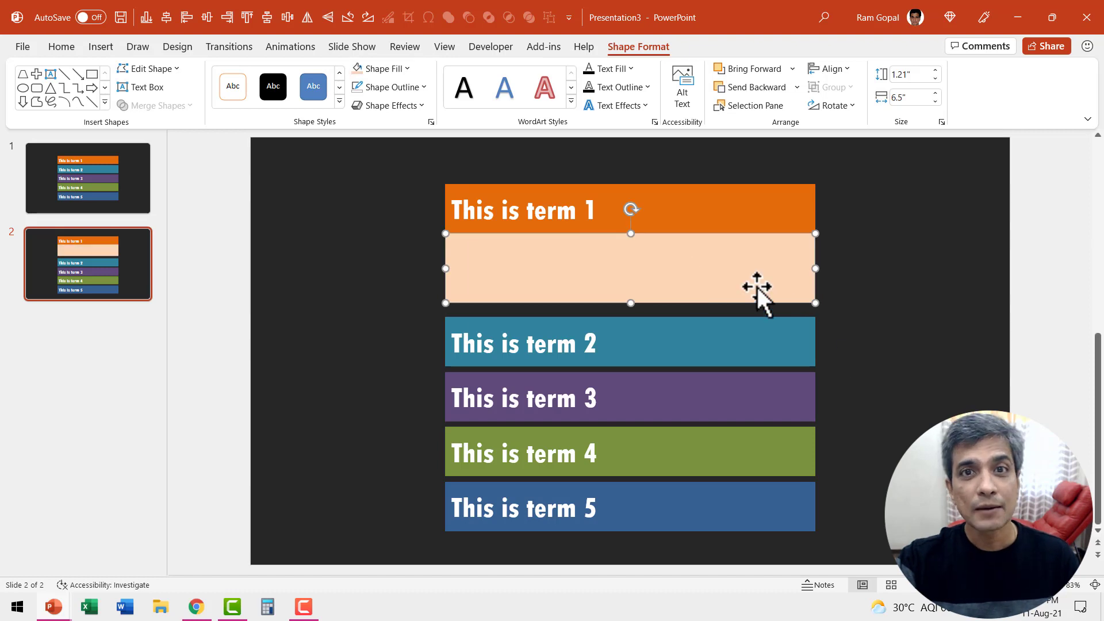
type("This is the")
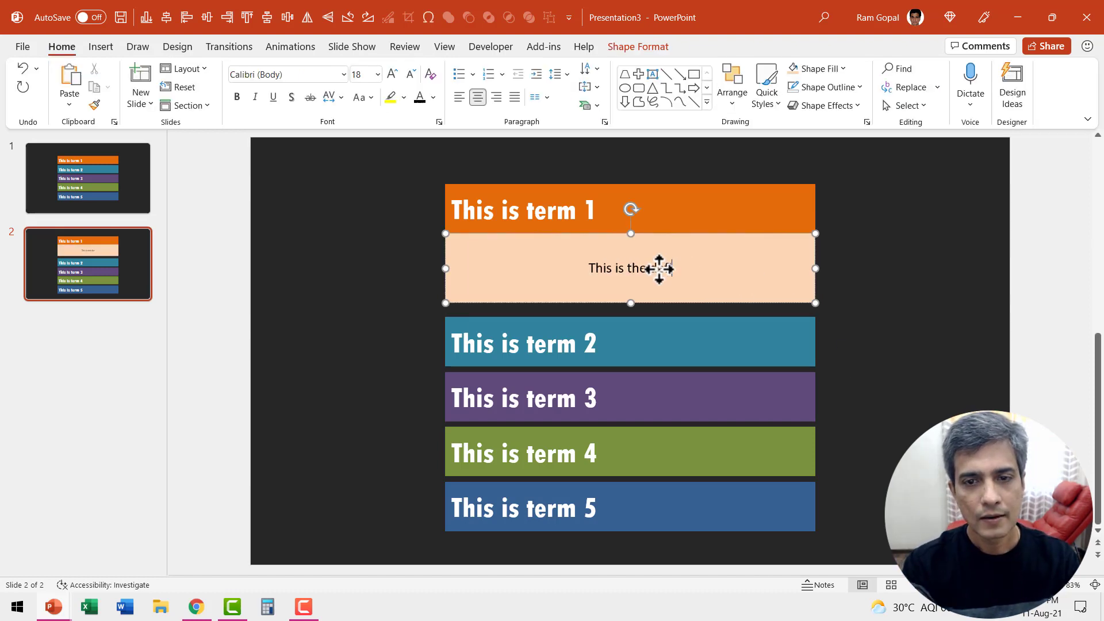
type(" definition for term 1. You can replace this sample text with your own text and mor")
type("e")
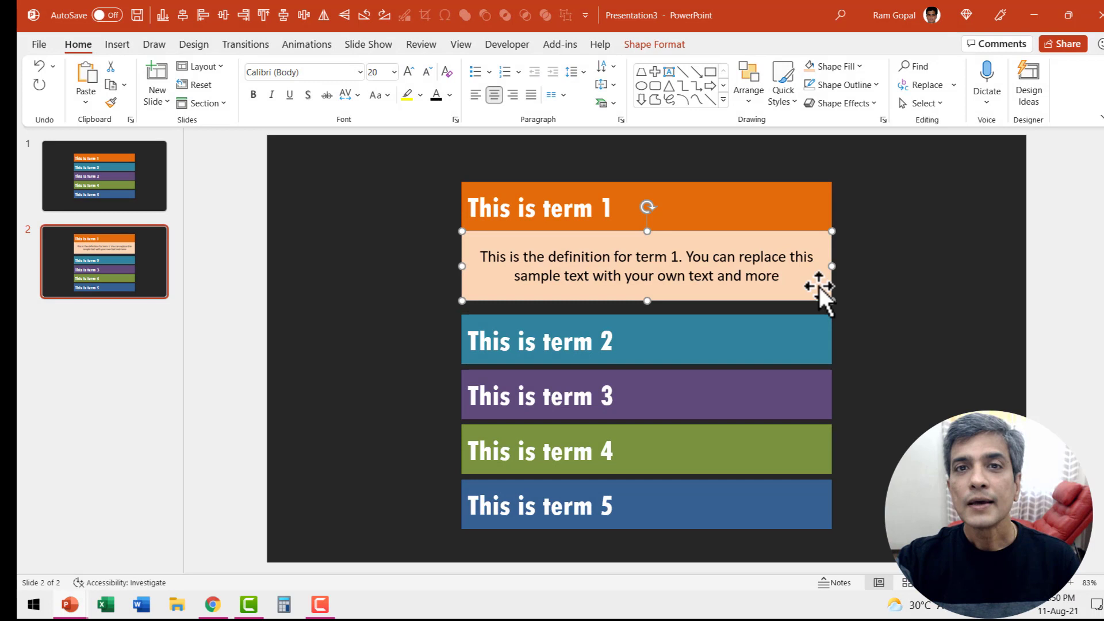
Left-align the term 1 definition text in the peach box.
left_click(476, 95)
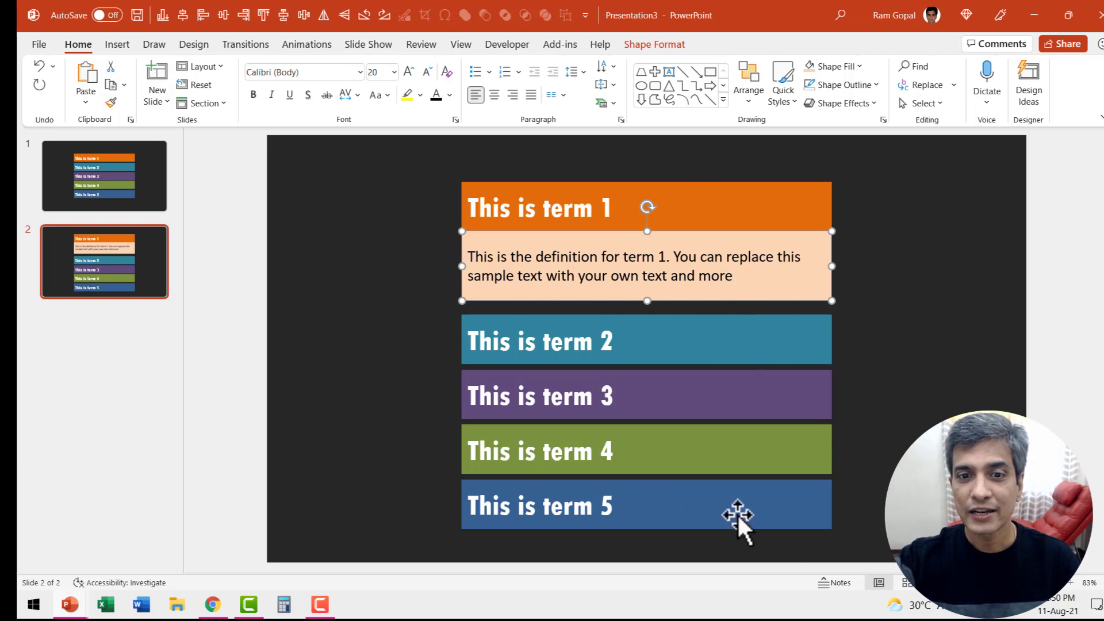
Nudge the term 2–5 bars up three steps to sit right under the definition box.
left_click_drag(860, 543, 318, 248)
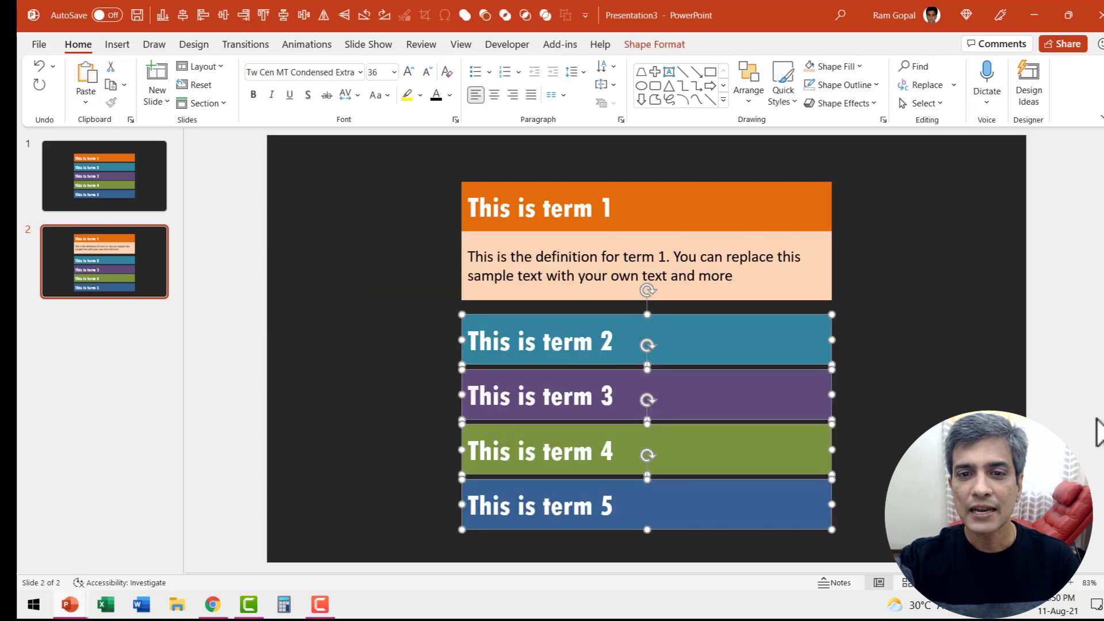
key("Up")
key("Up")
key("Up")
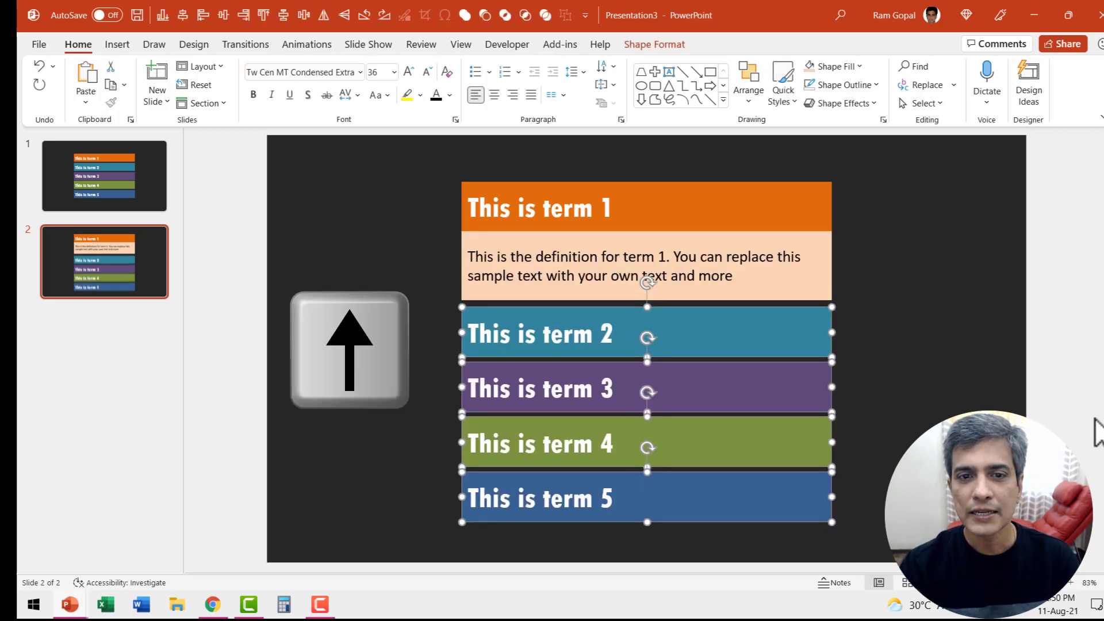
key("Up")
key("Up")
key("Up")
key("Up")
key("Up")
key("Up")
key("Up")
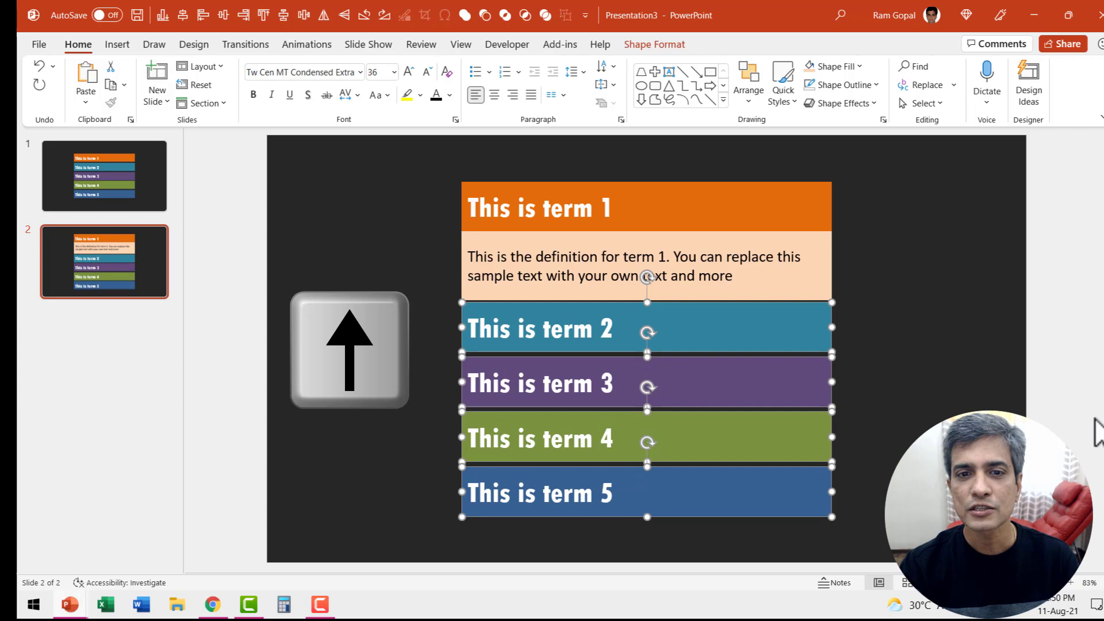
key("Up")
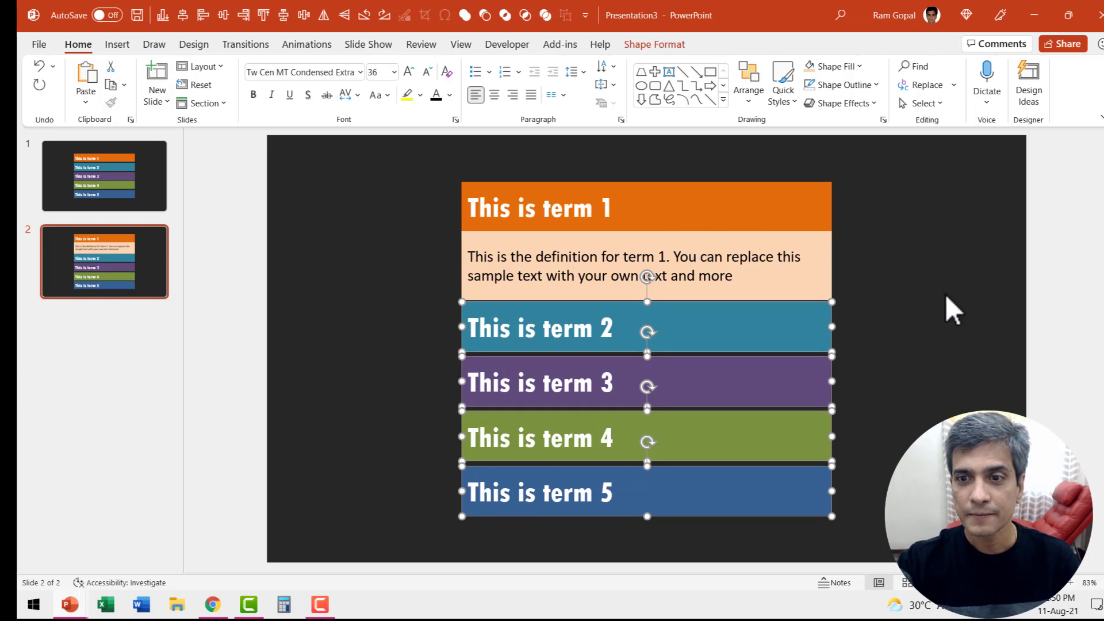
left_click(928, 397)
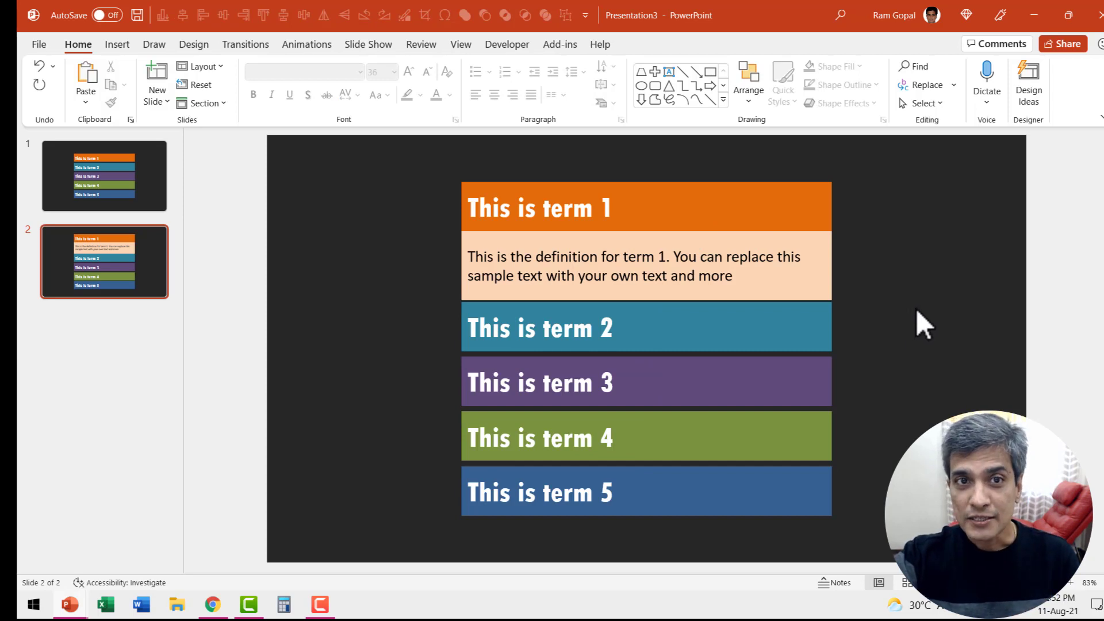
Apply Morph to slide 2 and shorten its duration to 00.50.
left_click(256, 43)
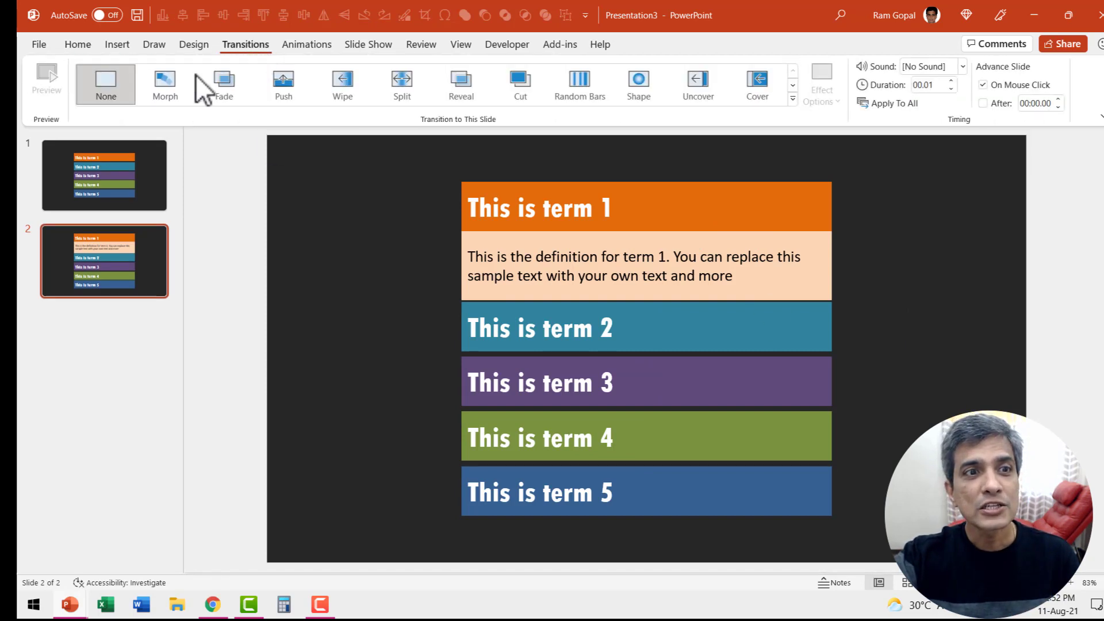
left_click(162, 94)
left_click(951, 88)
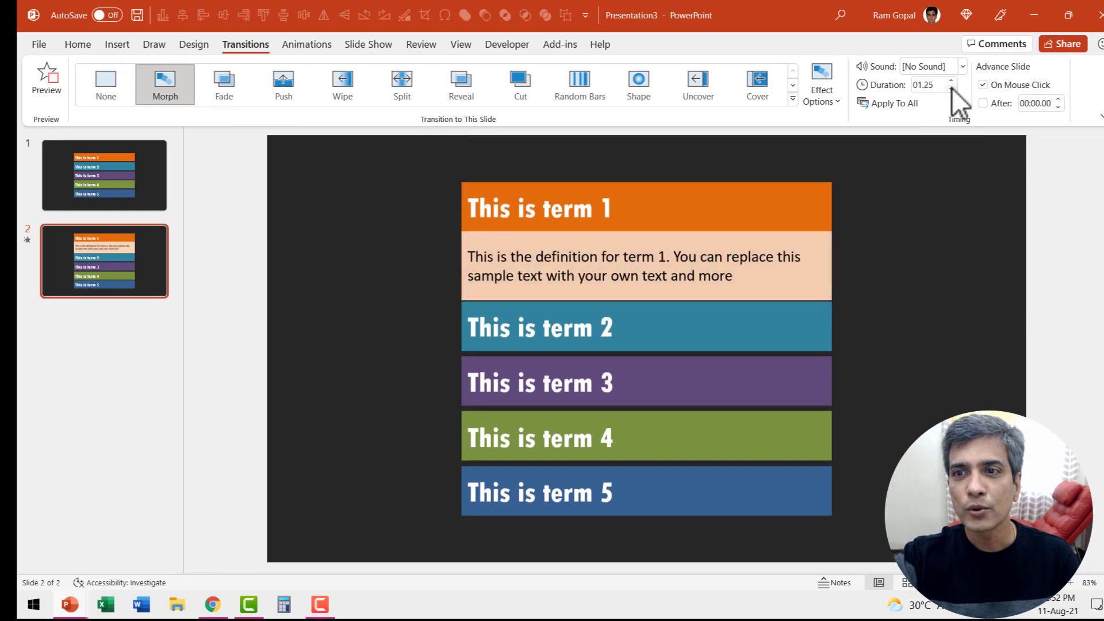
left_click(952, 88)
left_click(951, 88)
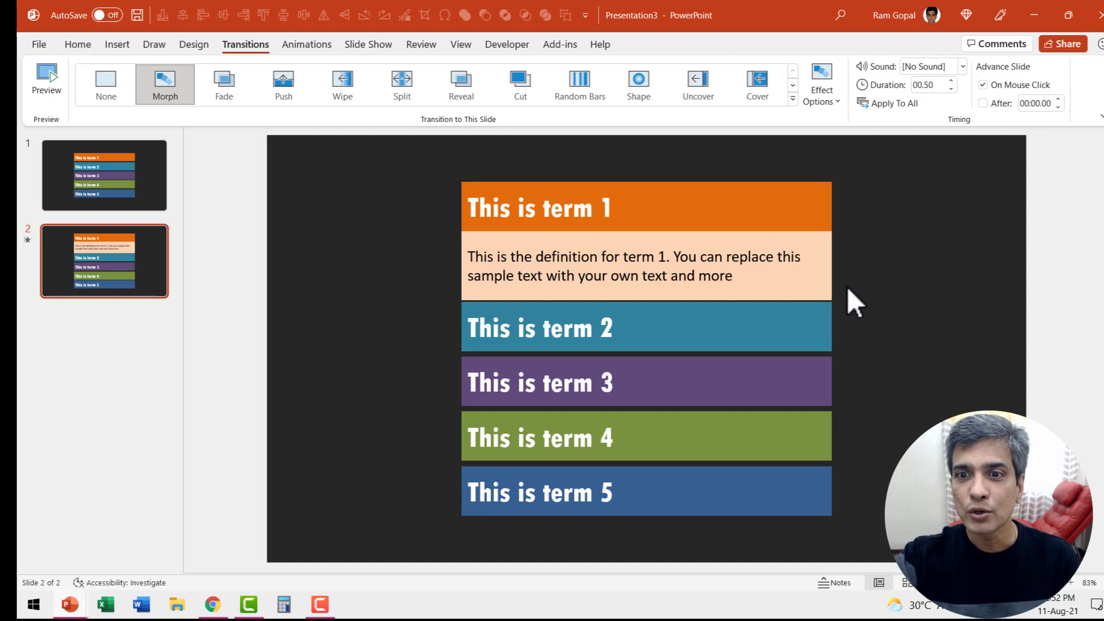
left_click(828, 256)
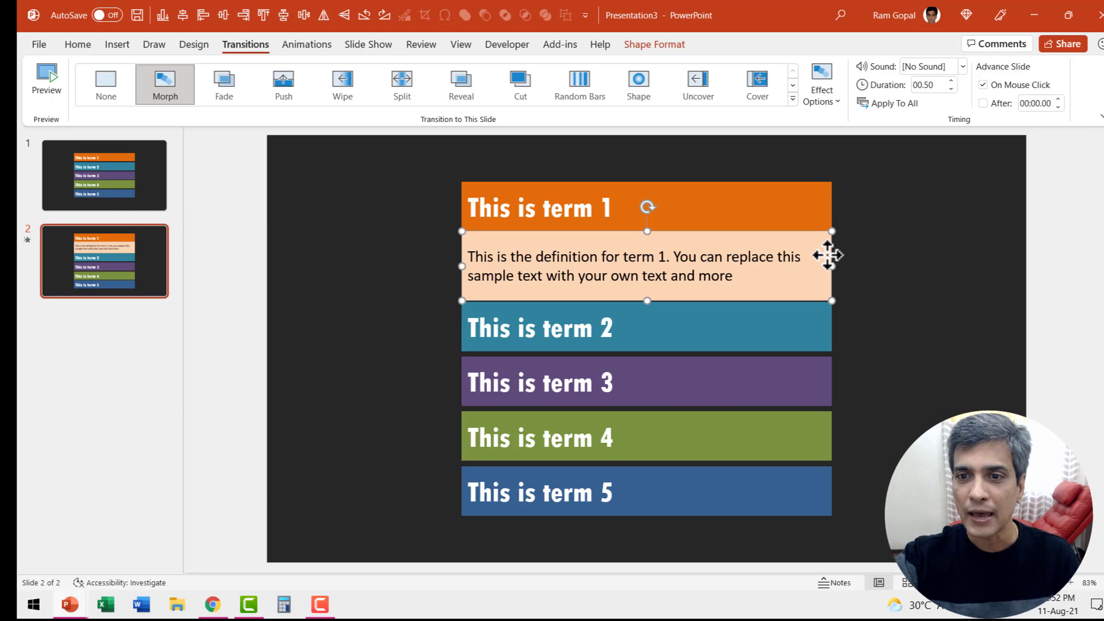
Send the definition box to the back and bring the term 1 bar to the front.
right_click(827, 256)
left_click(871, 355)
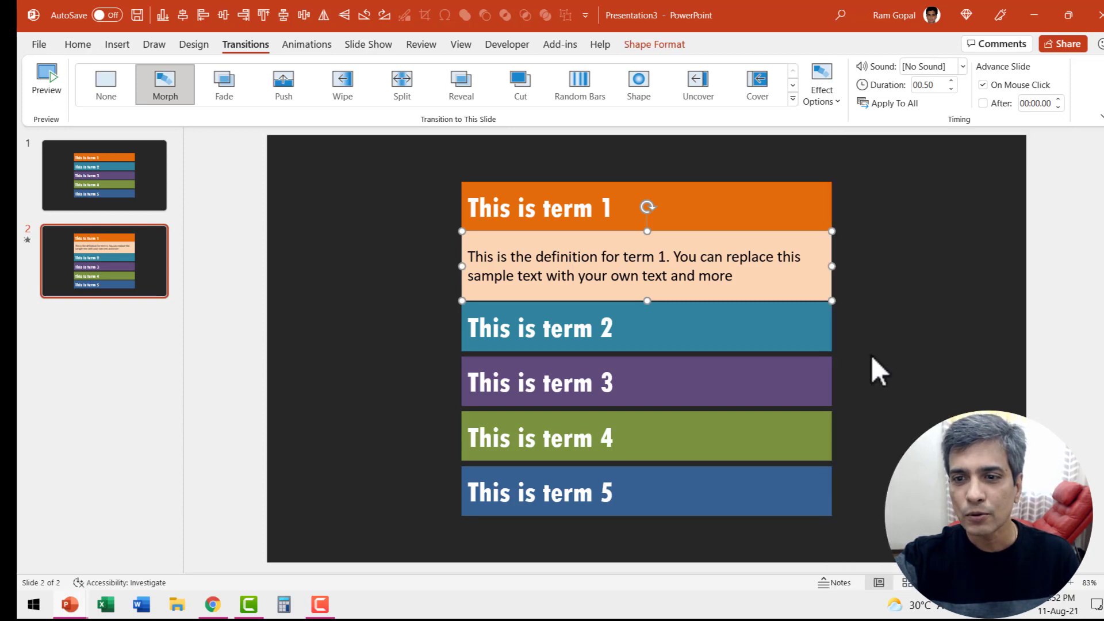
left_click(817, 198)
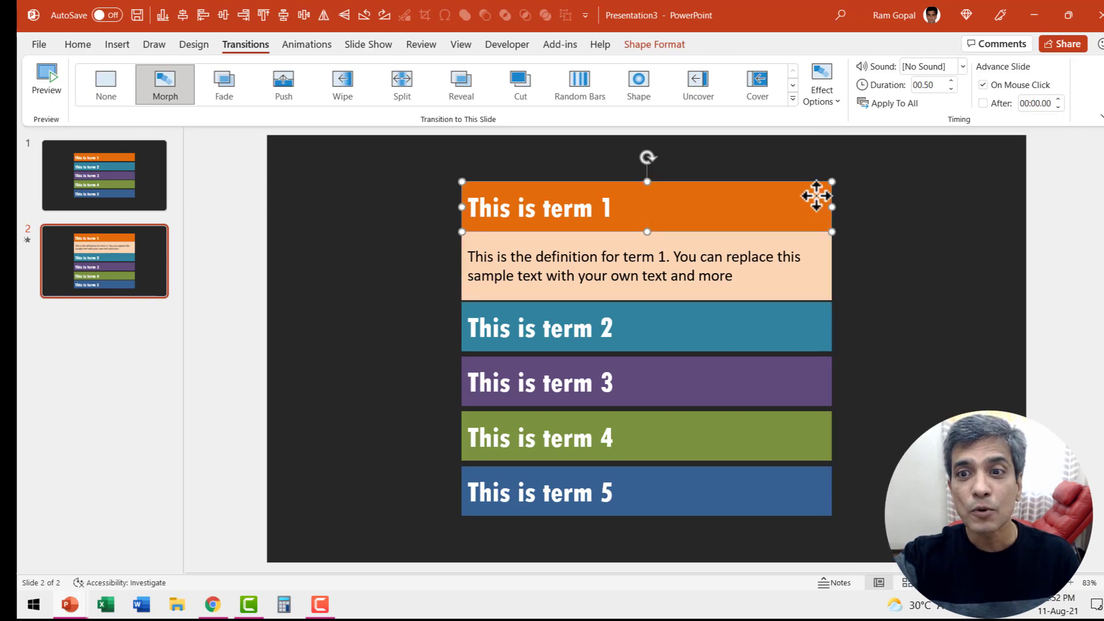
right_click(817, 197)
left_click(863, 345)
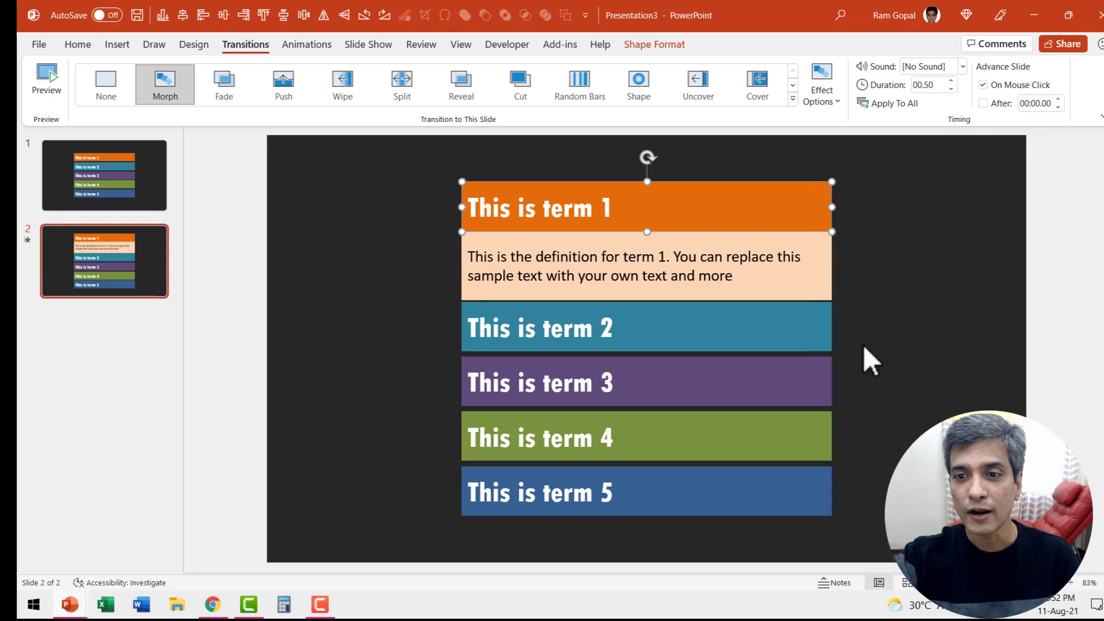
left_click(915, 309)
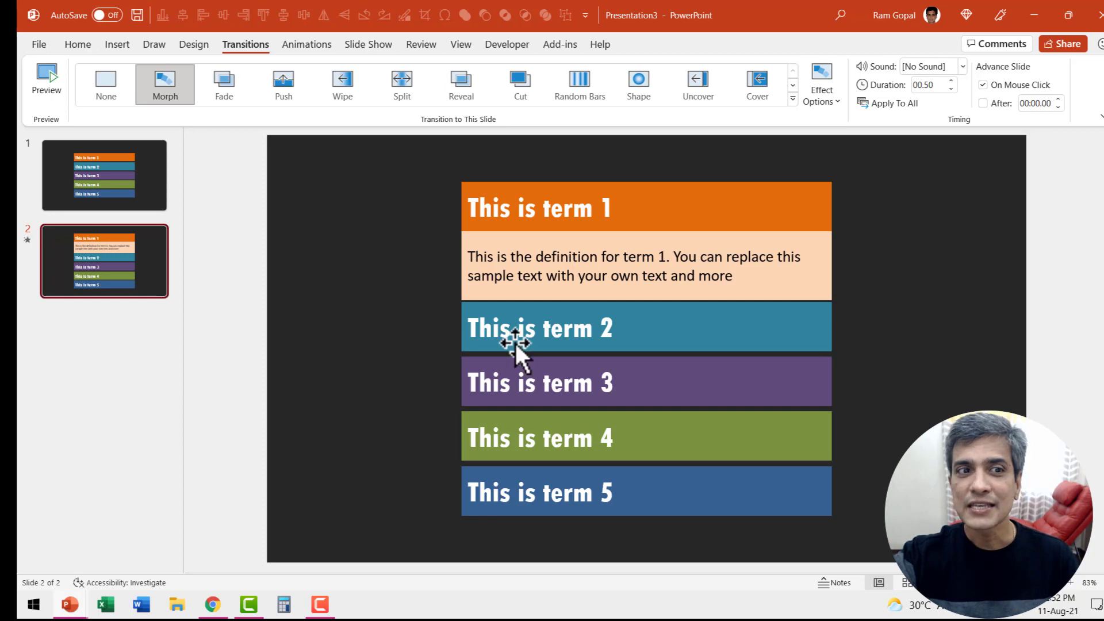
On slide 1, select the 'This is term 1' bar and open Insert Hyperlink with Ctrl+K.
left_click(153, 187)
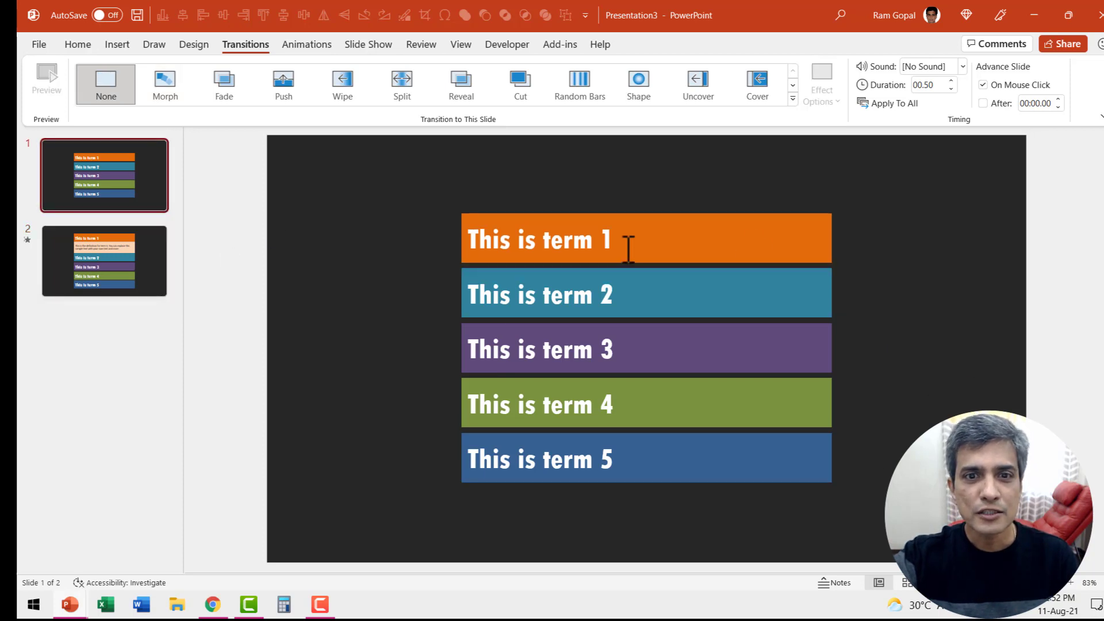
left_click(768, 227)
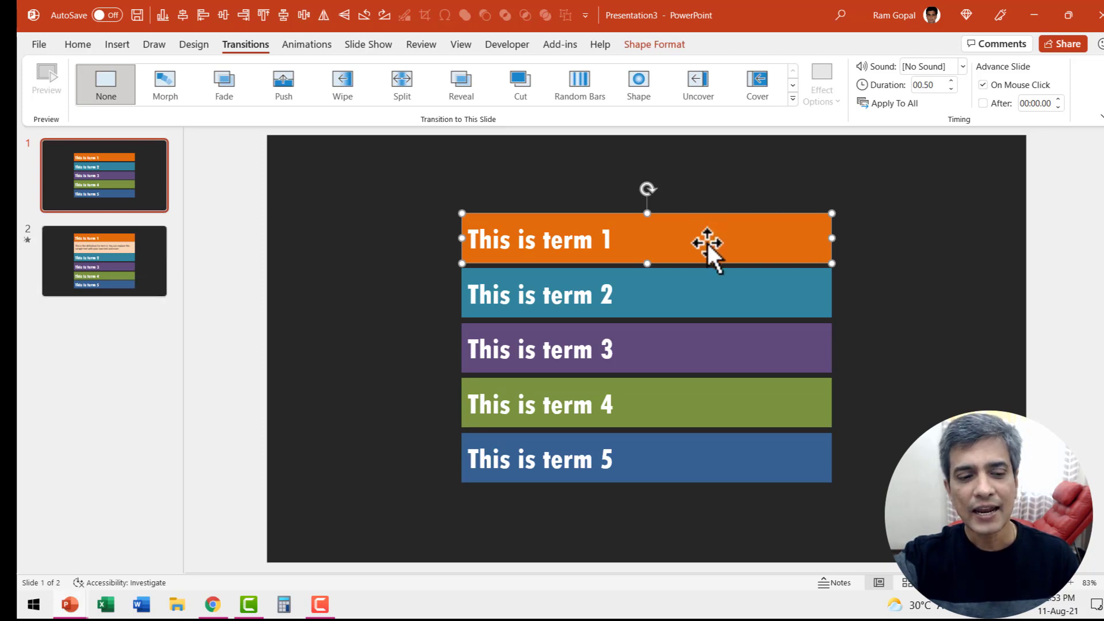
key("ctrl+k")
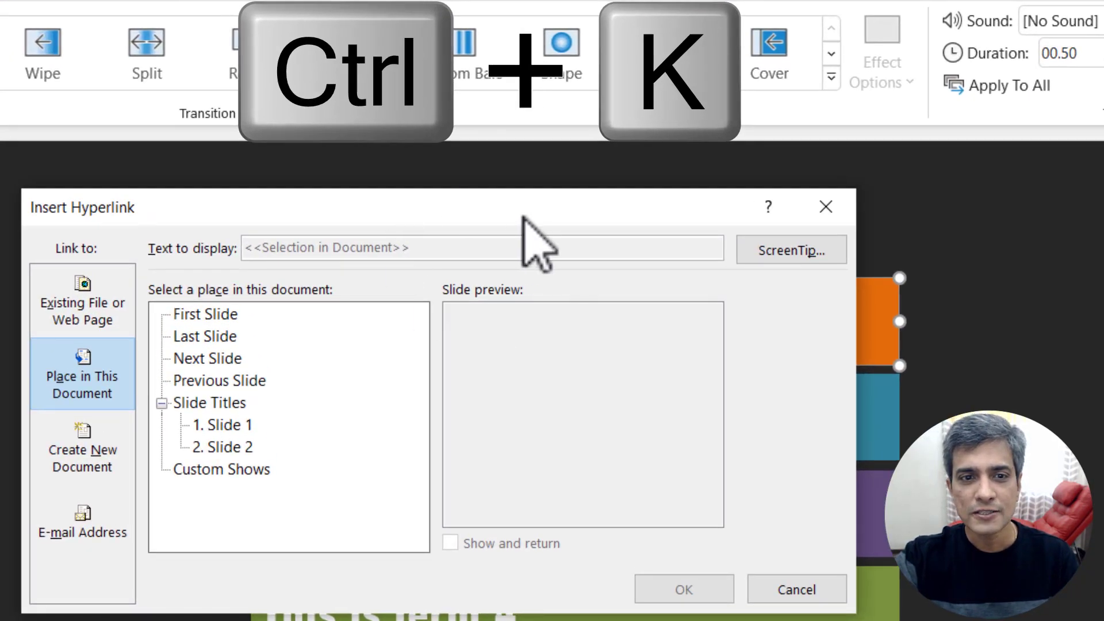
Target Slide 2 under Place in This Document for the term 1 bar's hyperlink.
left_click(95, 457)
left_click(95, 380)
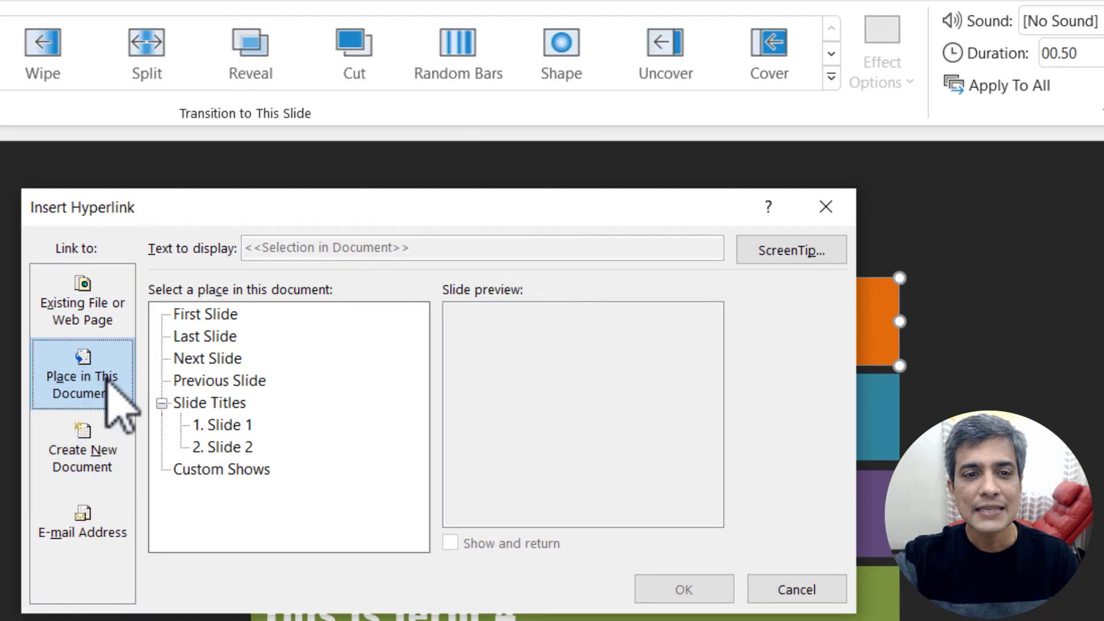
left_click(235, 448)
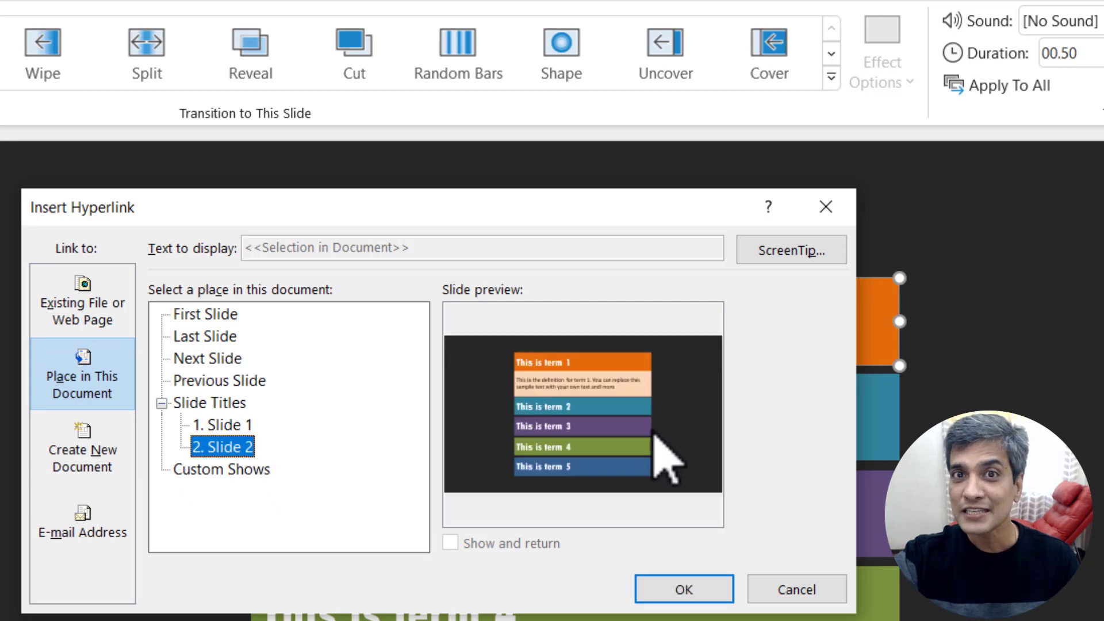
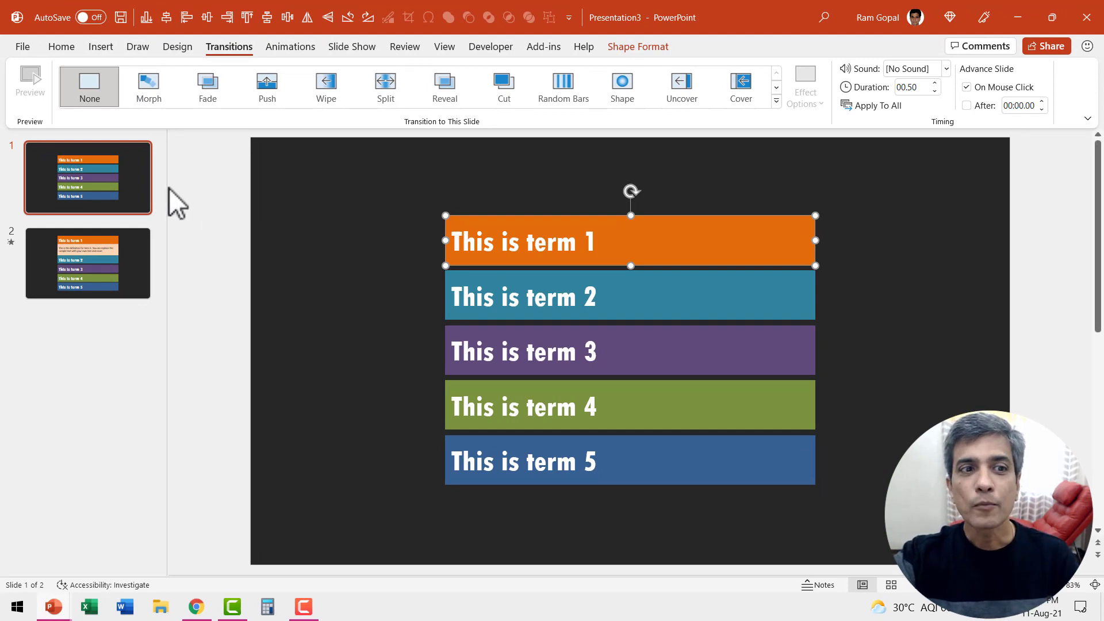
Duplicate slide 1 and move the copy to the end as slide 3.
right_click(134, 183)
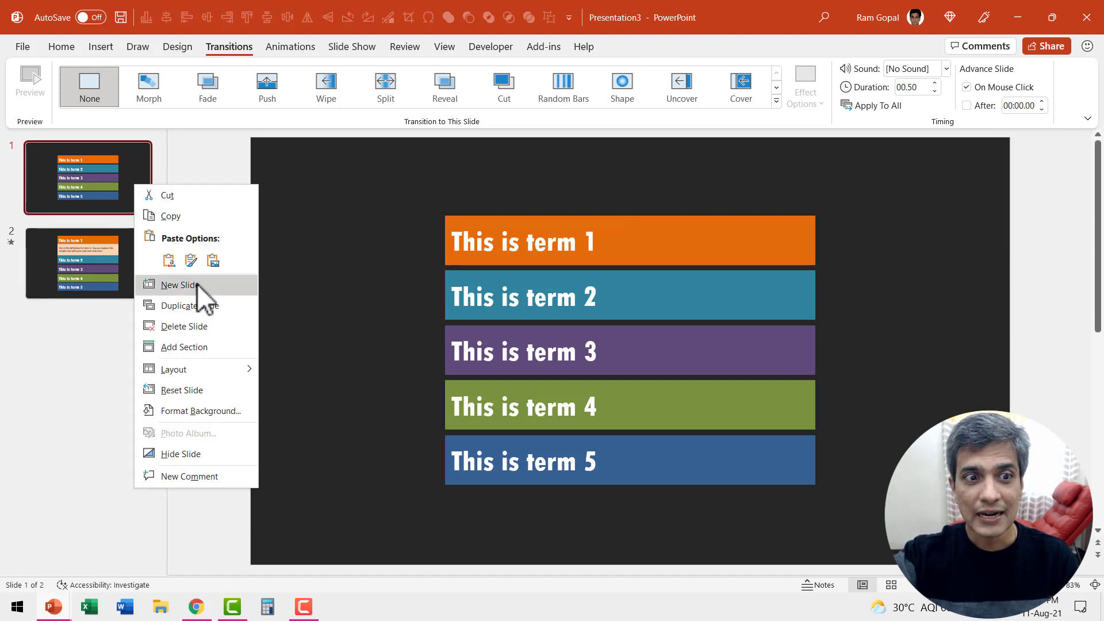
left_click(199, 303)
left_click_drag(128, 271, 125, 354)
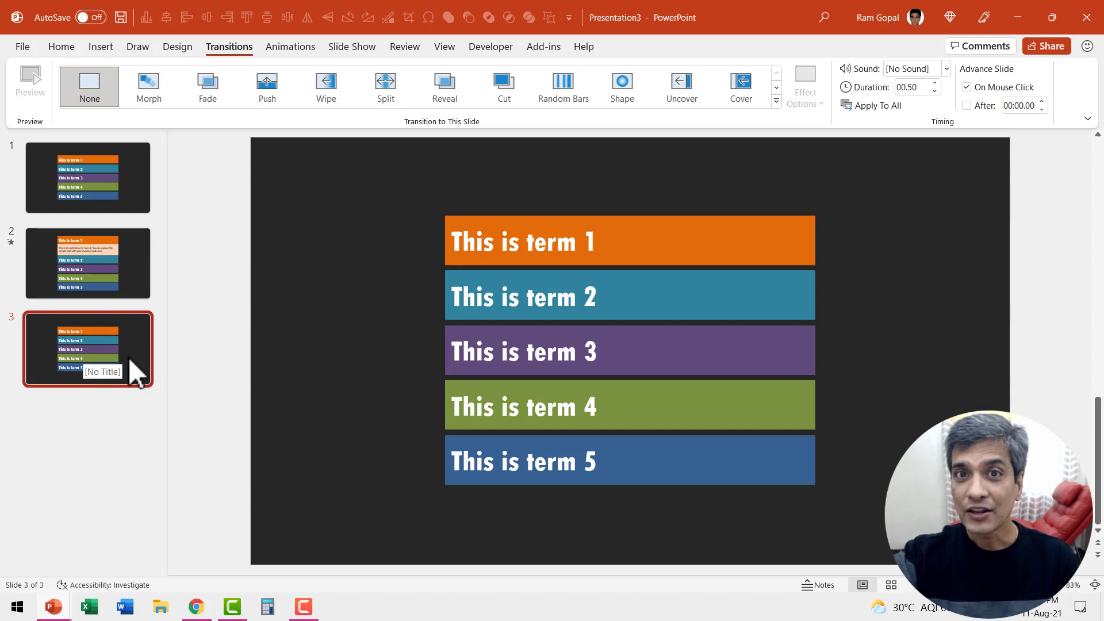
On slide 3, shift terms 1–2 up and terms 3–5 down to open a gap.
mouse_move(877, 338)
left_mouse_down()
mouse_move(417, 204)
mouse_move(372, 181)
left_mouse_up()
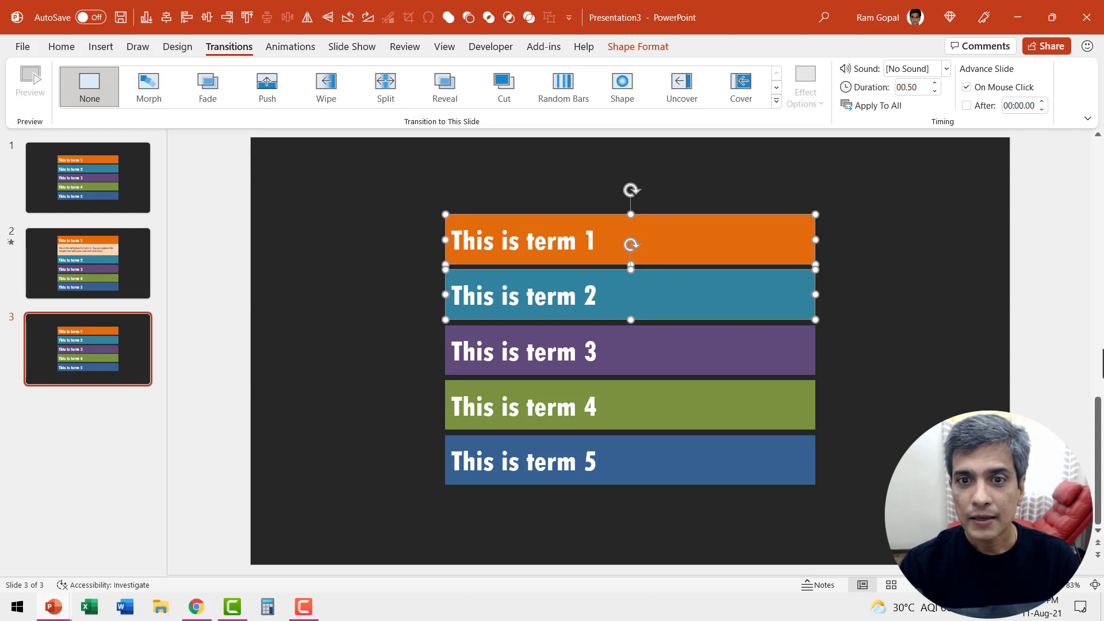
left_click_drag(630, 244, 630, 211)
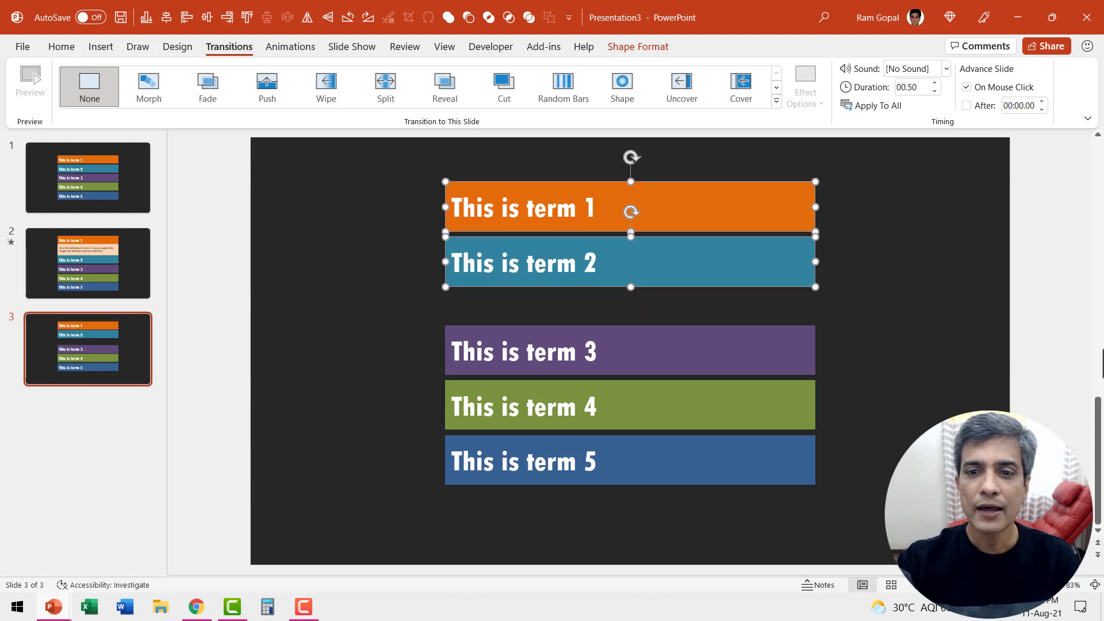
left_click_drag(921, 542, 334, 286)
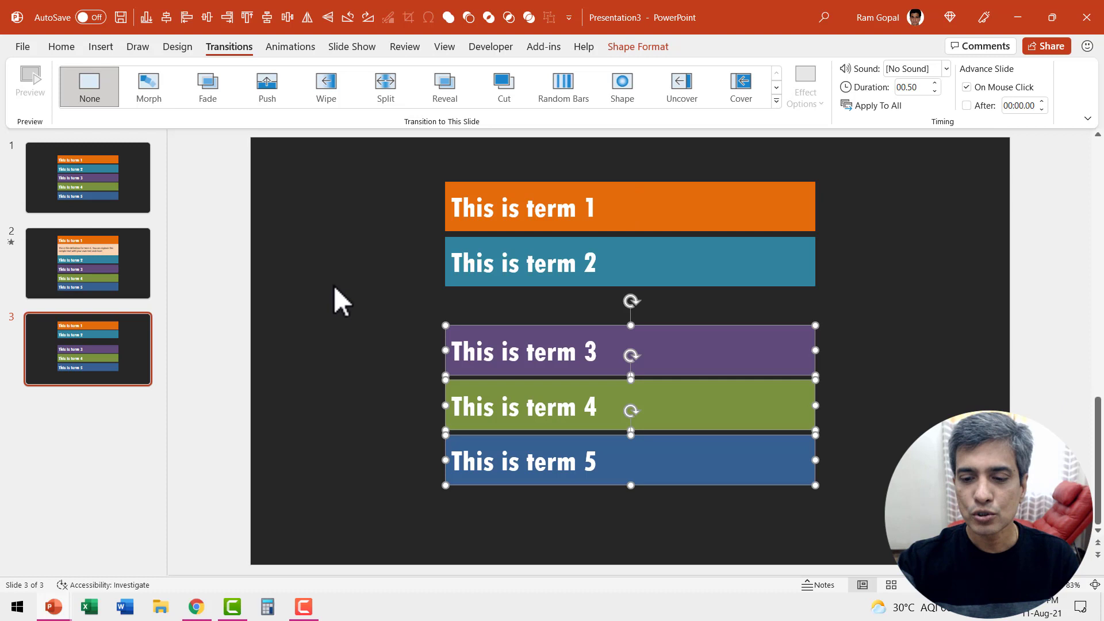
key("Down")
key("Down")
key("Down")
key("Down")
key("Down")
key("Down")
key("Down")
key("Down")
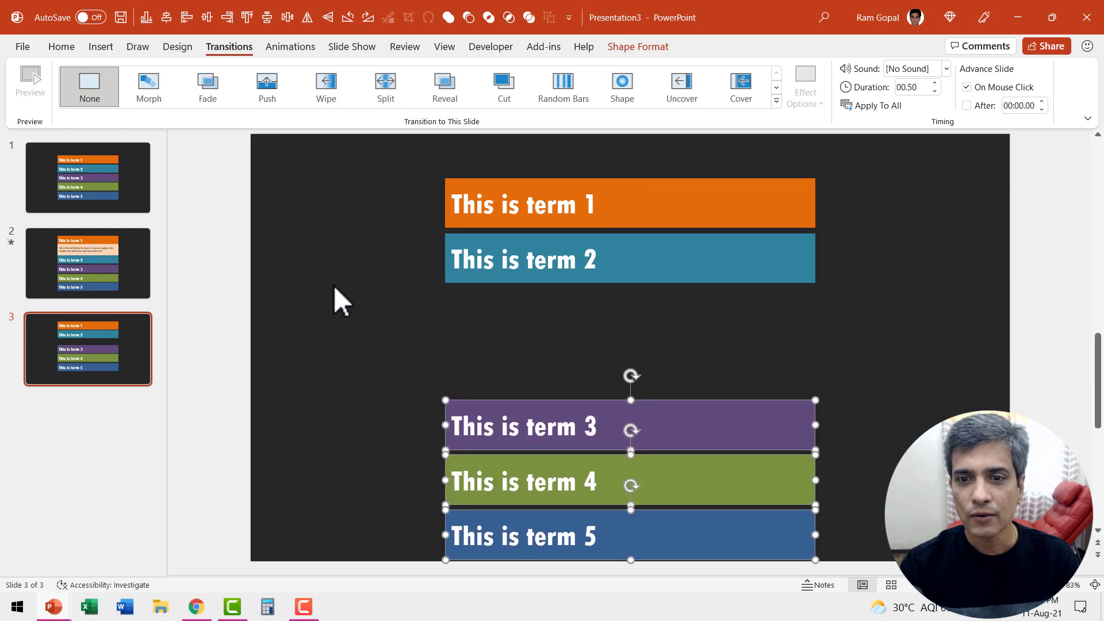
Copy term 1's definition box from slide 2 and place it under term 2 on slide 3.
left_click(126, 246)
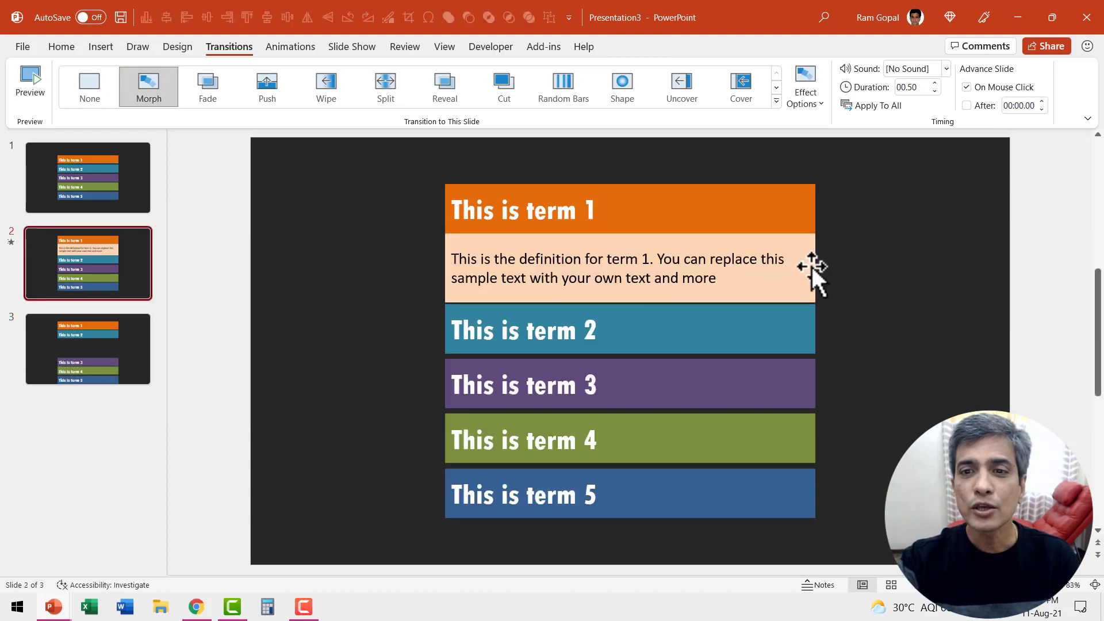
left_click(816, 258)
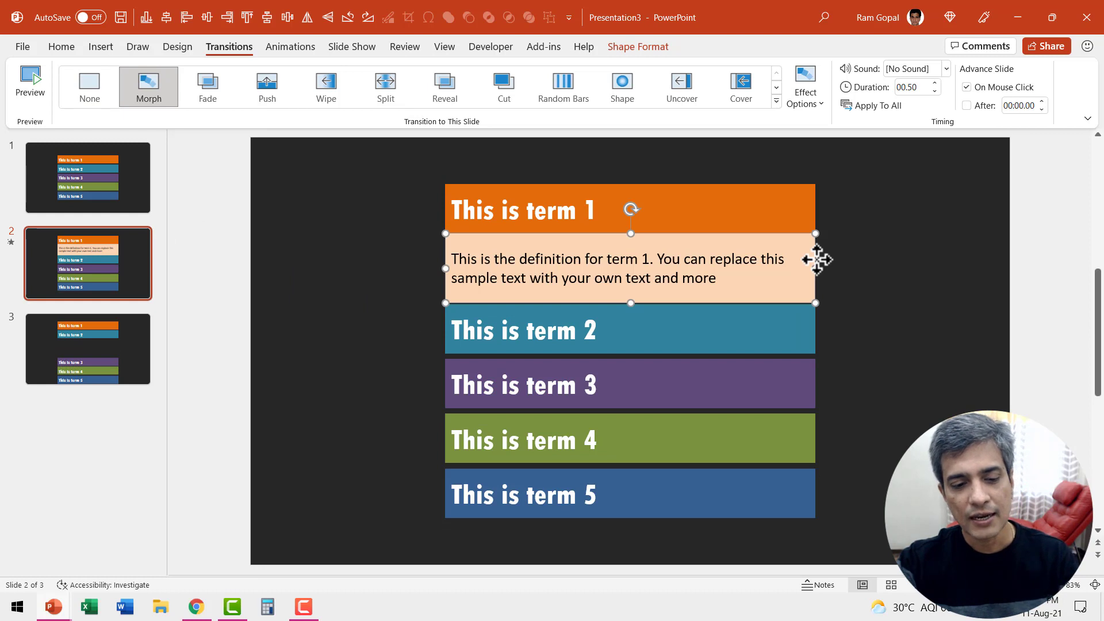
left_click(140, 353)
key("ctrl+v")
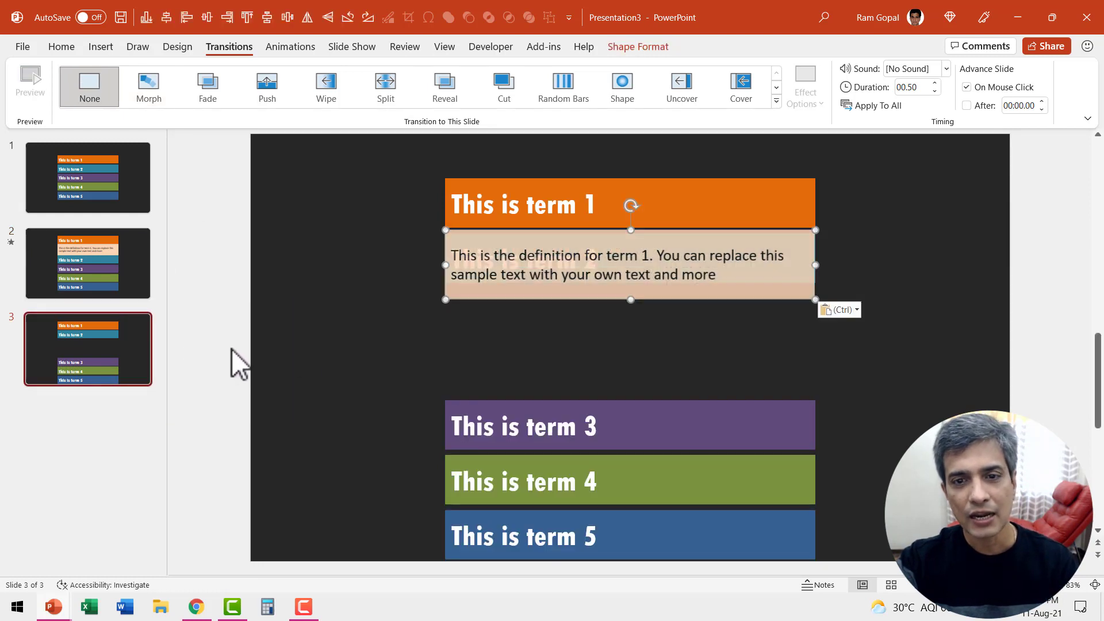
left_click_drag(693, 233, 696, 285)
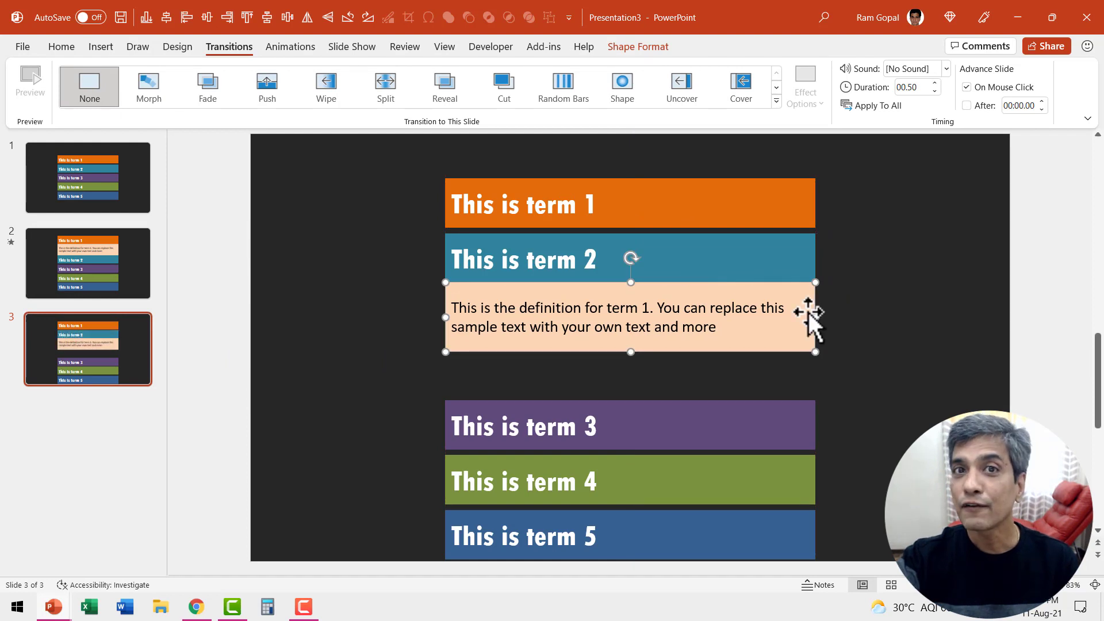
Fill the pasted definition box light blue and edit its text to define term 2.
left_click(61, 46)
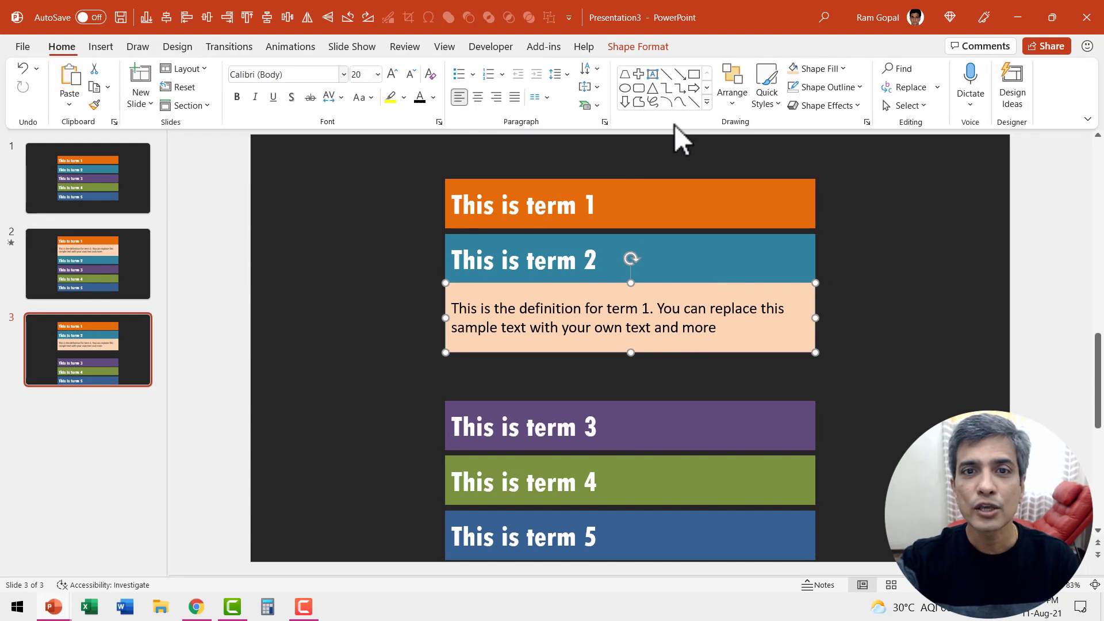
left_click(842, 69)
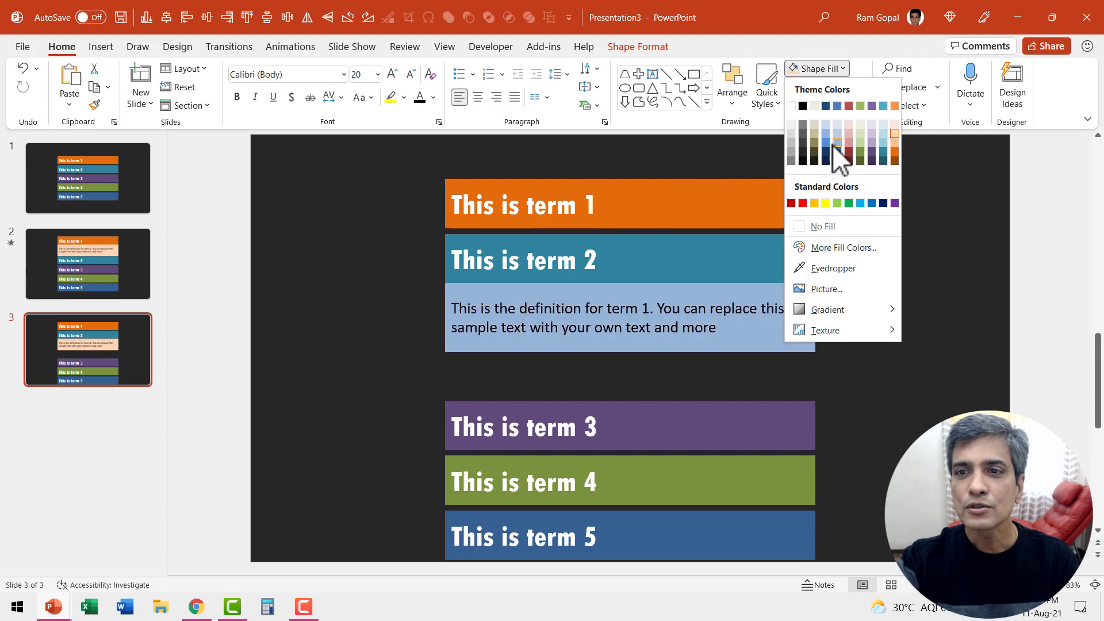
left_click(892, 143)
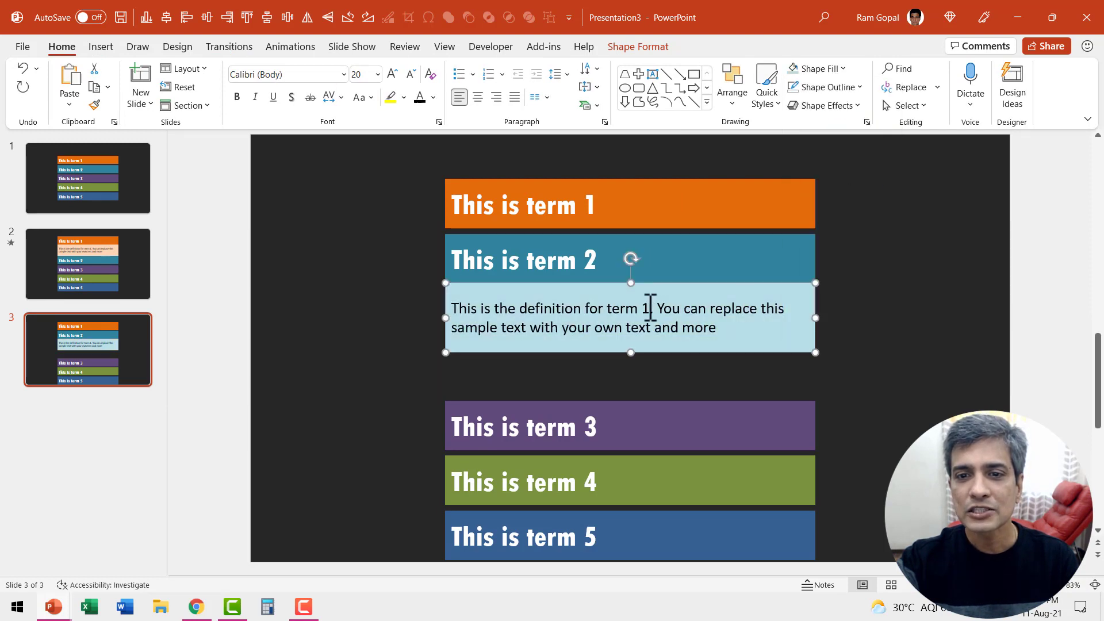
type("2")
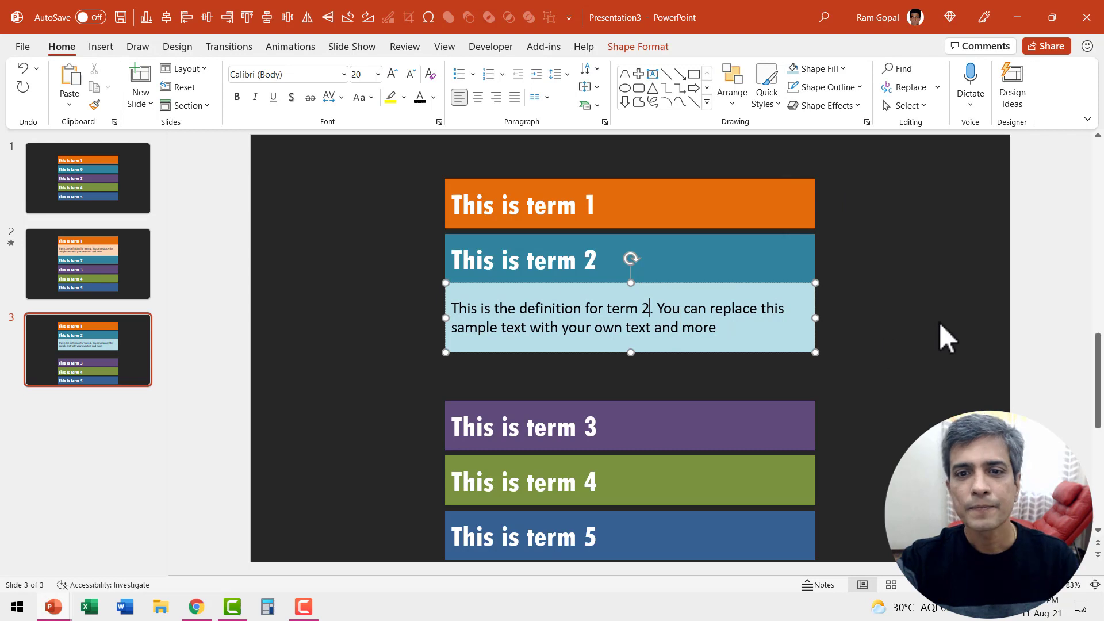
left_click(940, 322)
Nudge the term 3–5 bars up snug under the definition box.
left_click_drag(405, 360, 914, 572)
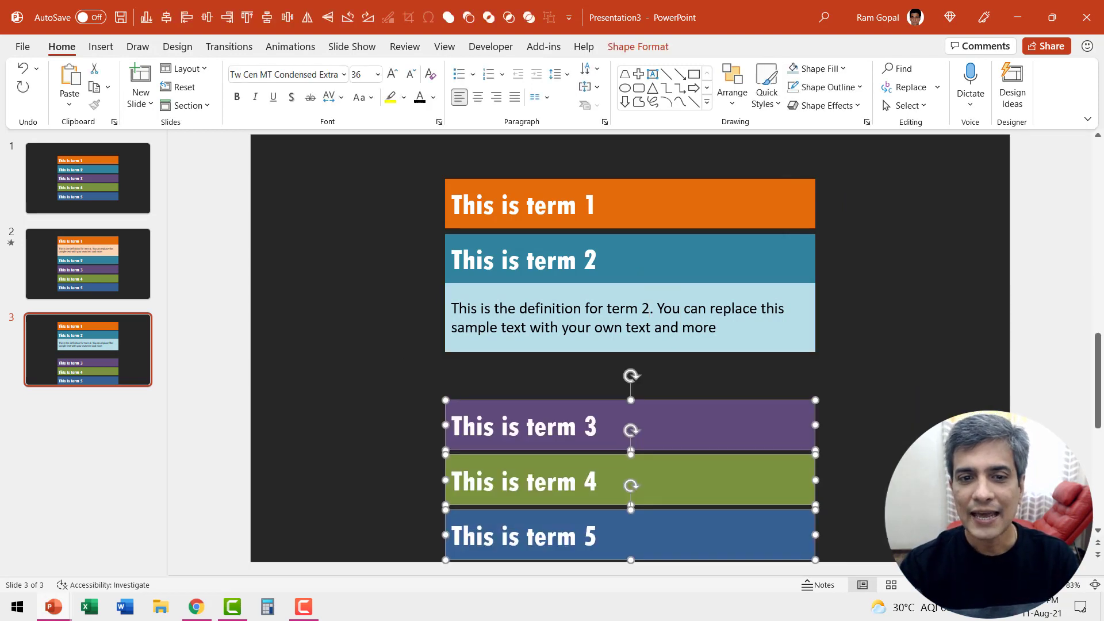
key("Up")
key("Up")
key("Up")
key("Up")
key("Up")
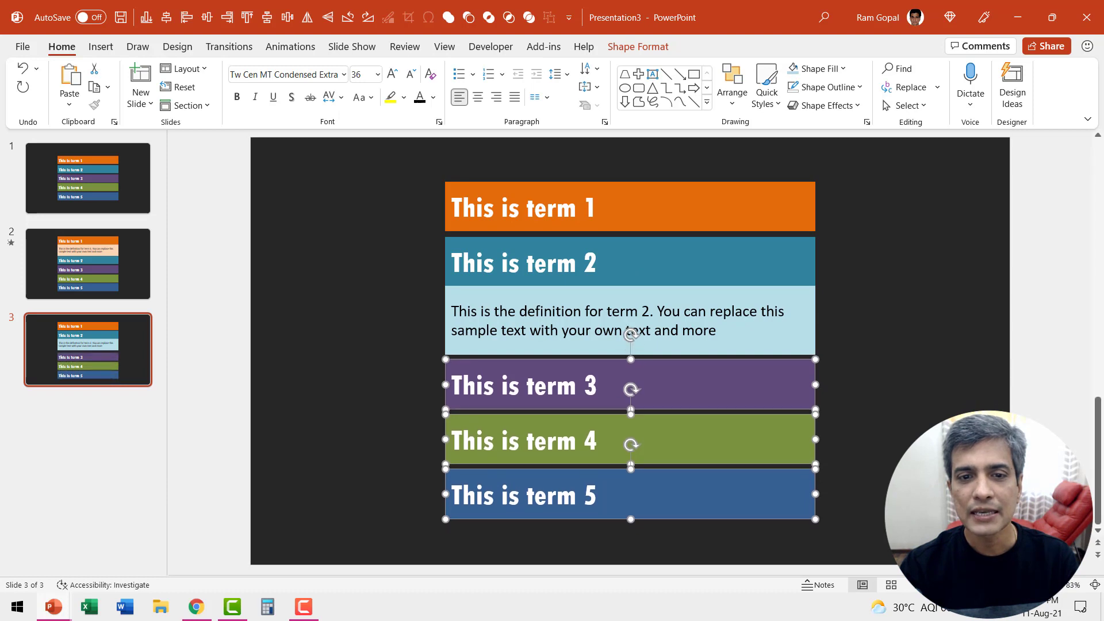
key("Up")
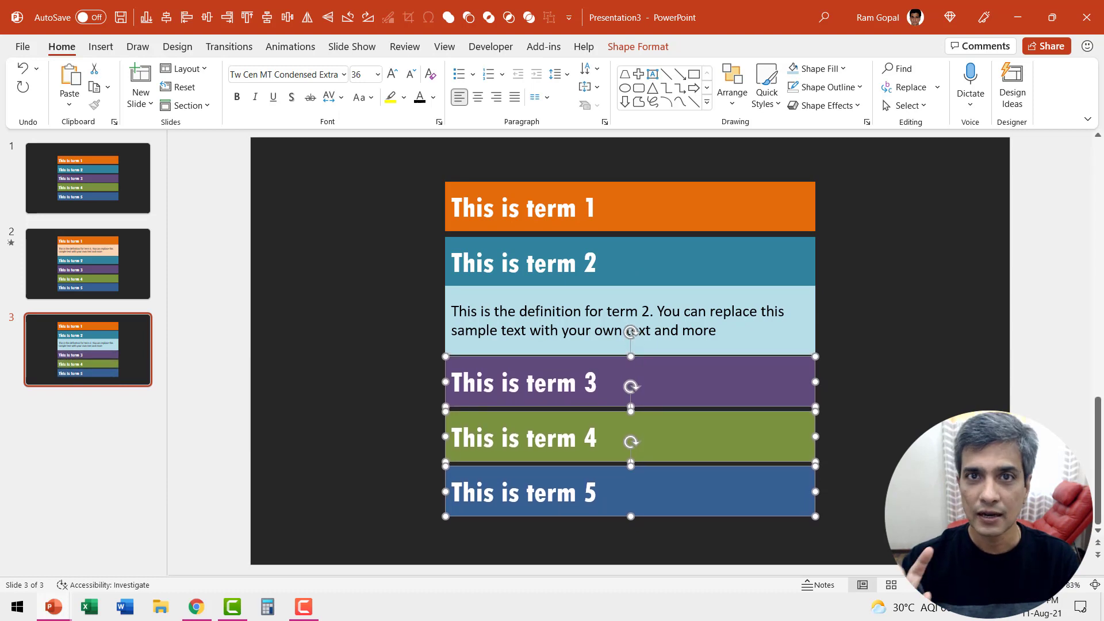
Inspect the shape options of the term 2 definition box and term 2 bar, then deselect.
left_click(800, 309)
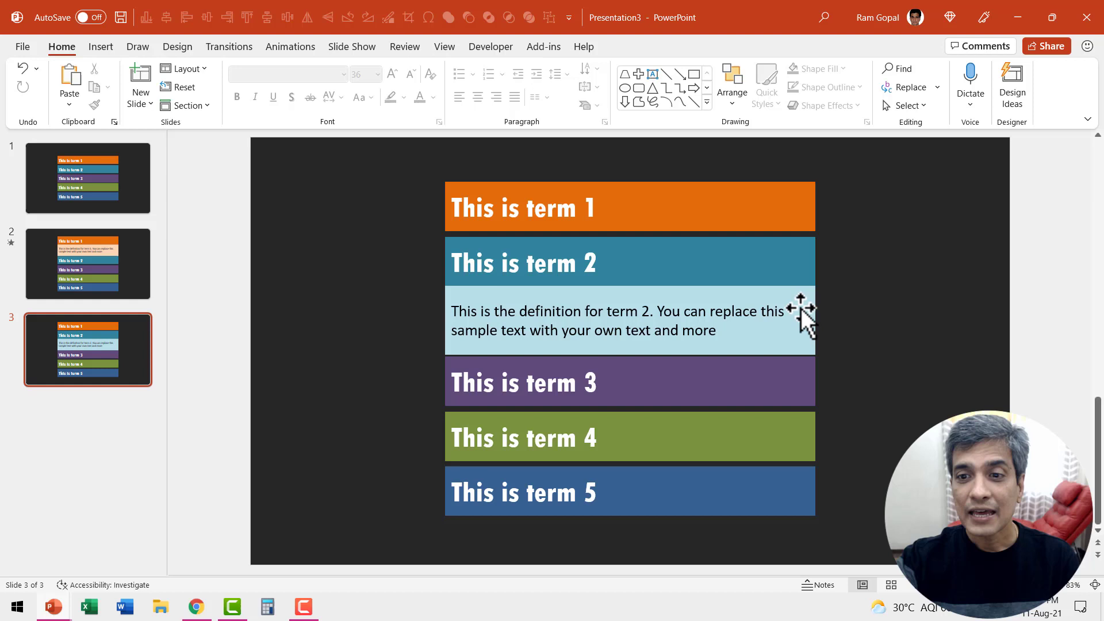
right_click(802, 308)
left_click(841, 362)
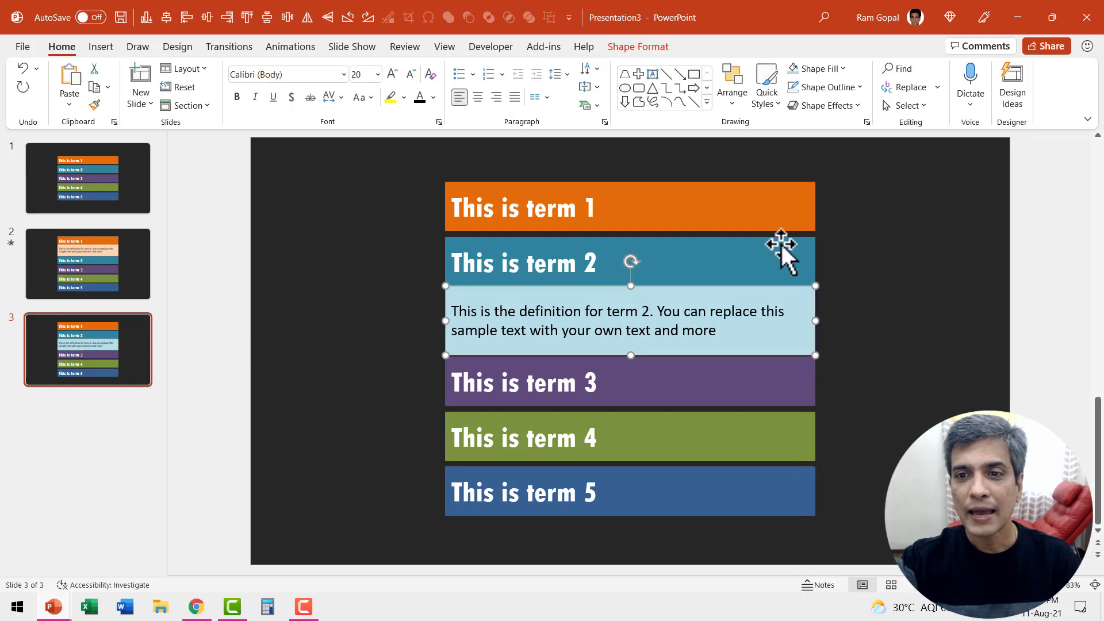
right_click(781, 257)
left_click(828, 342)
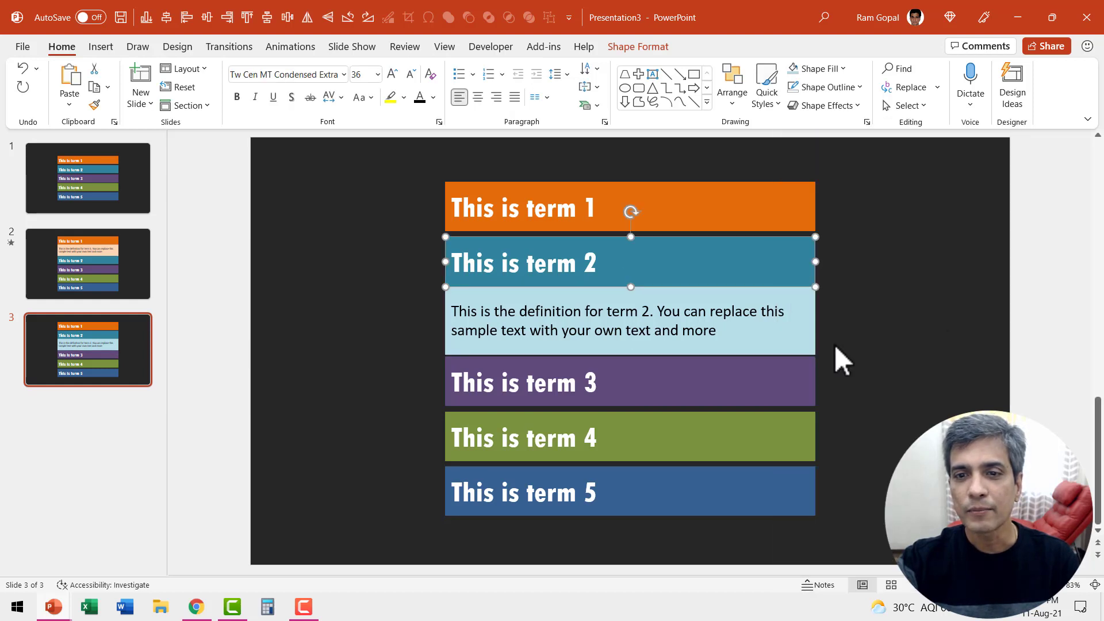
left_click(936, 335)
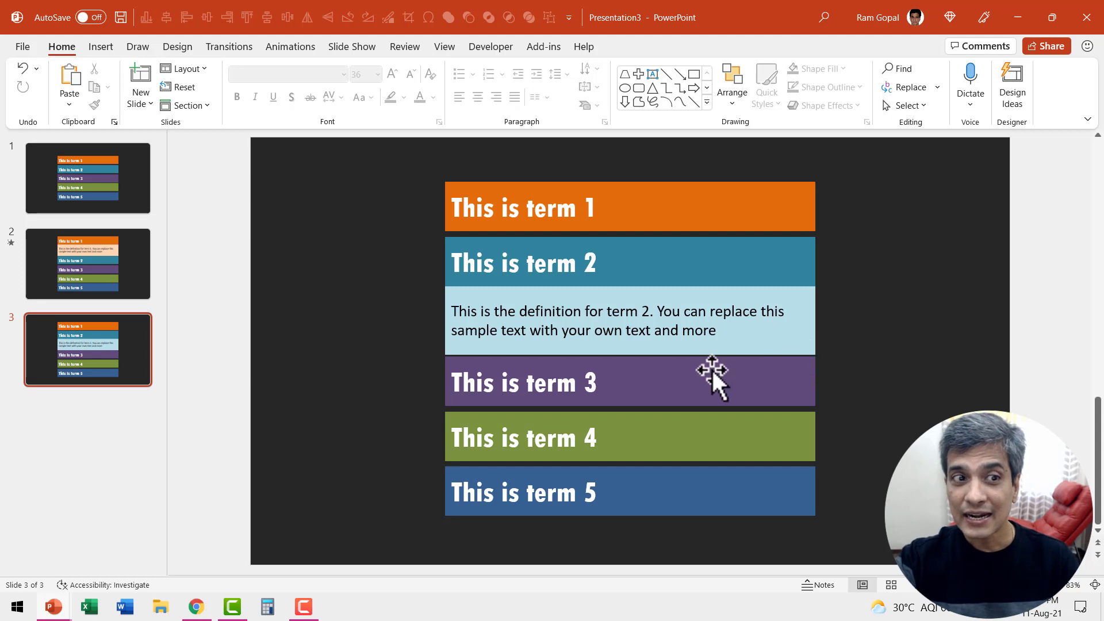
Hyperlink the term 2 bar on slide 1 to slide 3.
left_click(129, 205)
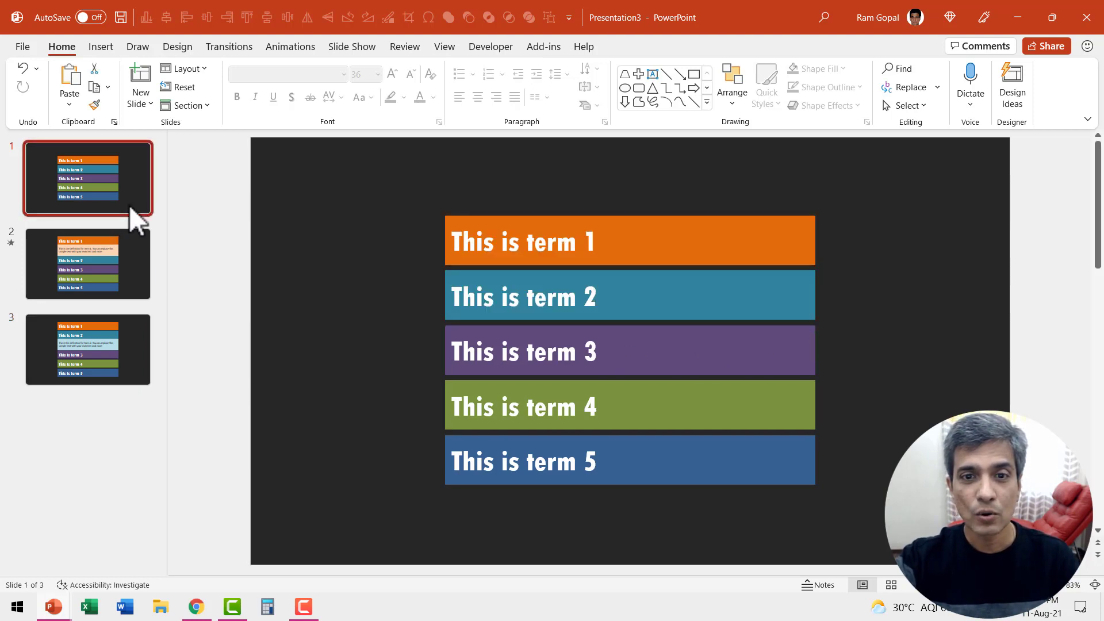
left_click(735, 297)
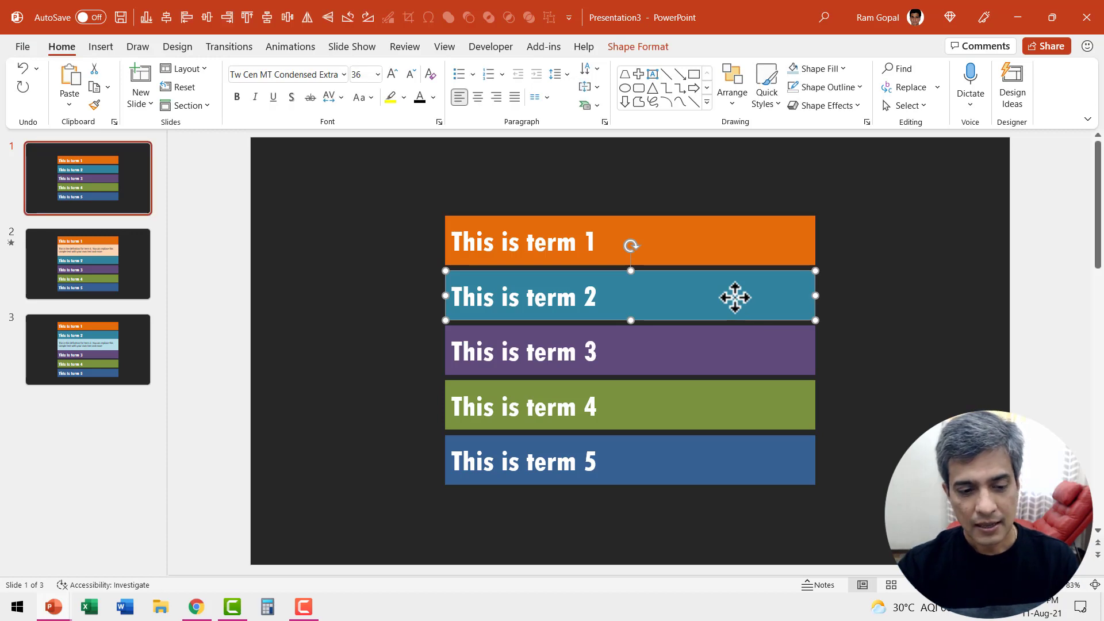
key("ctrl+k")
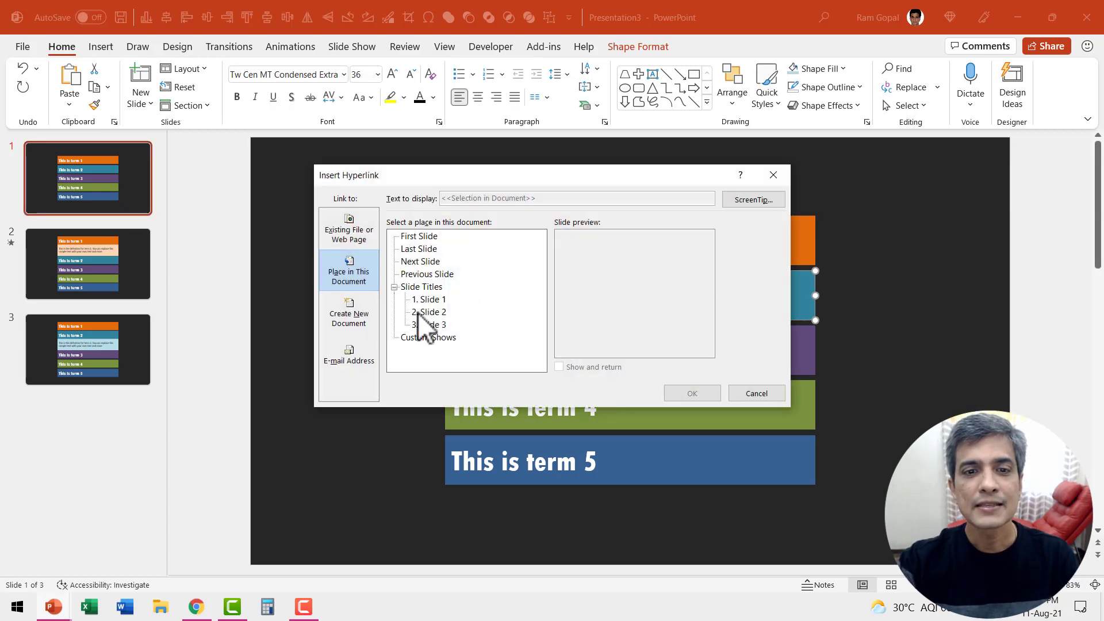
left_click(432, 325)
left_click(692, 394)
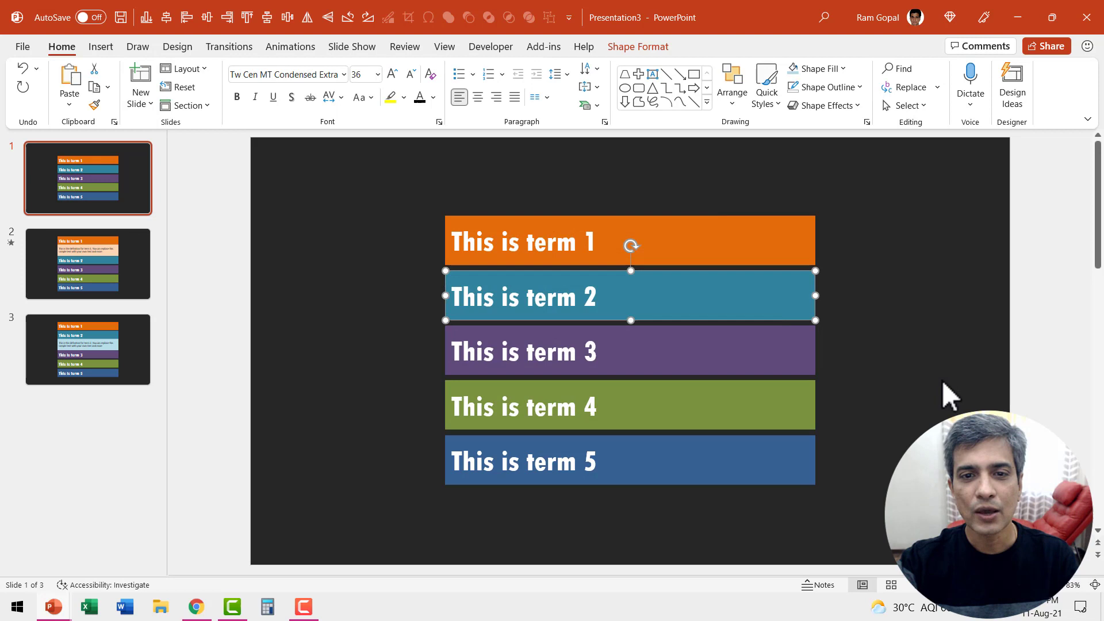
left_click(315, 321)
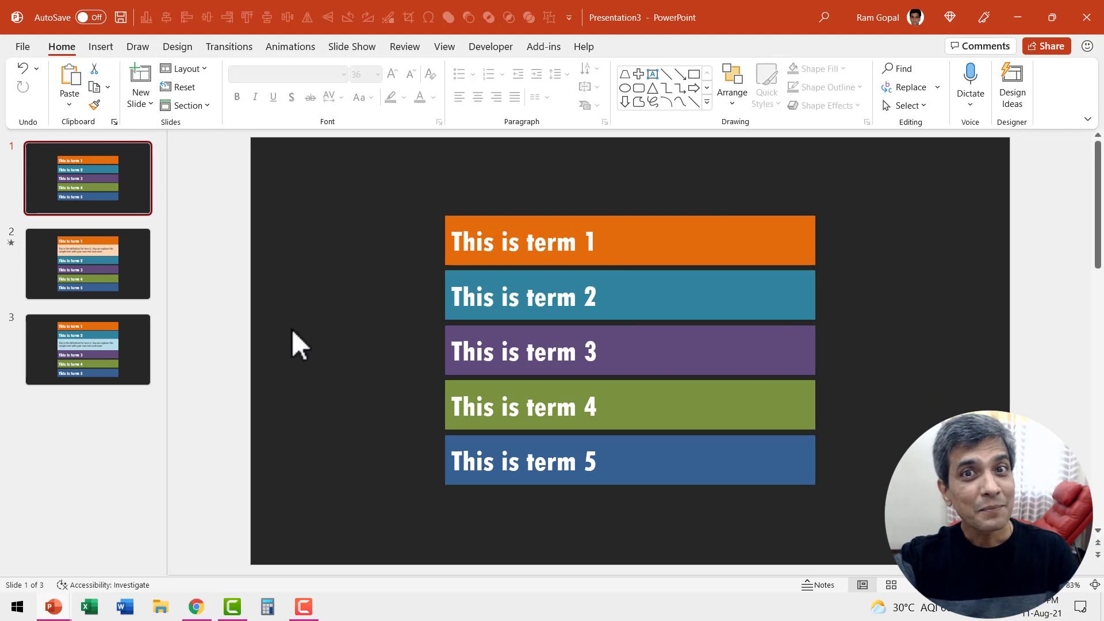
Hyperlink the term 2 bar on slide 2 to slide 3.
left_click(124, 259)
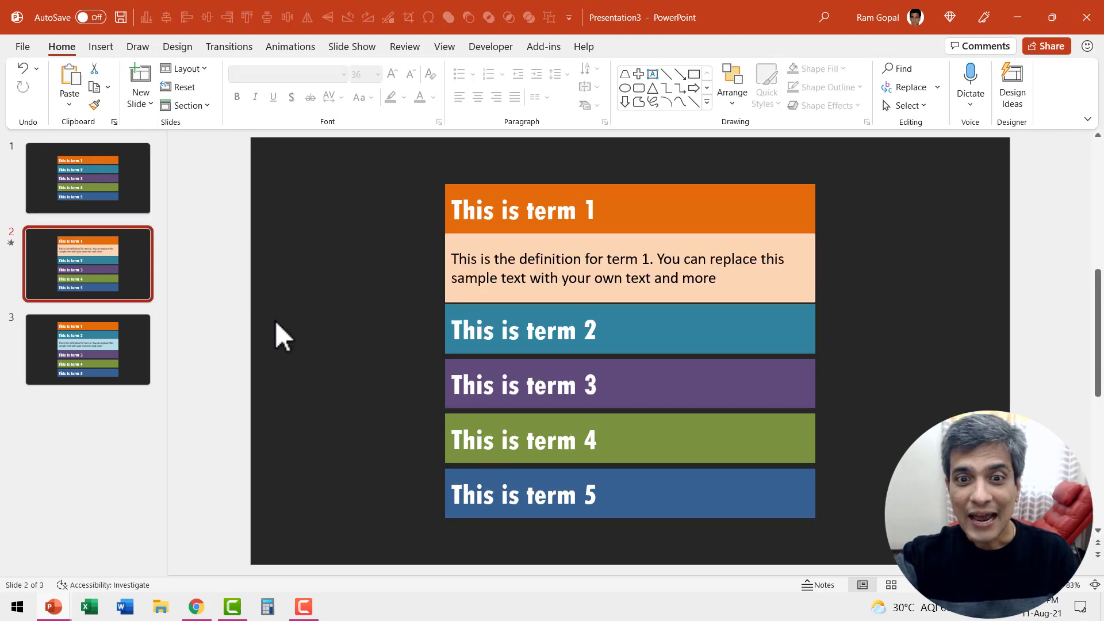
left_click(620, 315)
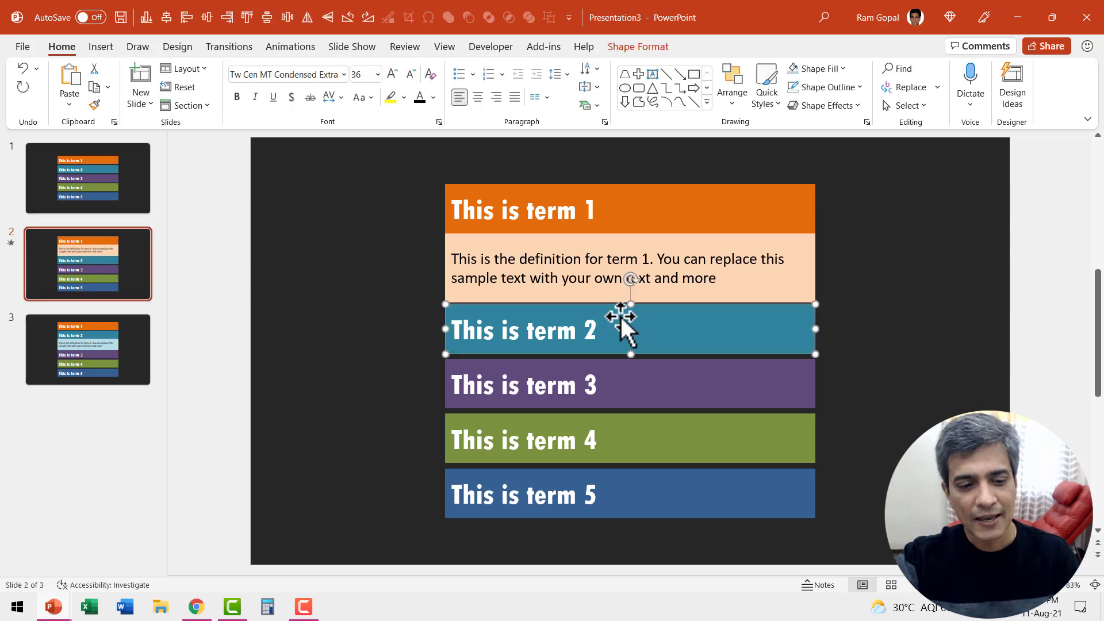
key("ctrl+k")
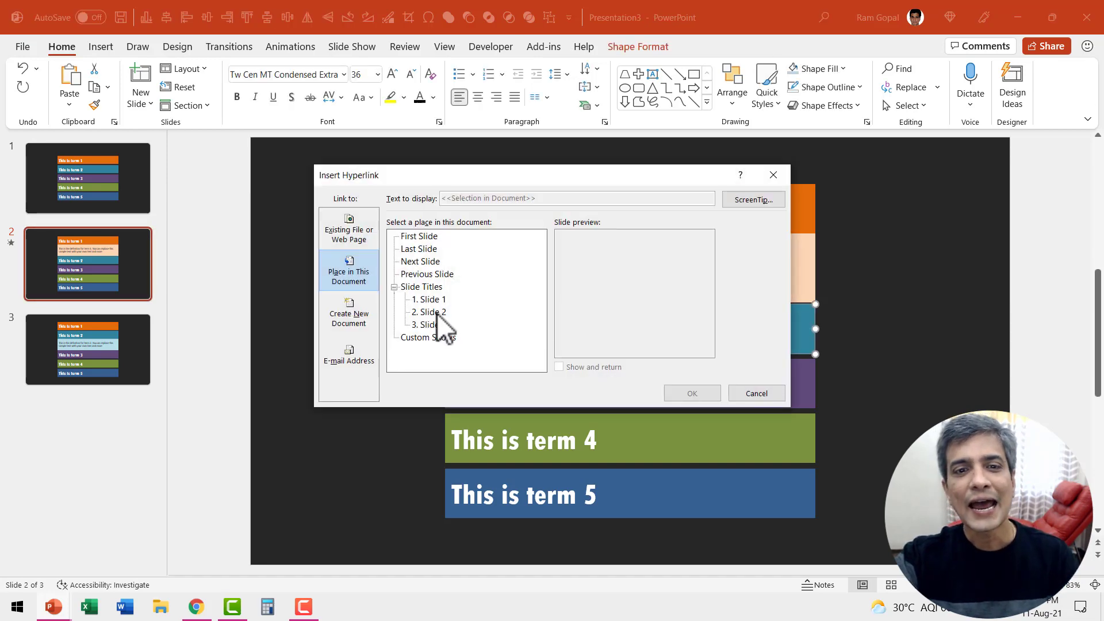
left_click(434, 325)
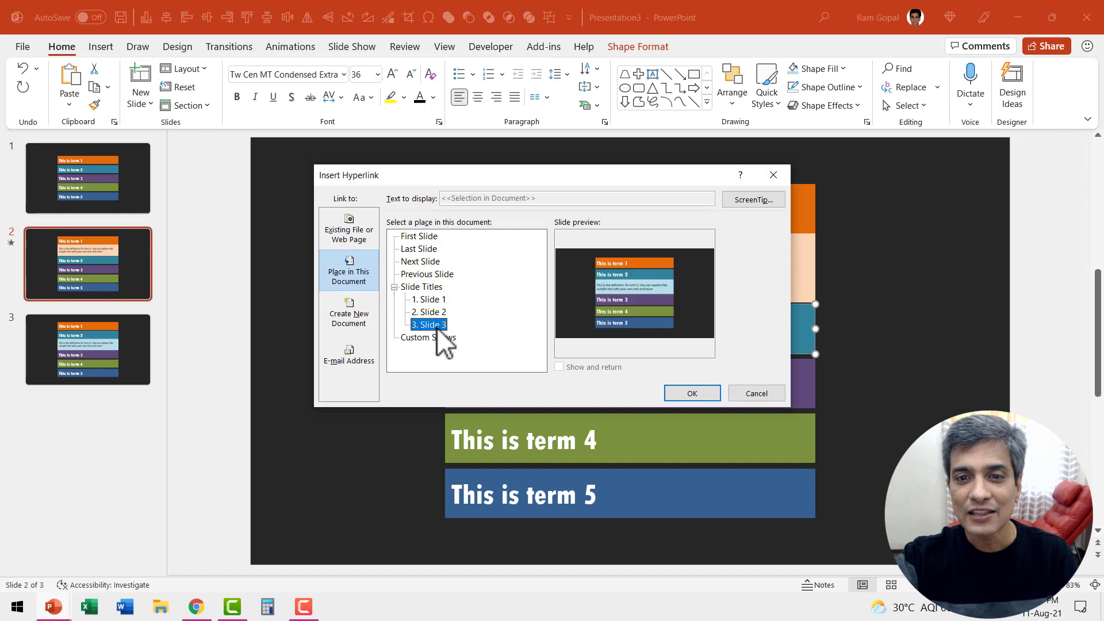
left_click(695, 393)
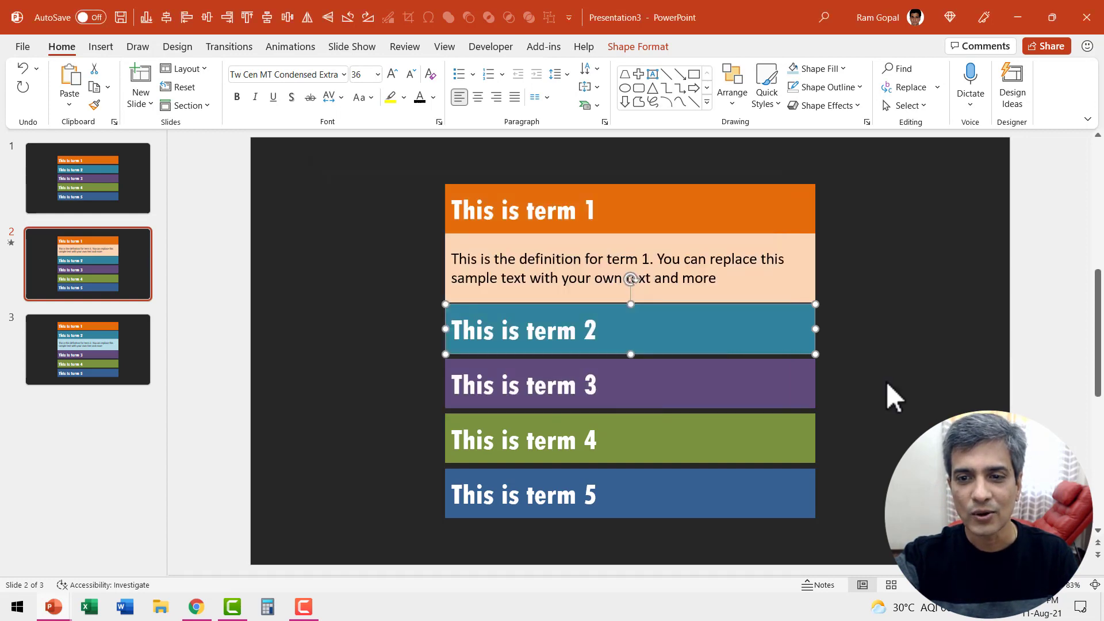
left_click(890, 394)
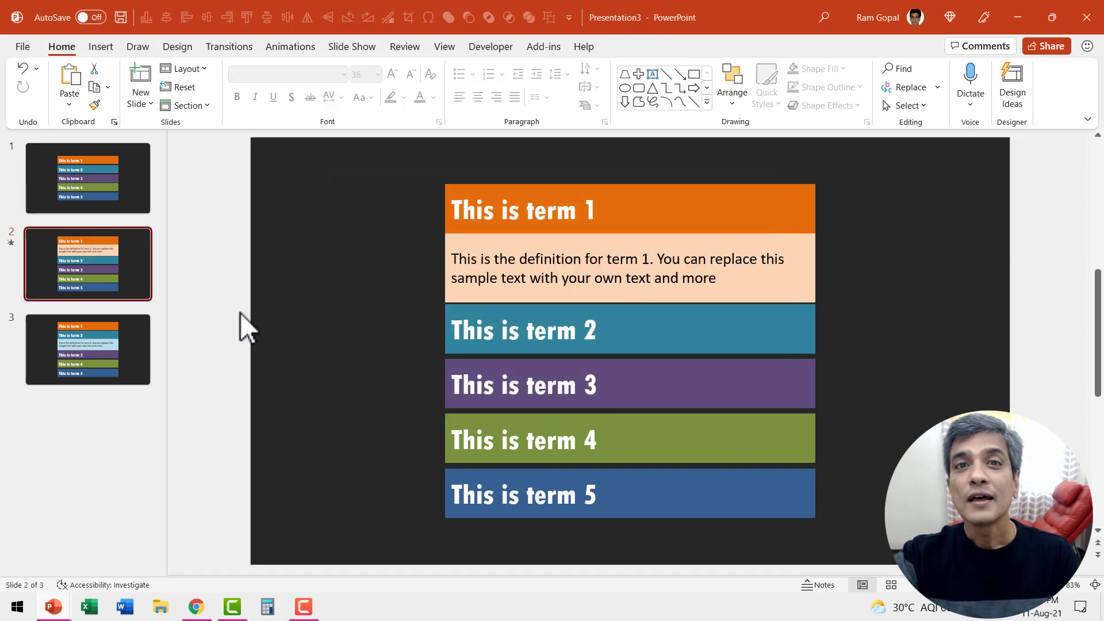
Give slide 3 a Morph transition with 00.50 duration, then select slide 1.
left_click(140, 343)
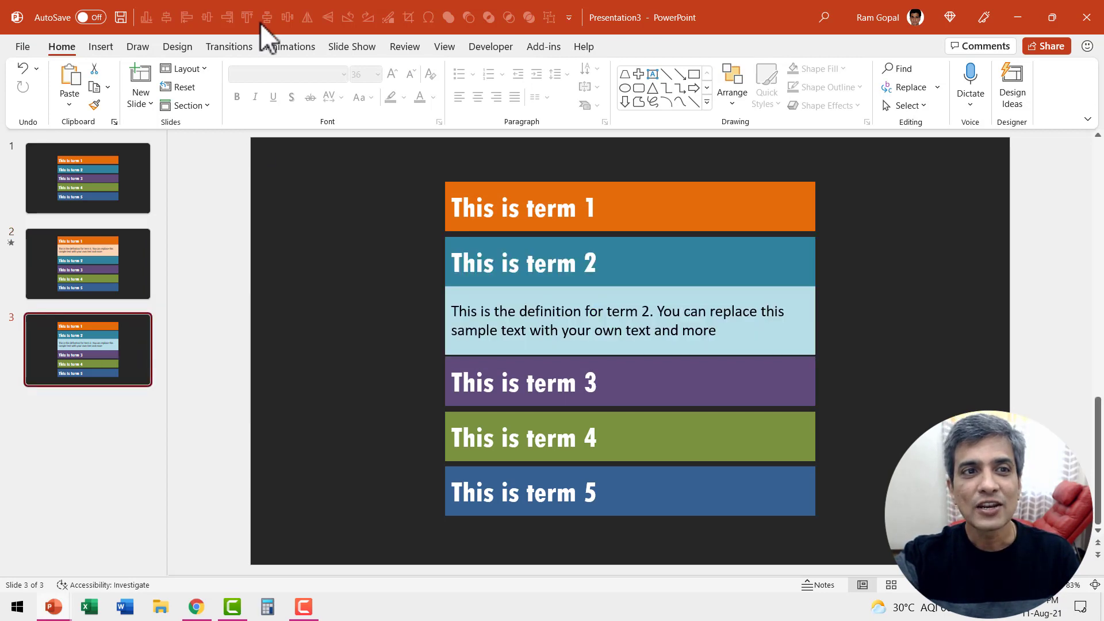
left_click(228, 46)
left_click(148, 87)
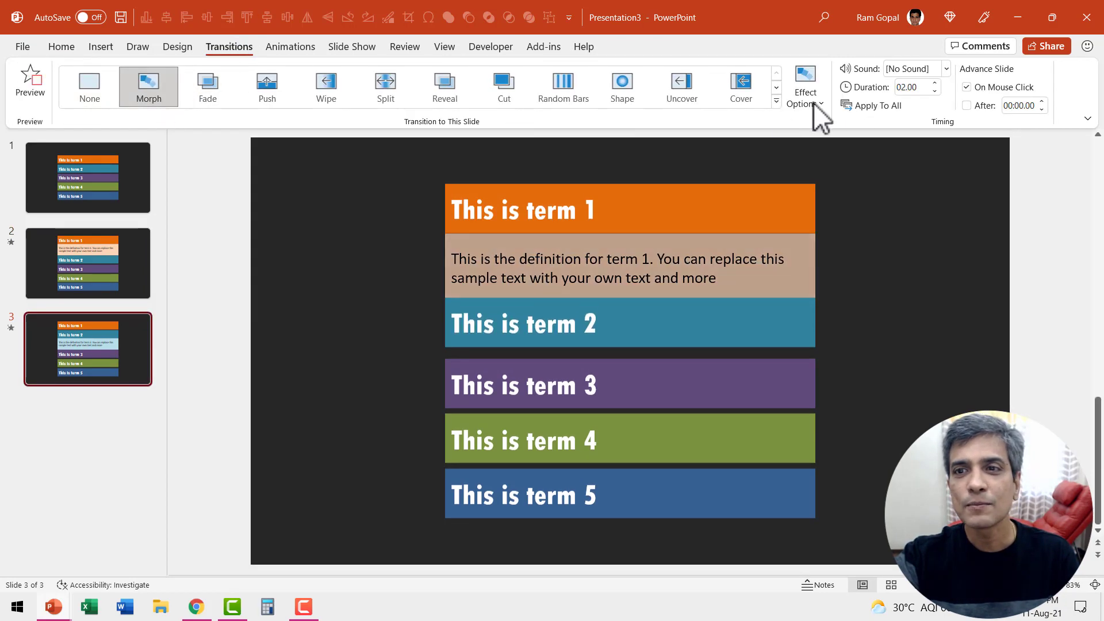
left_click(935, 90)
left_click(936, 90)
left_click(935, 90)
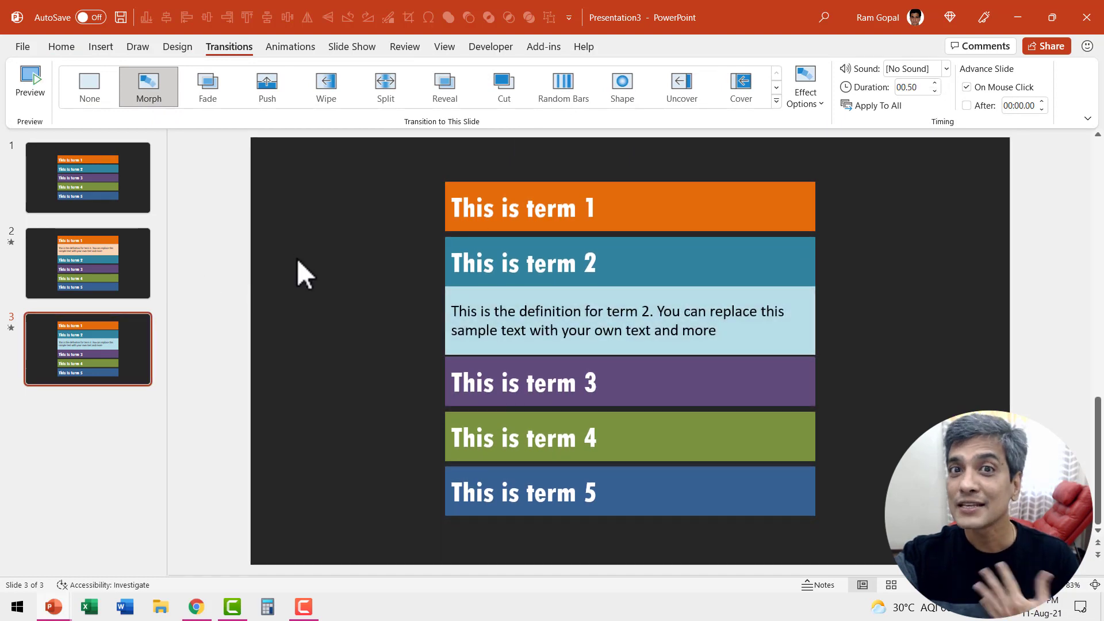
left_click(123, 178)
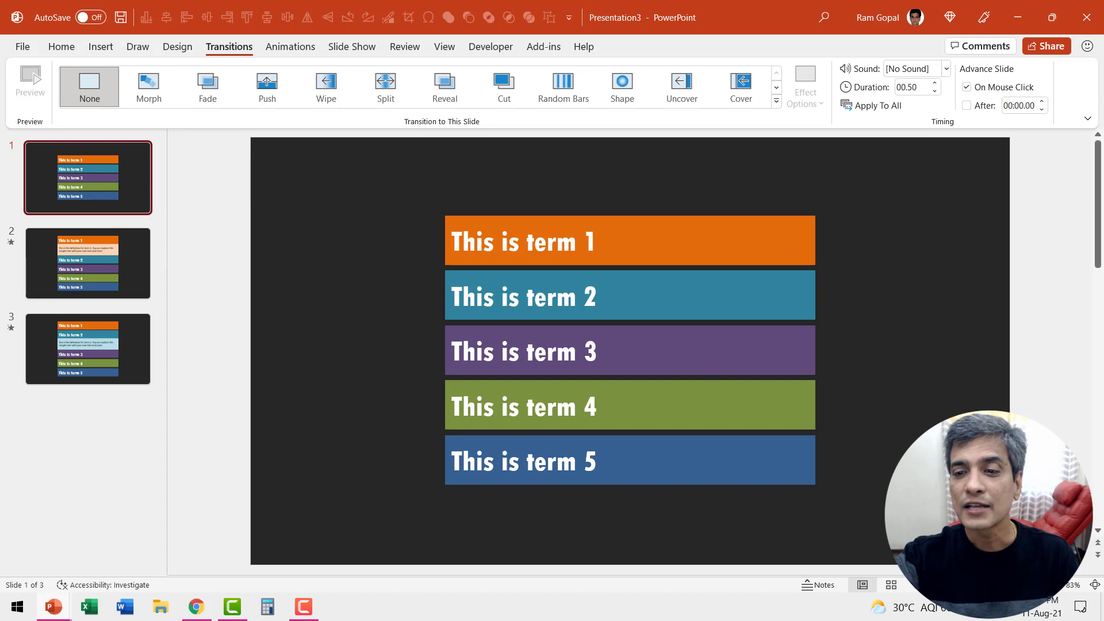
Run the show from slide 1, click the term 1 and term 2 bars, then exit with Esc.
left_click(929, 607)
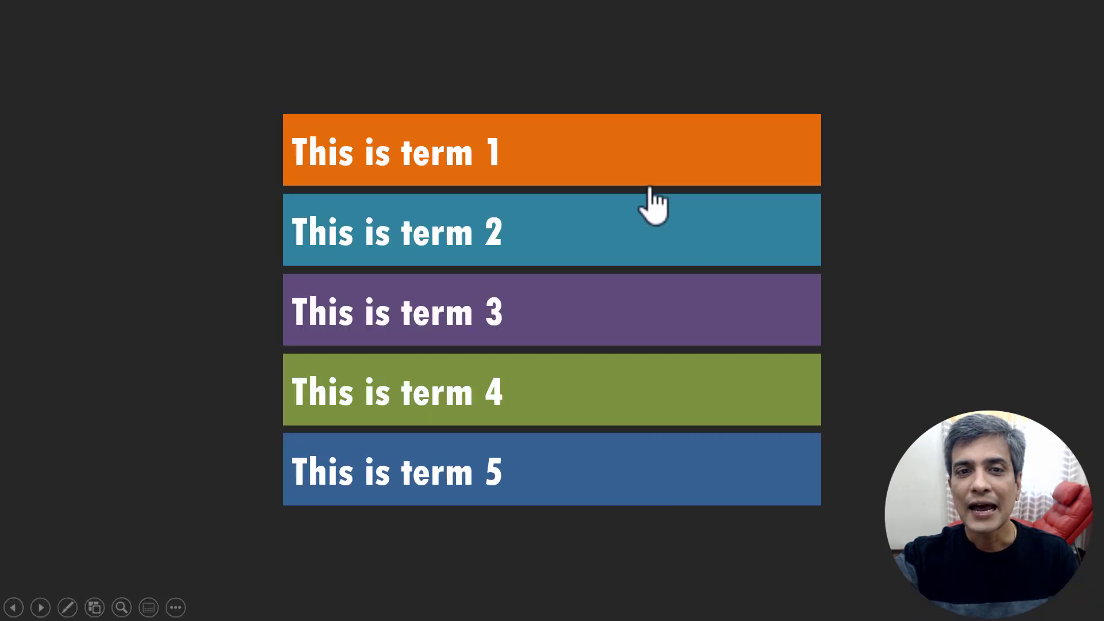
left_click(570, 159)
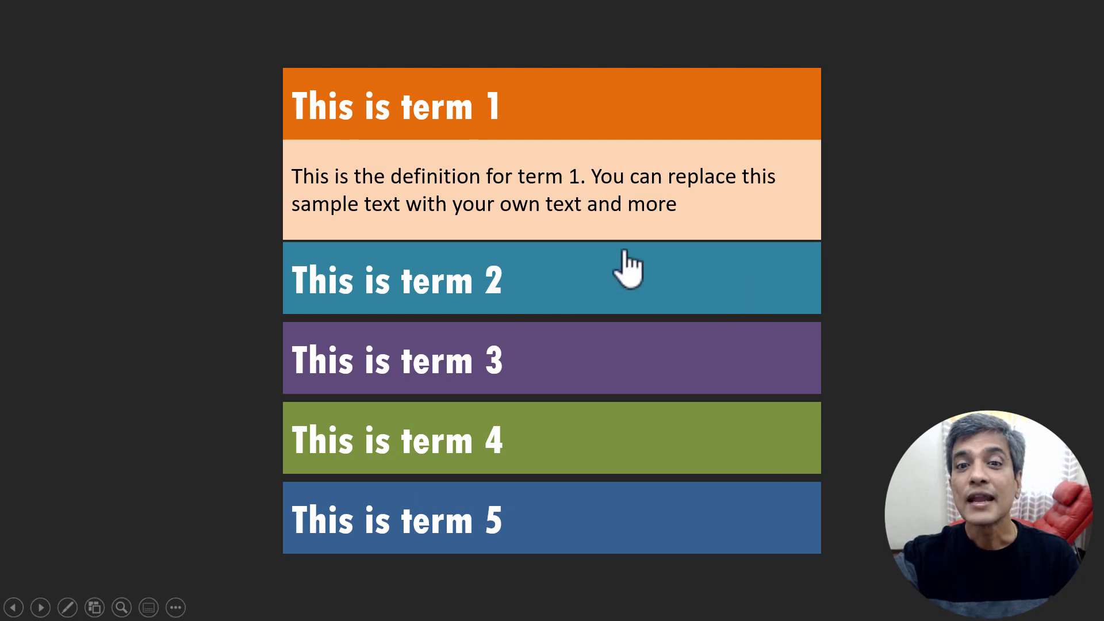
left_click(591, 294)
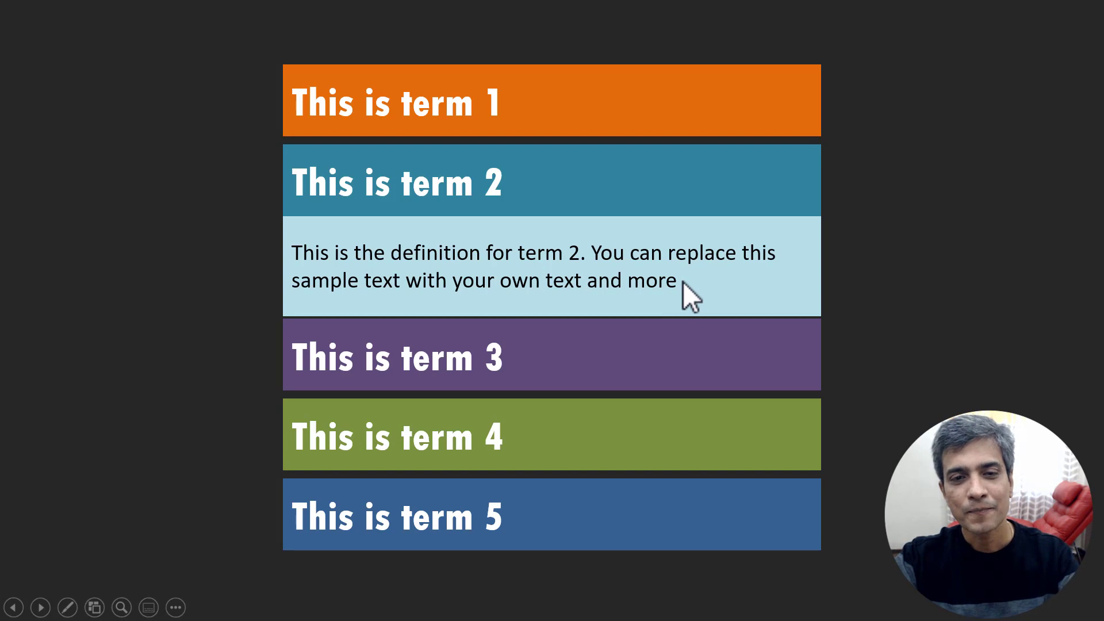
key("Escape")
Copy slide 1 and drag the duplicate to the last position as slide 4.
left_click(118, 173)
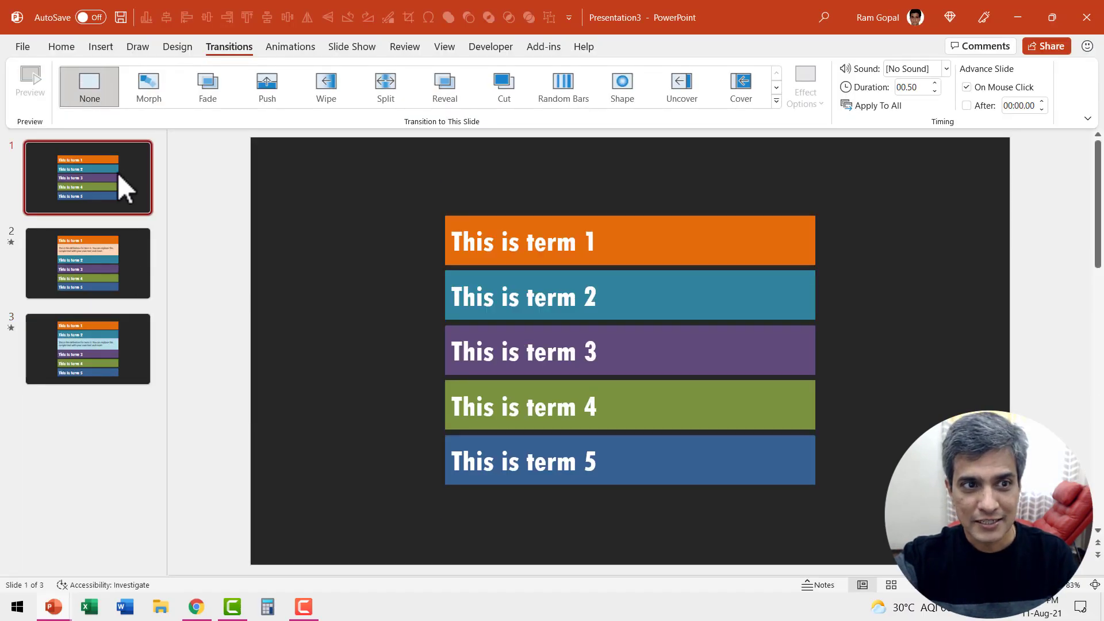
right_click(117, 173)
left_click(172, 293)
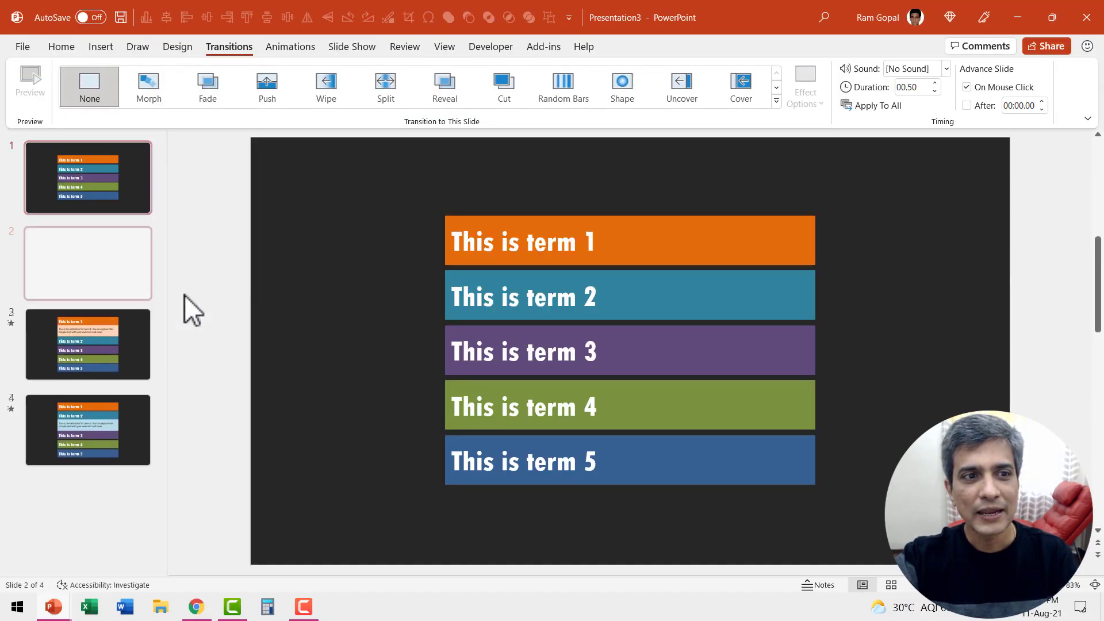
mouse_move(120, 256)
left_mouse_down()
mouse_move(210, 400)
mouse_move(126, 417)
left_mouse_up()
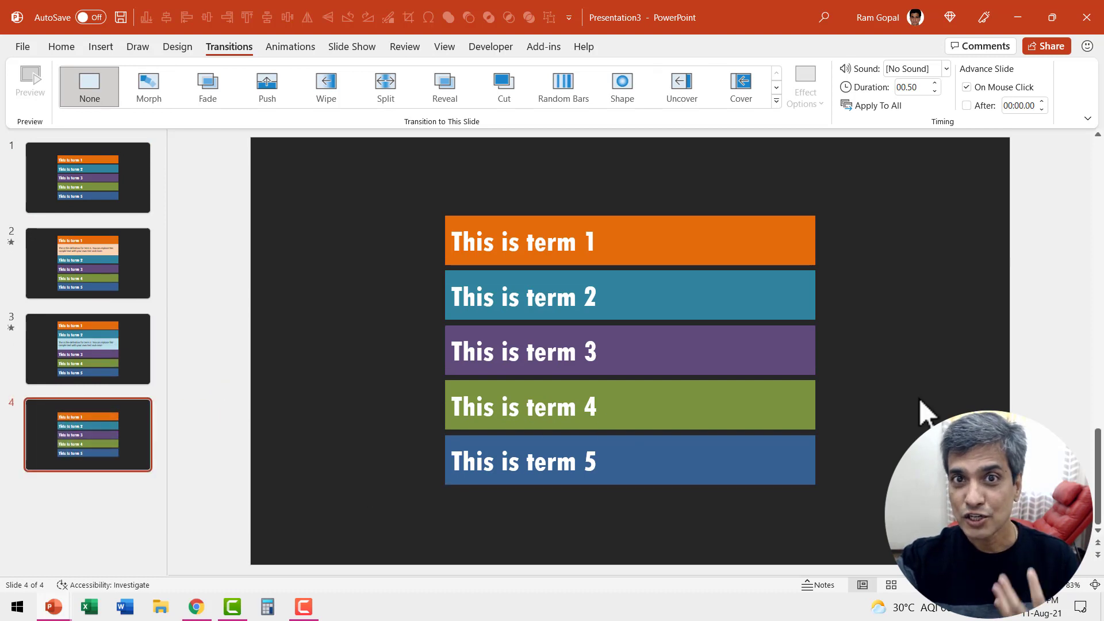
On slide 4, nudge terms 1–3 up and terms 4–5 down to open a gap.
left_click_drag(869, 396, 412, 168)
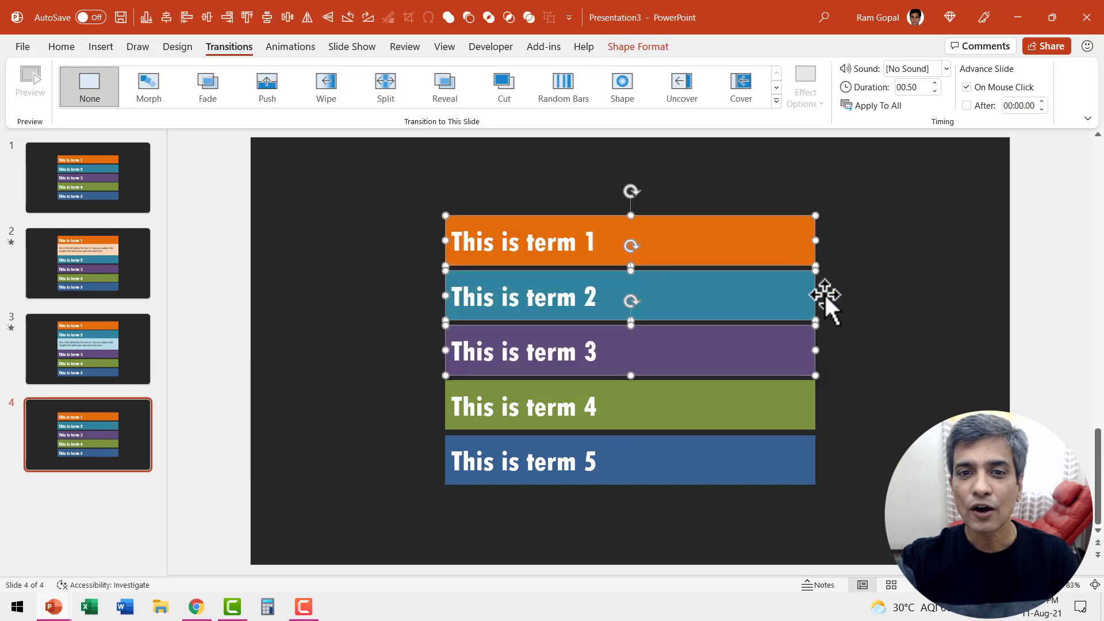
key("Up")
key("Up")
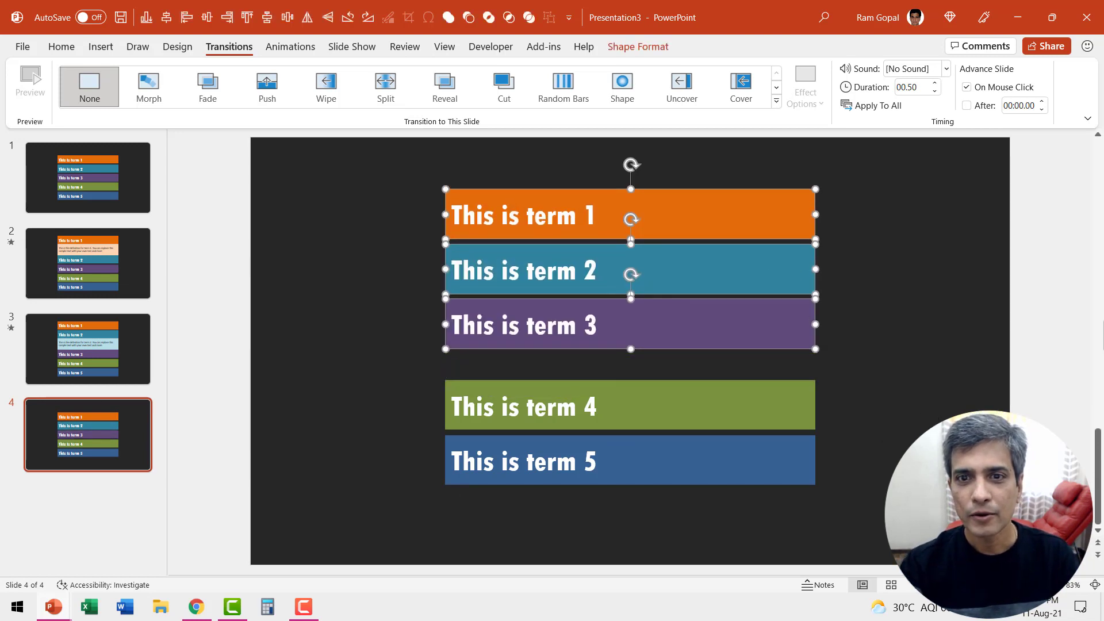
key("Up")
key("Up")
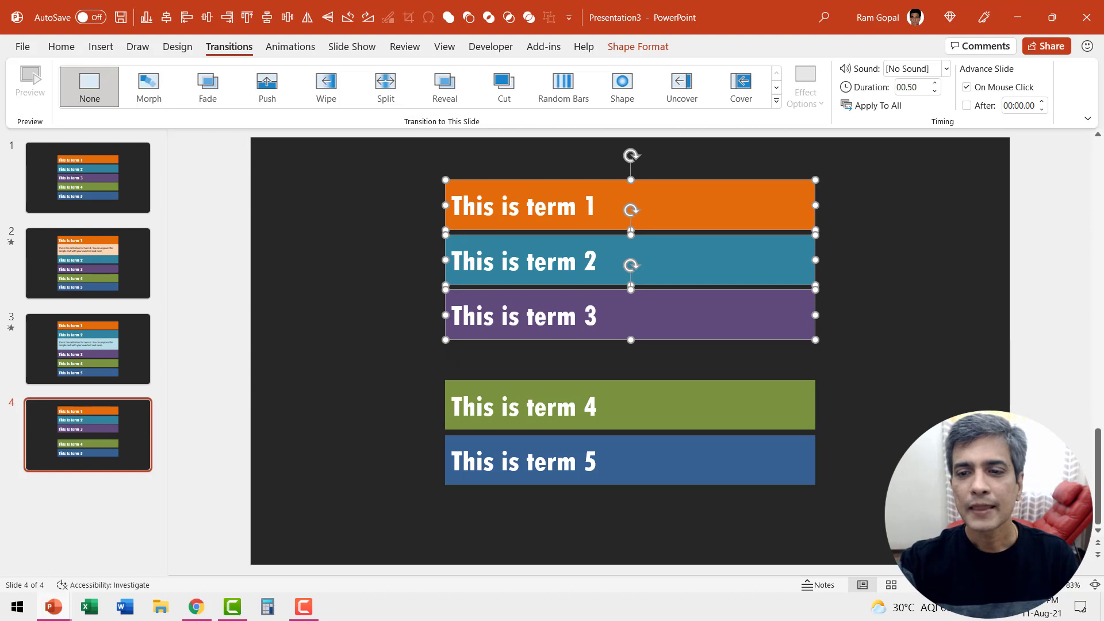
left_click(751, 517)
left_click_drag(892, 520, 405, 367)
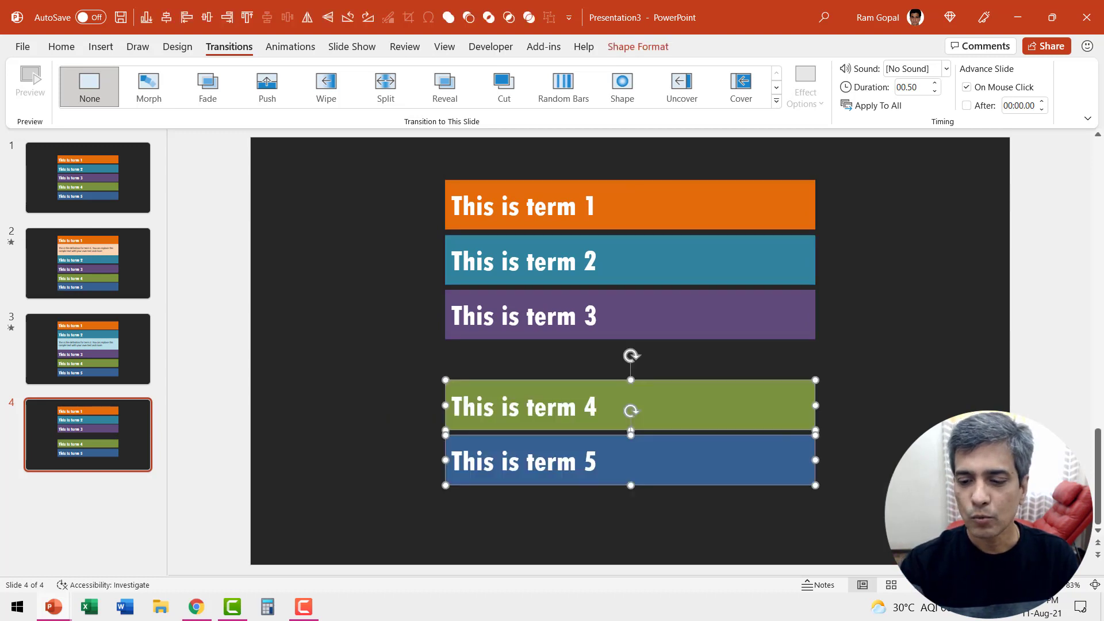
key("Down")
key("Down")
key("Down")
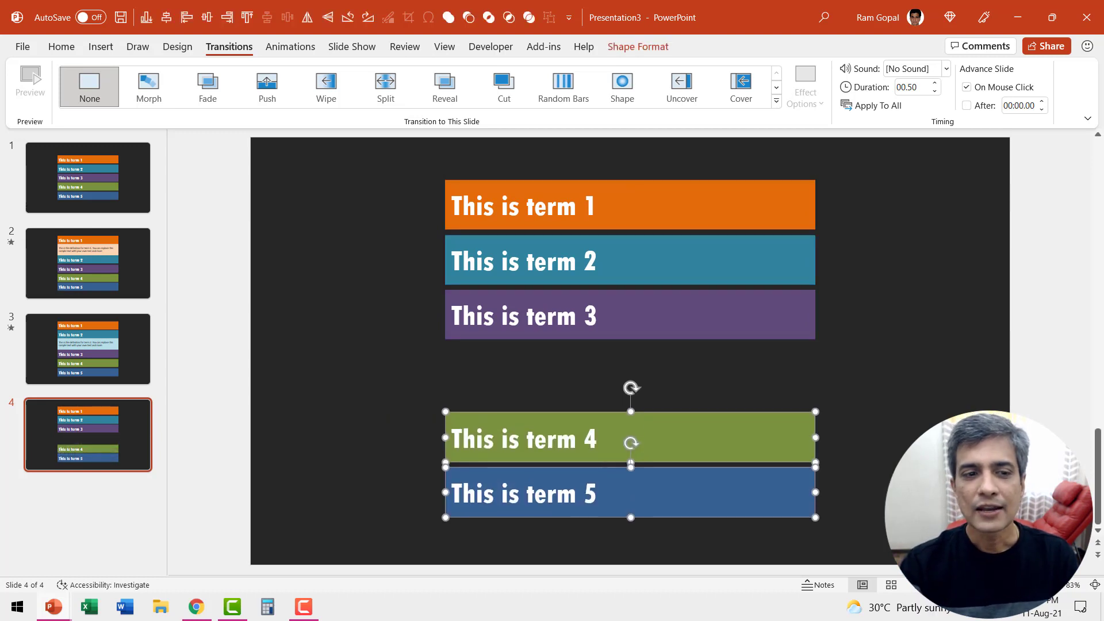
Paste term 2's definition box from slide 3 under term 3 and fill it light purple.
left_click(143, 370)
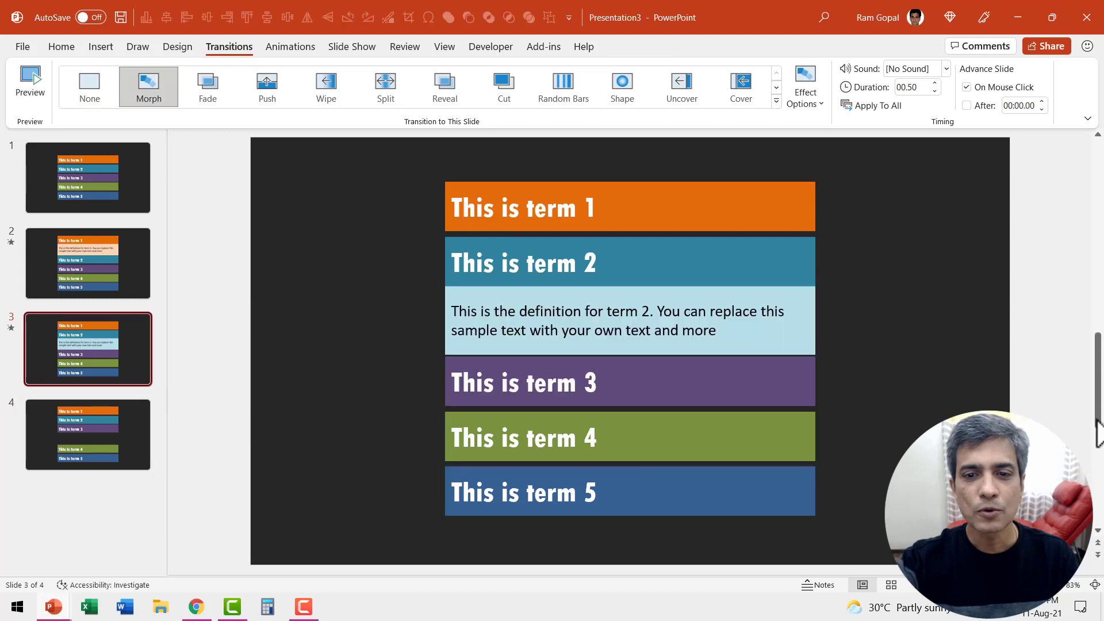
left_click(811, 330)
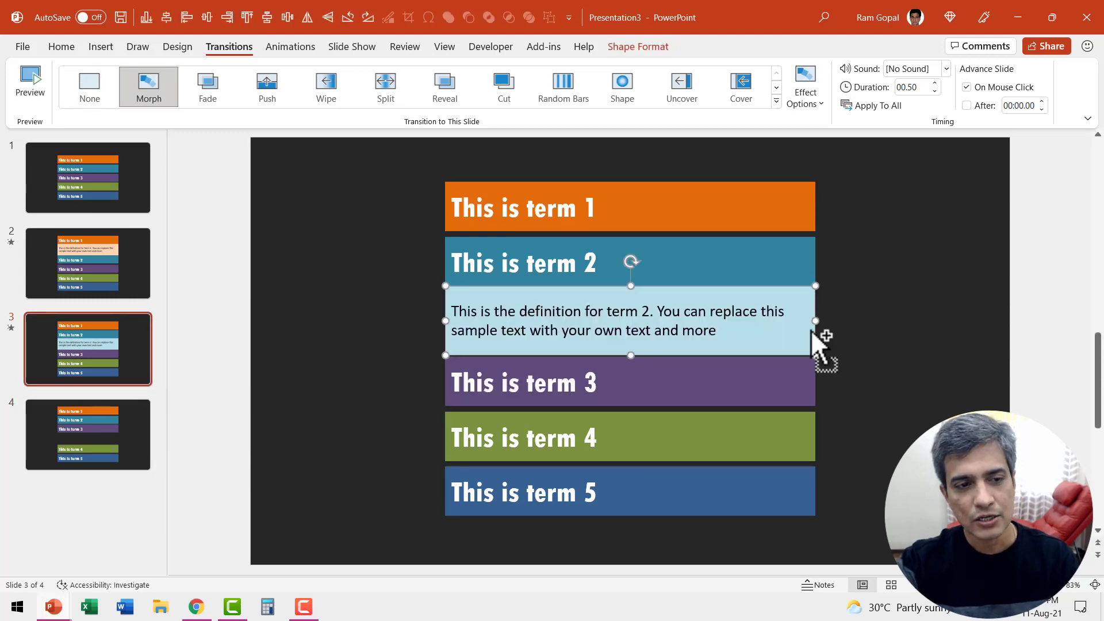
left_click(108, 444)
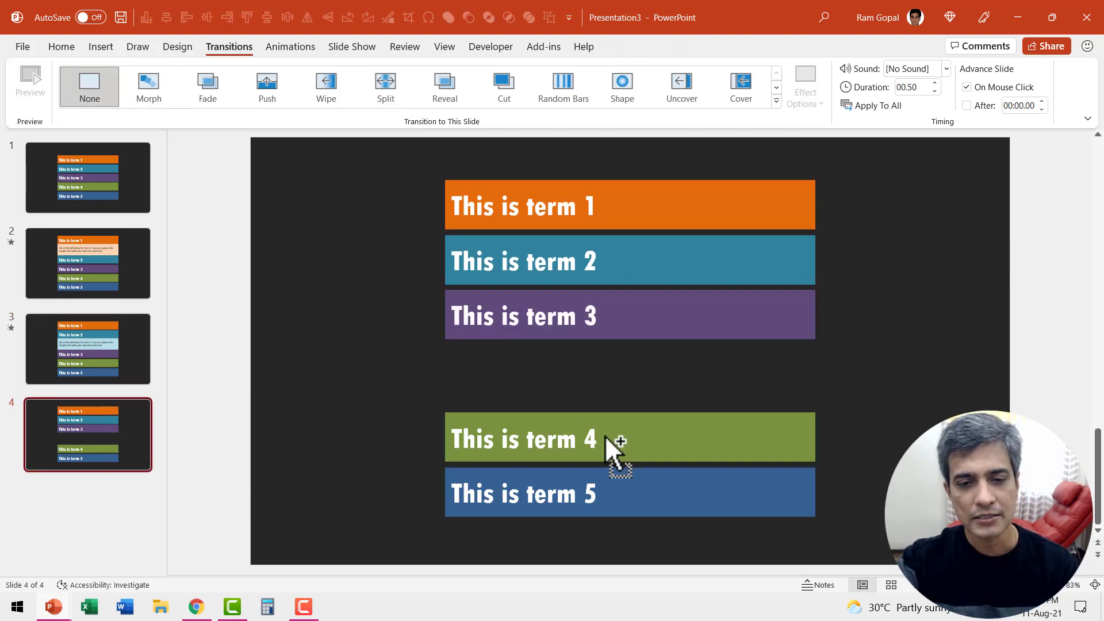
key("ctrl+v")
left_click_drag(811, 297, 812, 350)
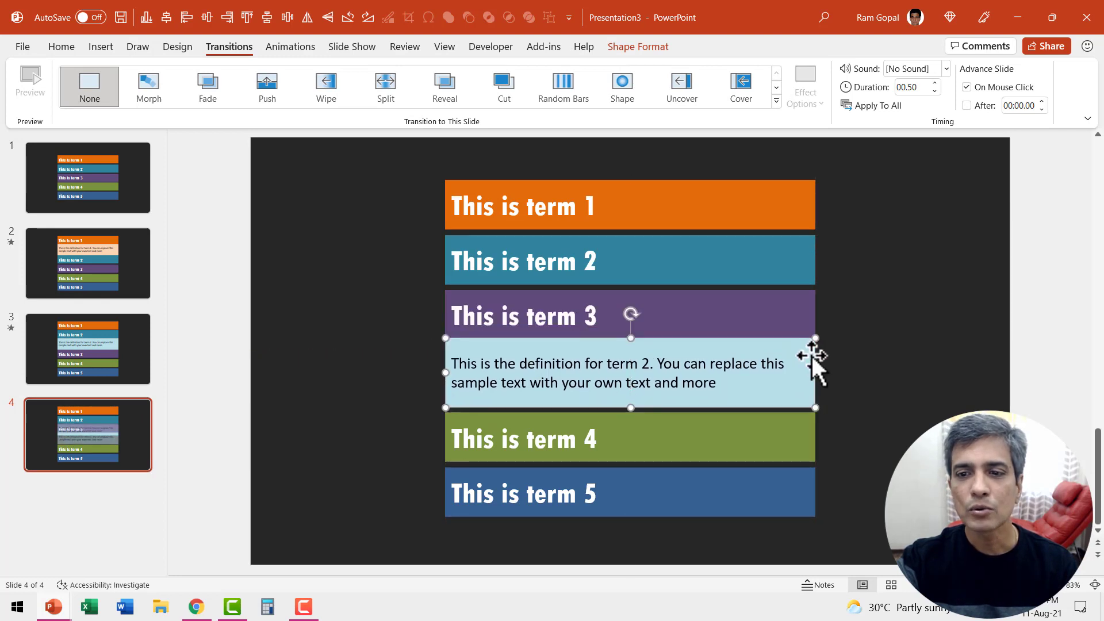
left_click(61, 48)
left_click(841, 69)
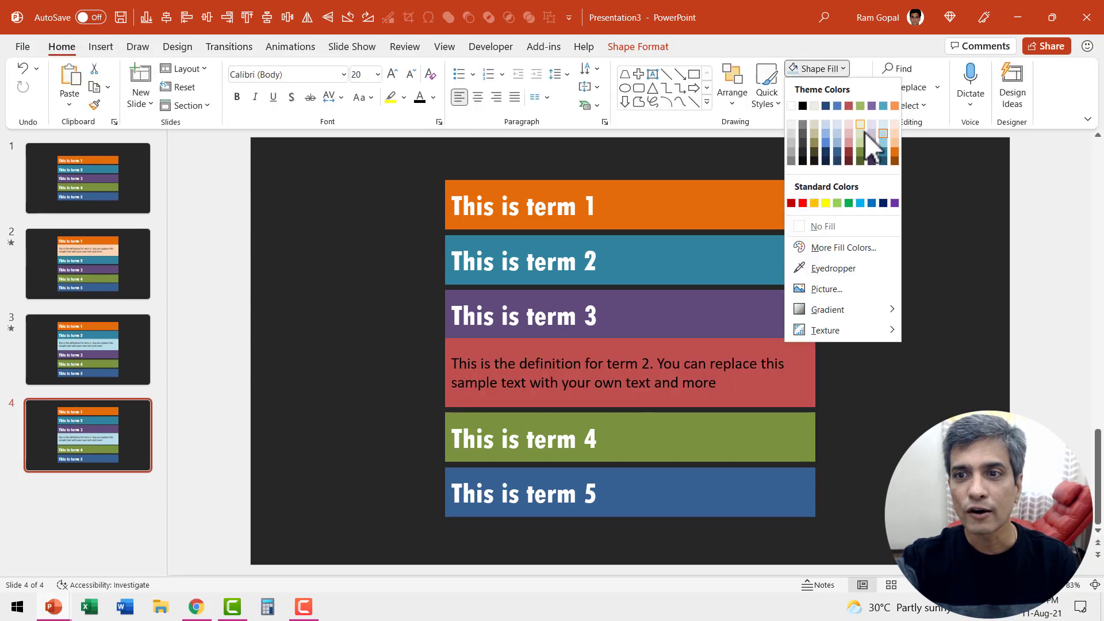
left_click(881, 143)
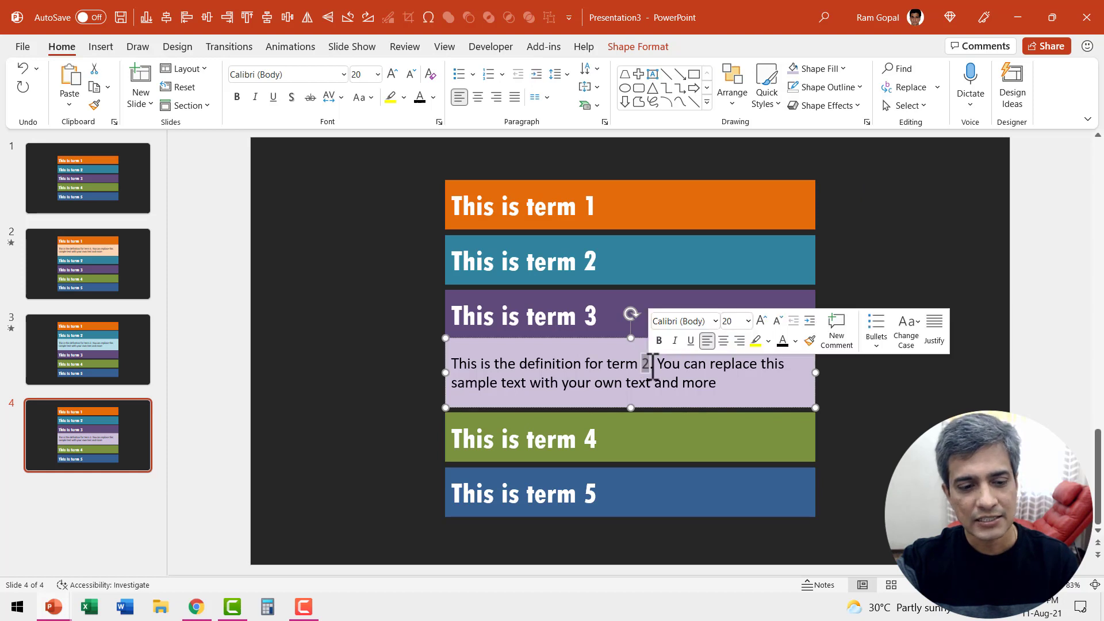
type("3")
Nudge terms 4–5 up, then check layering options for the definition box and term 3 bar.
left_click_drag(845, 540, 397, 371)
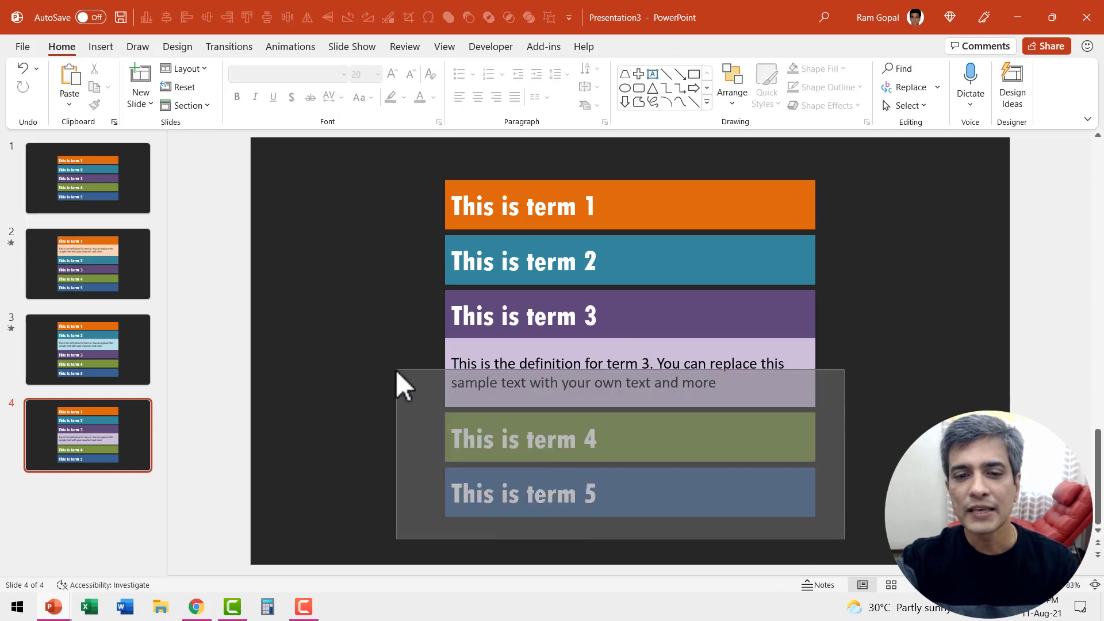
key("Up")
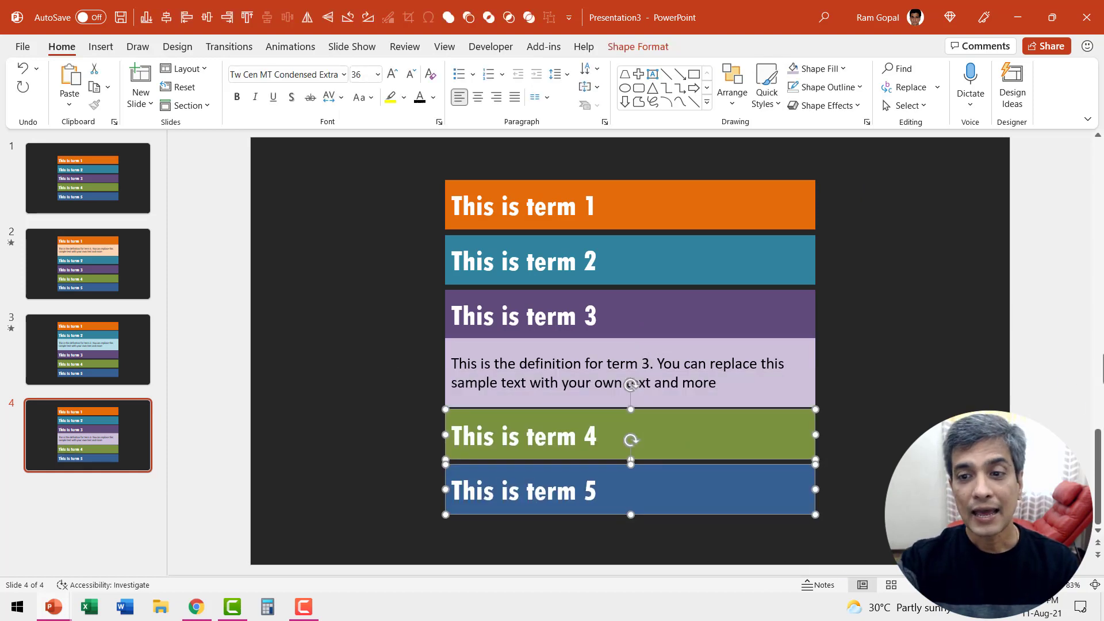
left_click(902, 347)
left_click(793, 371)
right_click(793, 371)
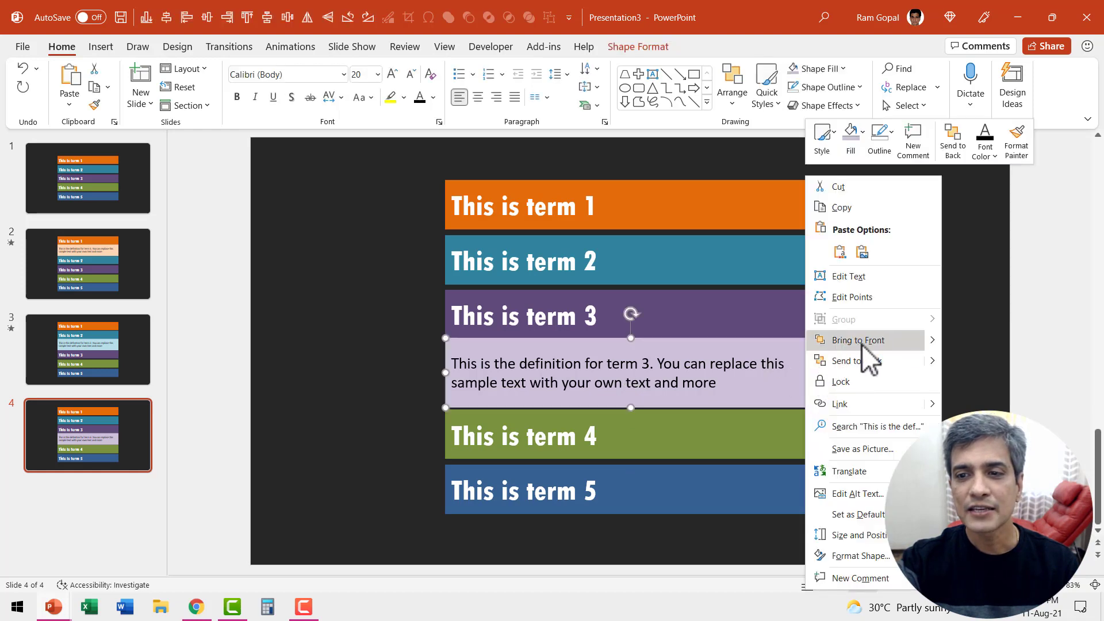
left_click(872, 365)
left_click(797, 316)
right_click(798, 316)
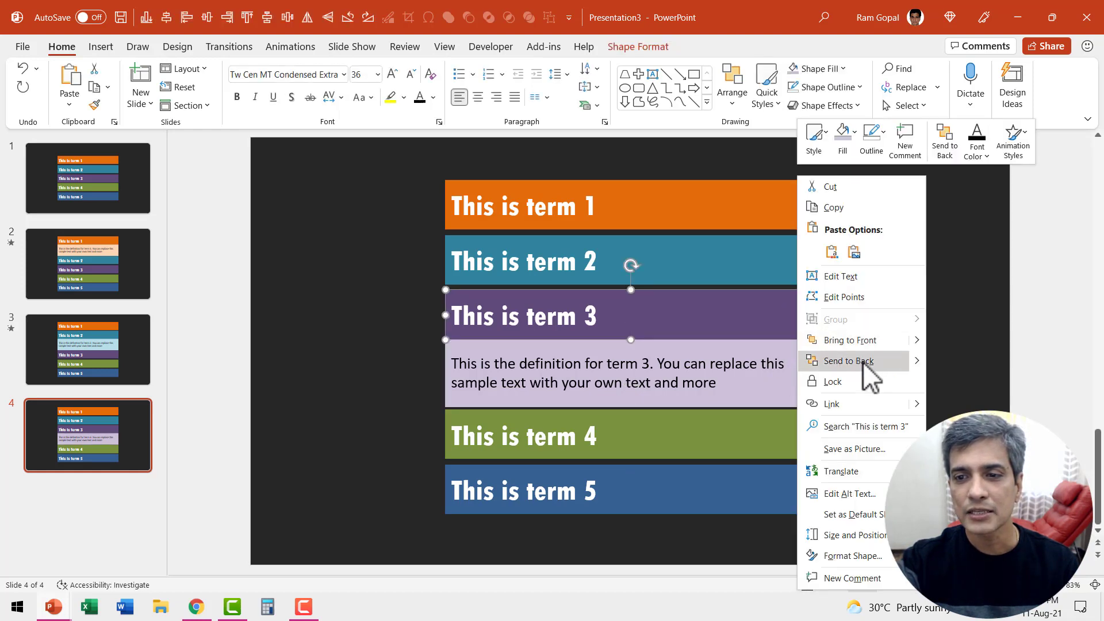
left_click(865, 342)
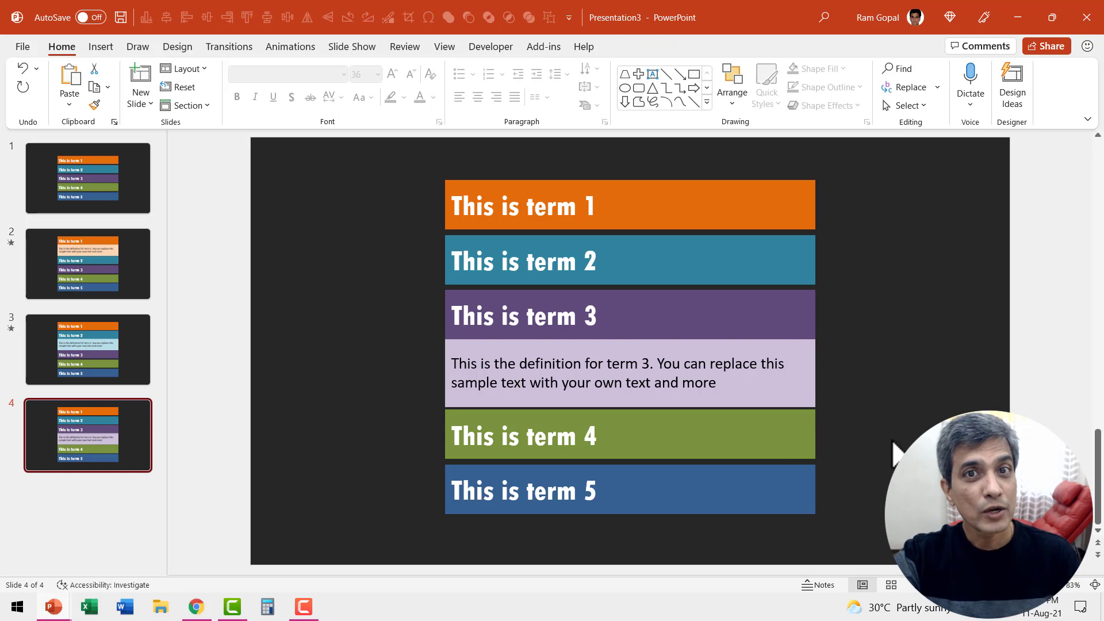
Apply a Morph transition to slide 4 with a 00.50 duration.
left_click(229, 47)
left_click(170, 98)
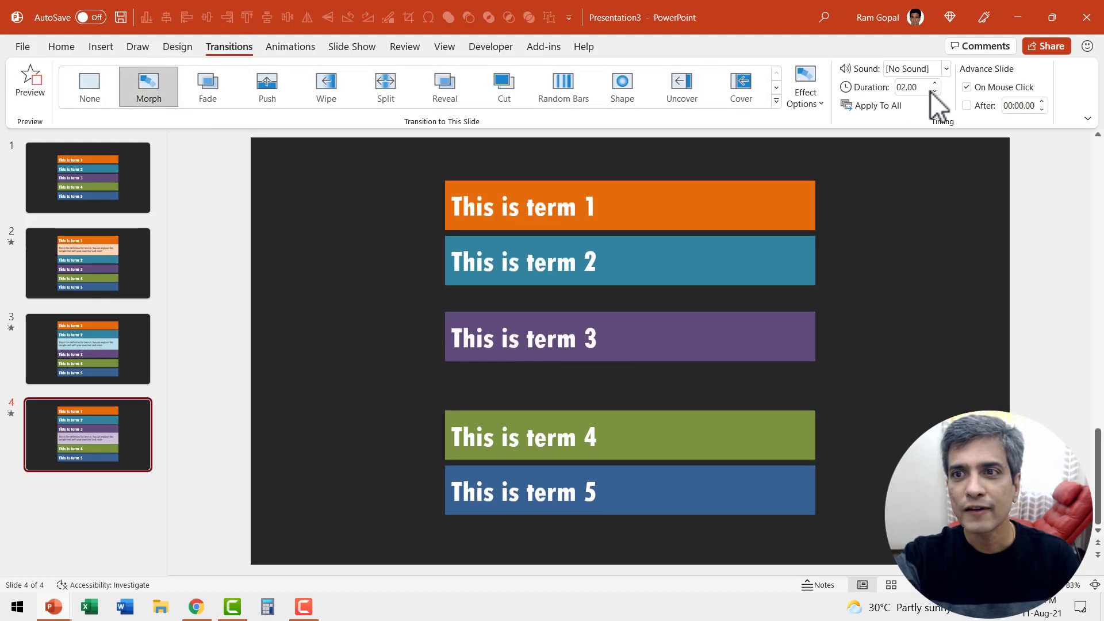
left_click(934, 92)
left_click(934, 92)
left_click(933, 91)
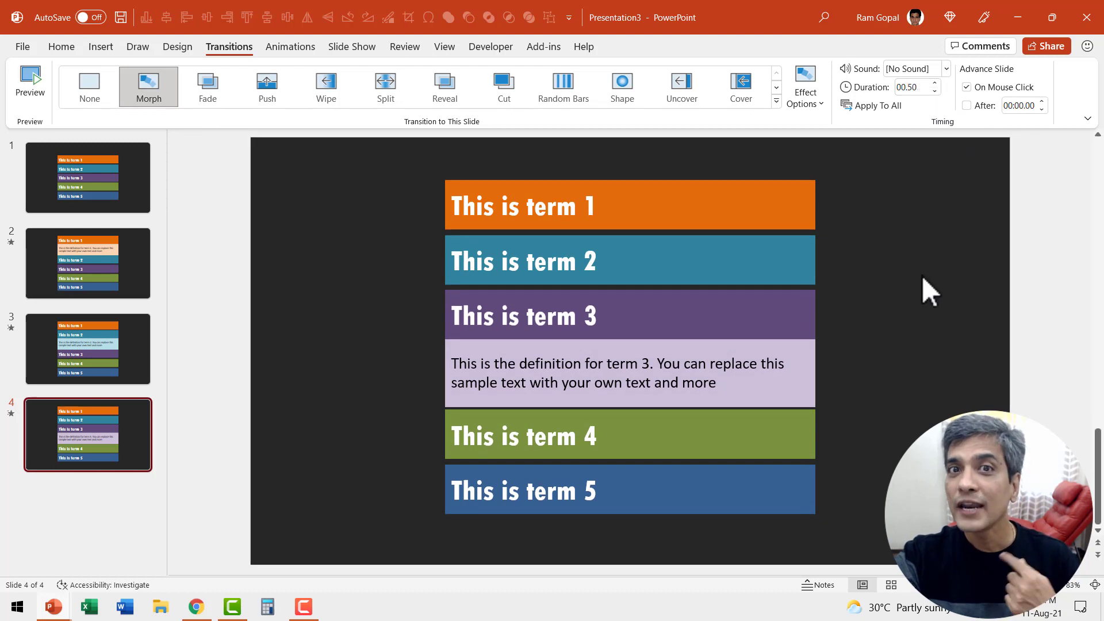
Hyperlink the term 3 bar on slide 1 to slide 4.
left_click(130, 193)
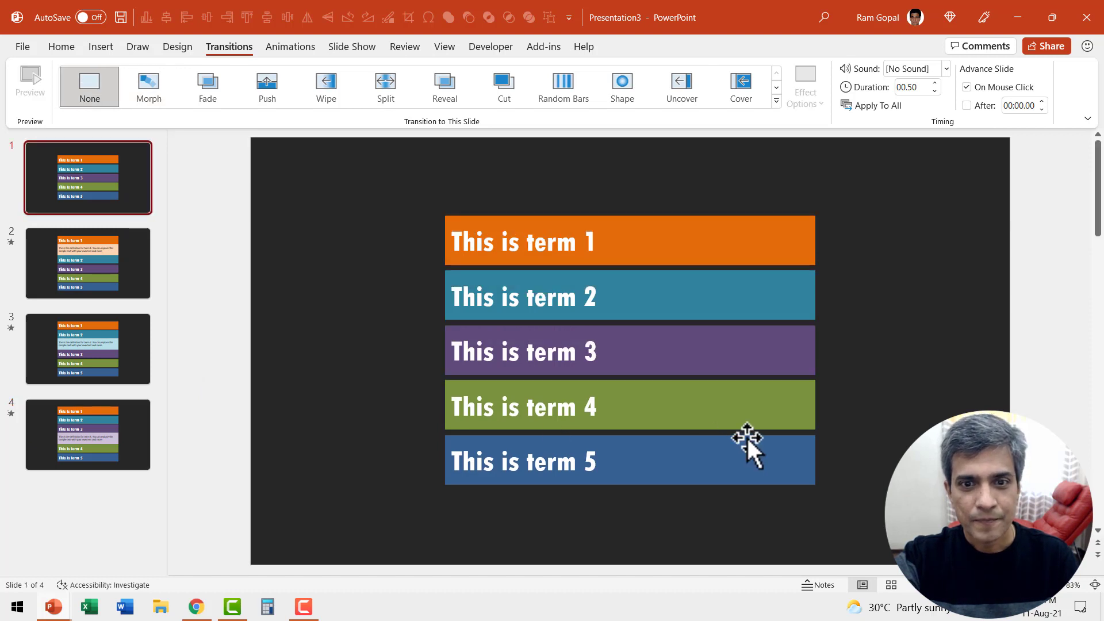
left_click(730, 355)
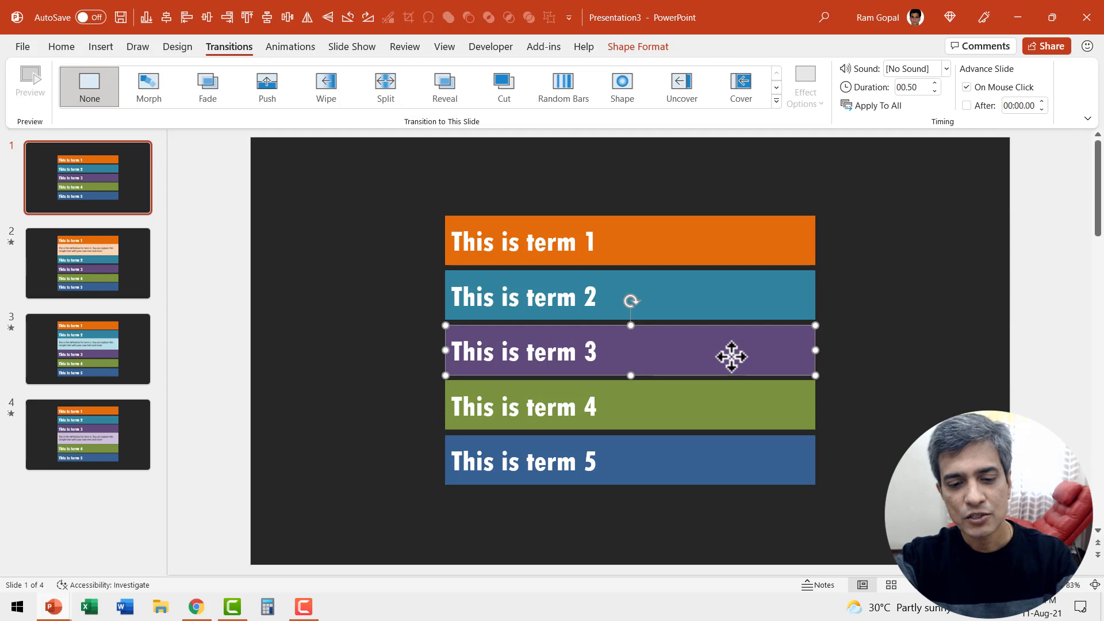
key("ctrl+k")
left_click(432, 337)
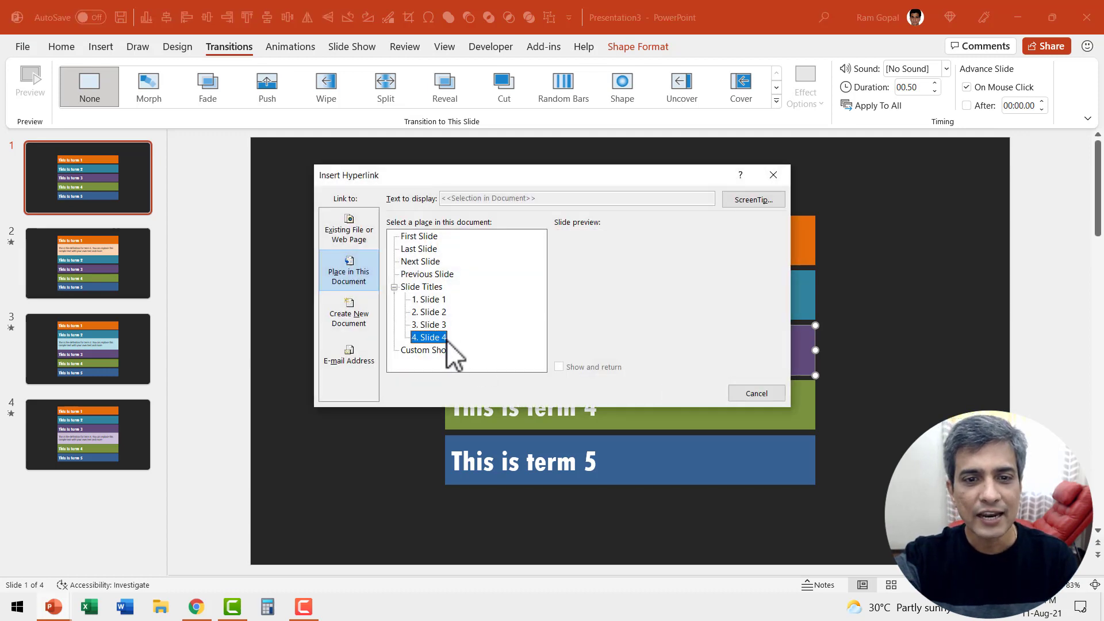
key("Return")
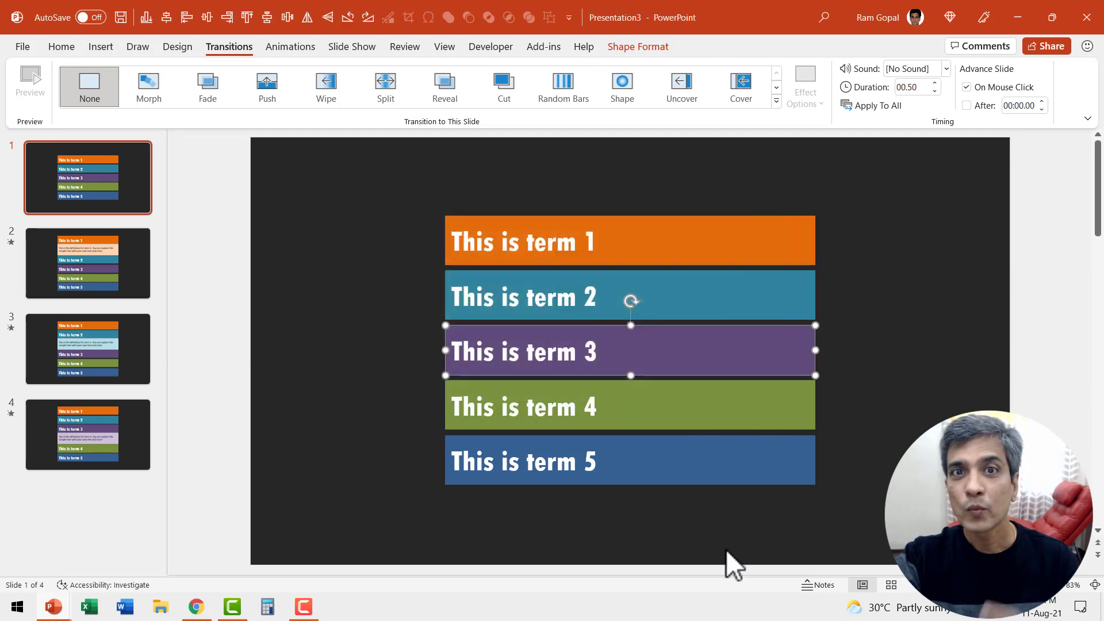
Hyperlink the term 3 bar on slide 2 to slide 4.
left_click(114, 266)
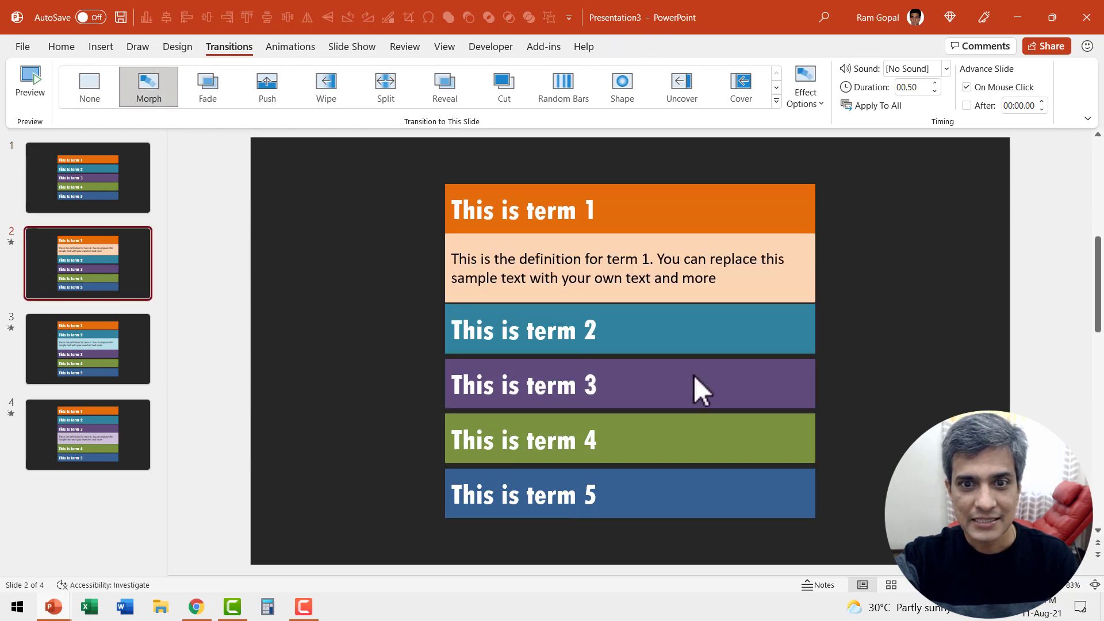
left_click(678, 399)
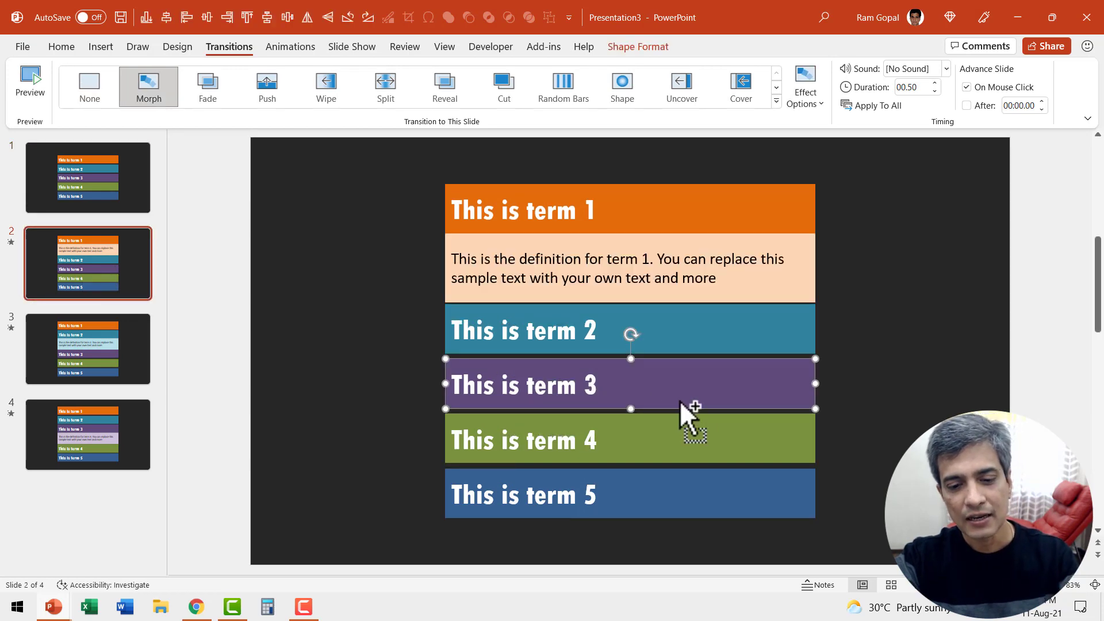
key("ctrl+k")
left_click(429, 337)
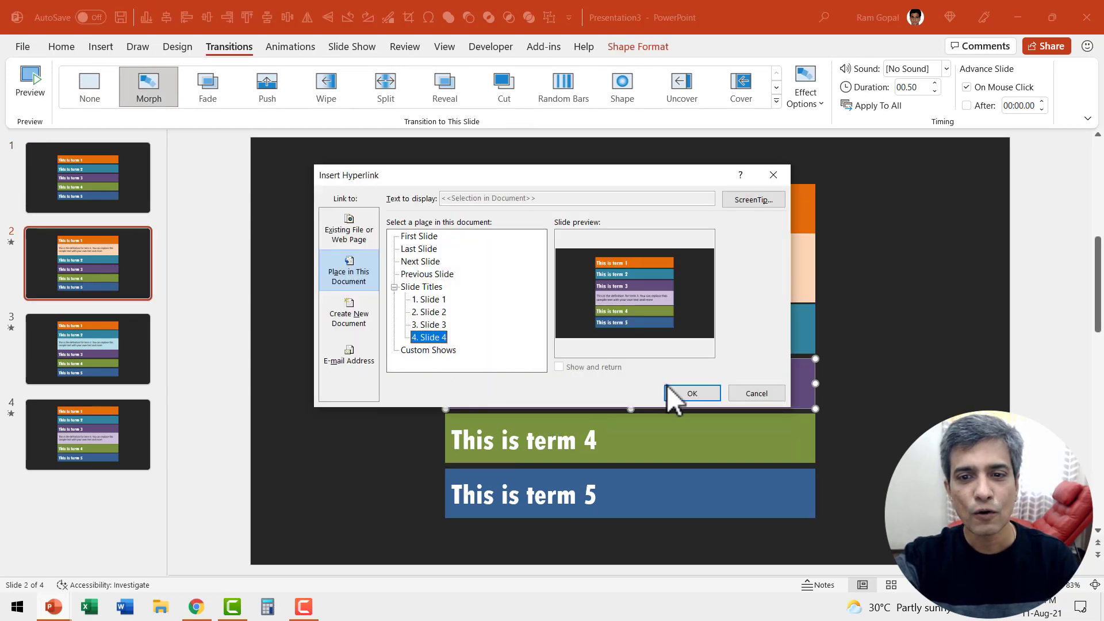
left_click(692, 394)
Hyperlink the term 3 bar on slide 3 to slide 4, then return to slide 1.
left_click(88, 349)
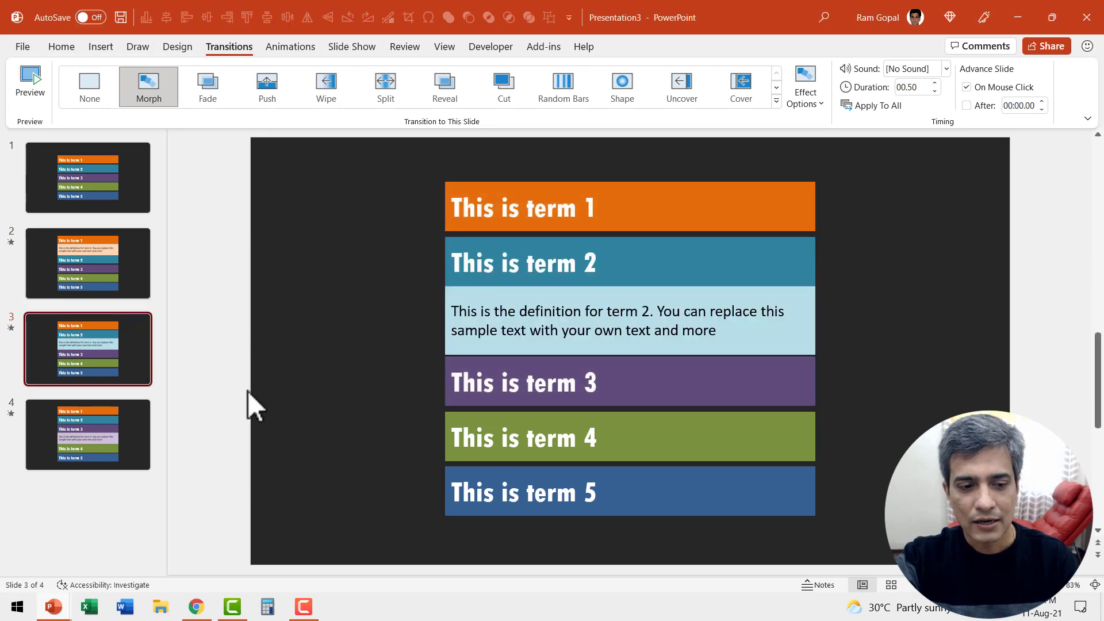
left_click(727, 385)
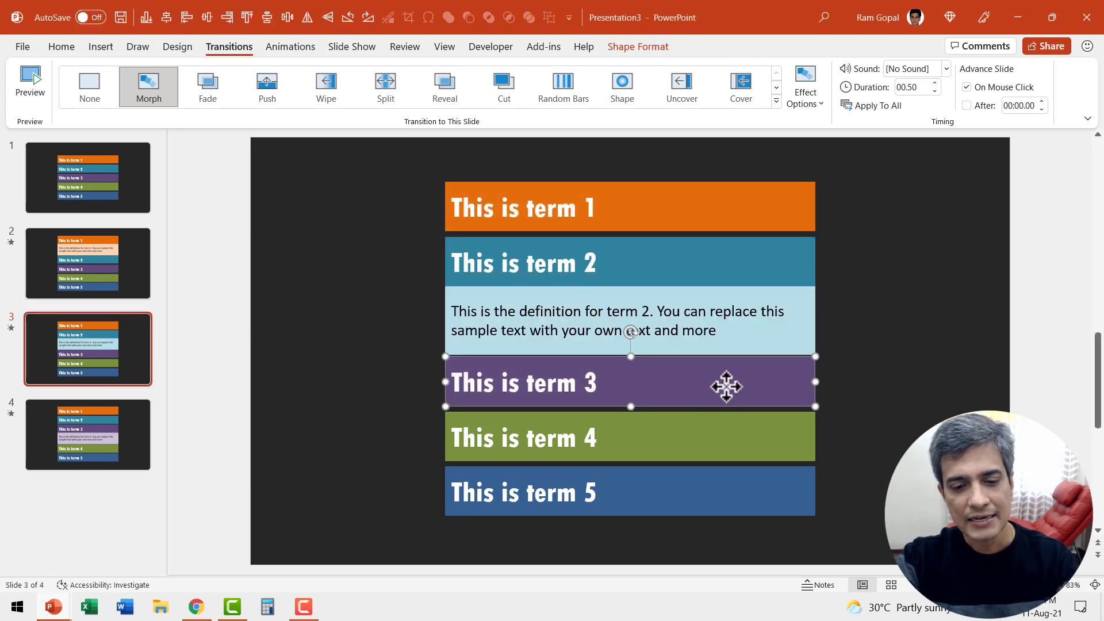
key("ctrl+k")
left_click(429, 337)
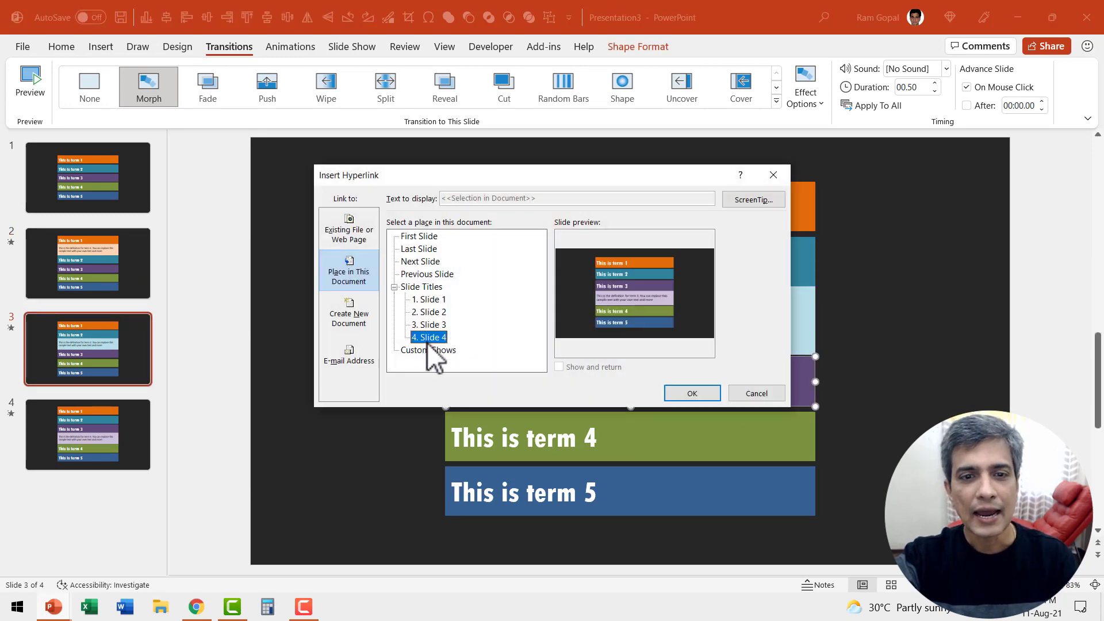
left_click(693, 394)
left_click(863, 394)
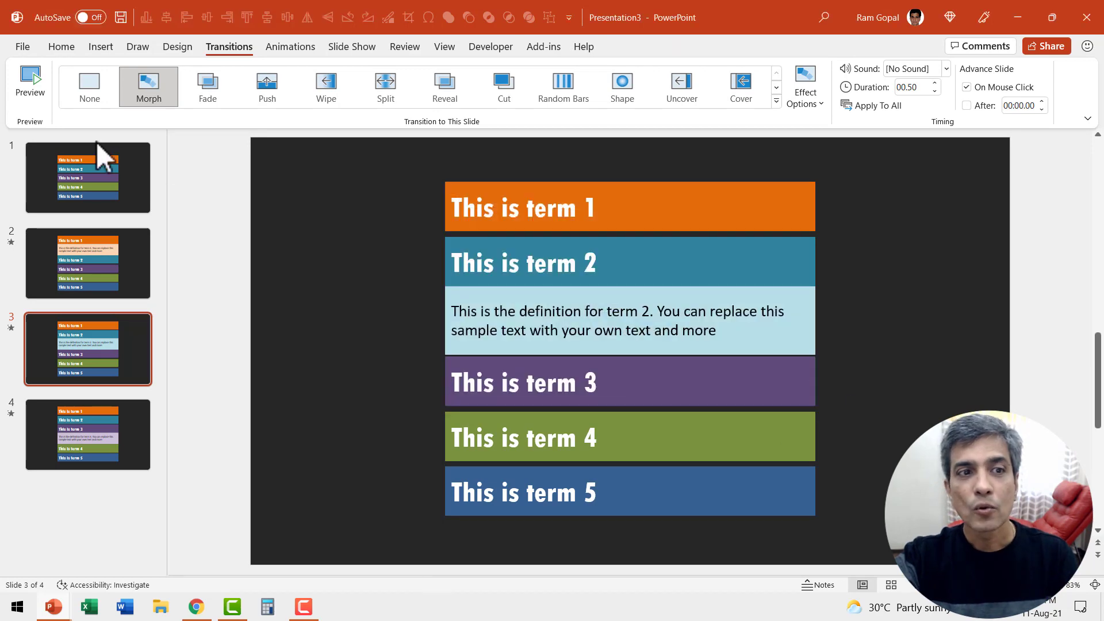
left_click(122, 164)
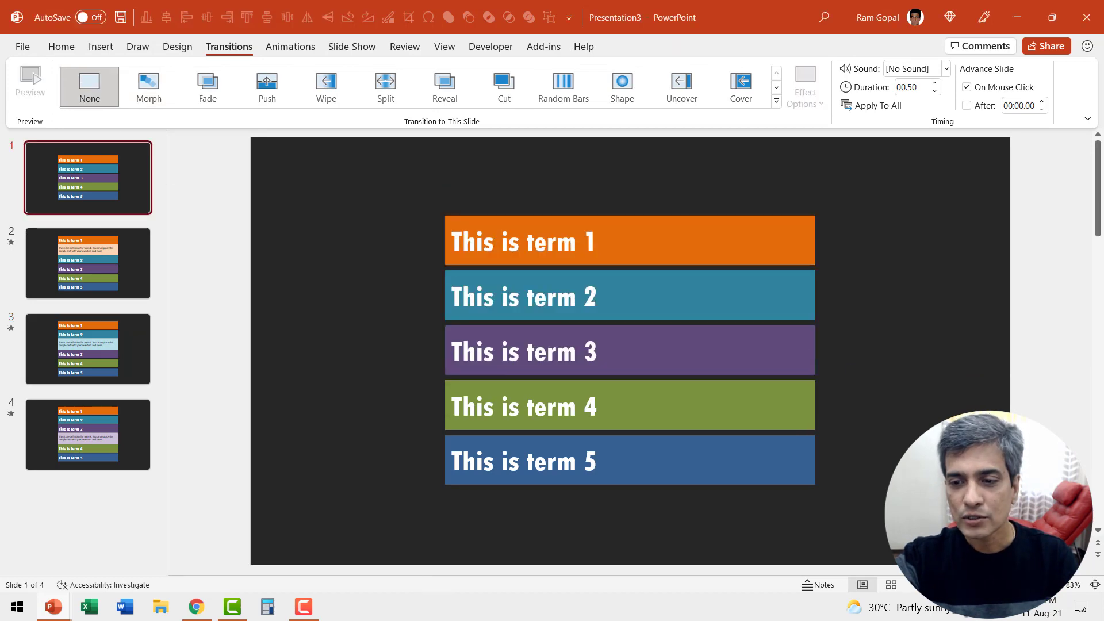
Start the slide show from slide 1 and click the term 3 bar to reveal its definition.
key("shift+F5")
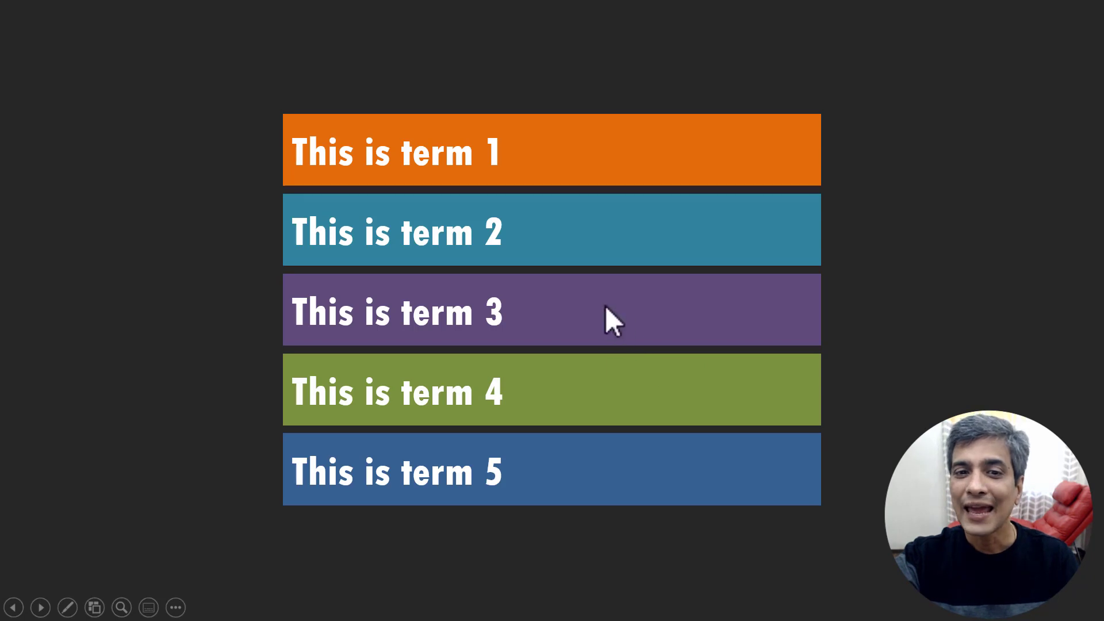
left_click(604, 306)
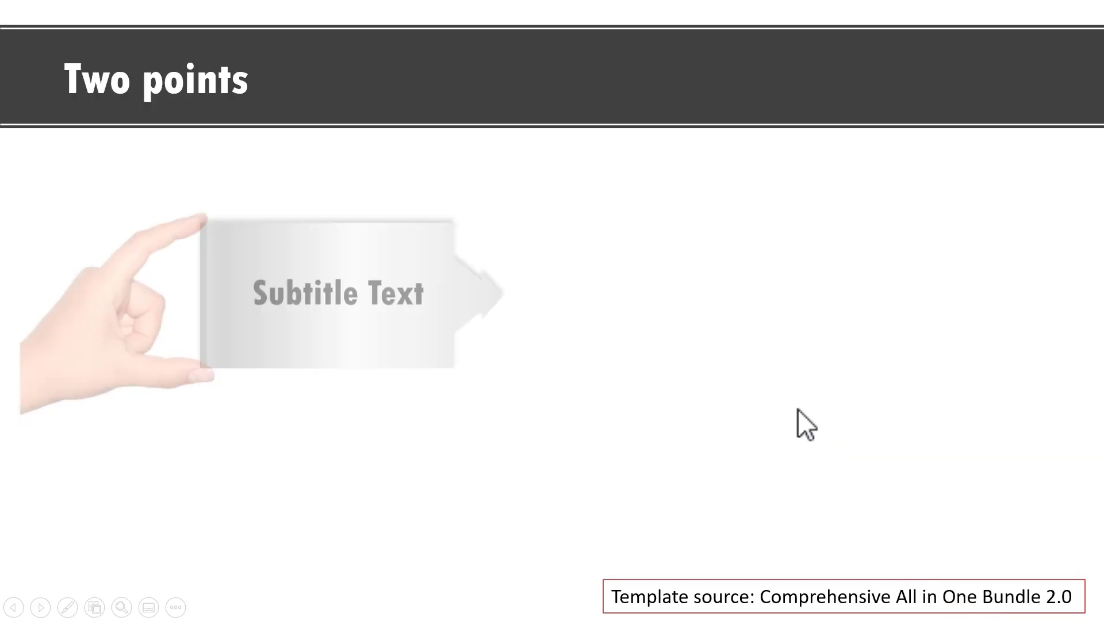
Advance the slide show through the example slides and paint roller animation, ending on term 3's definition.
left_click(513, 382)
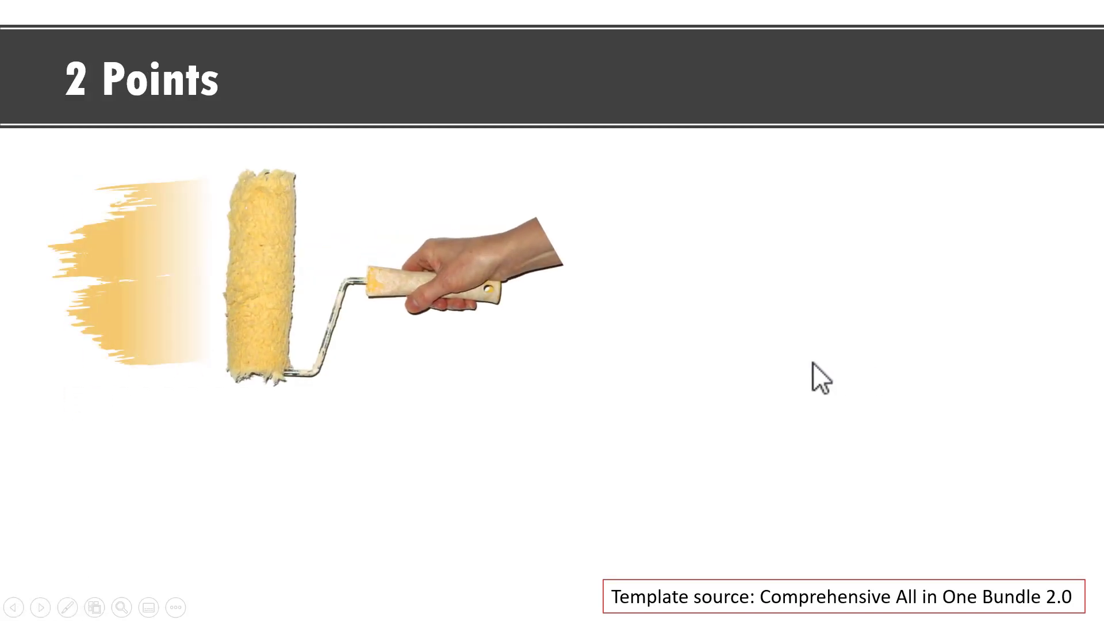
left_click(813, 362)
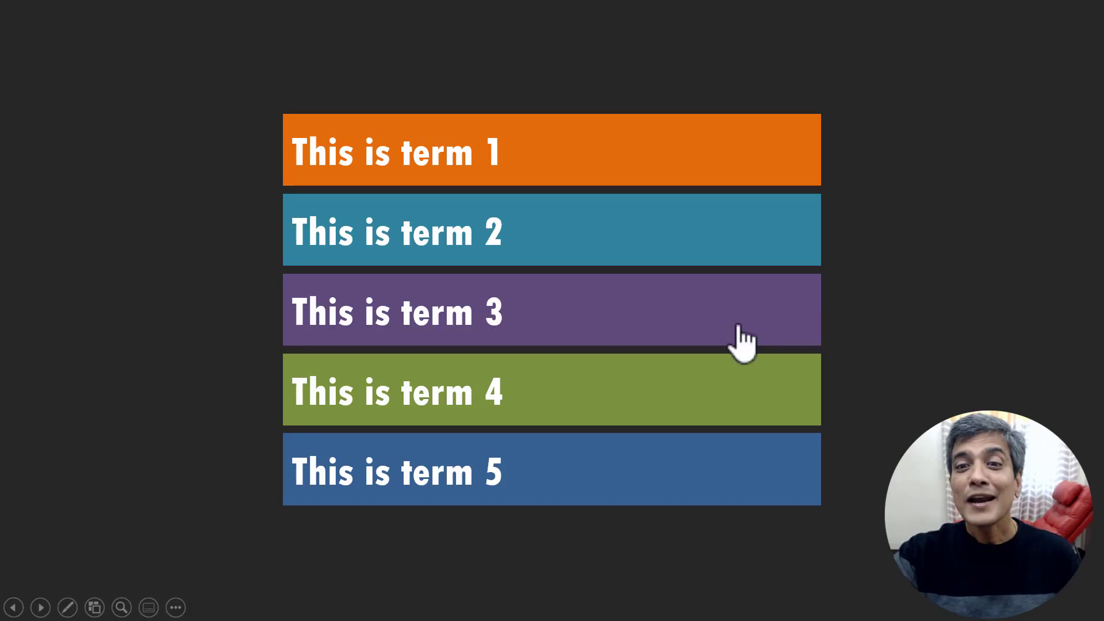
left_click(743, 341)
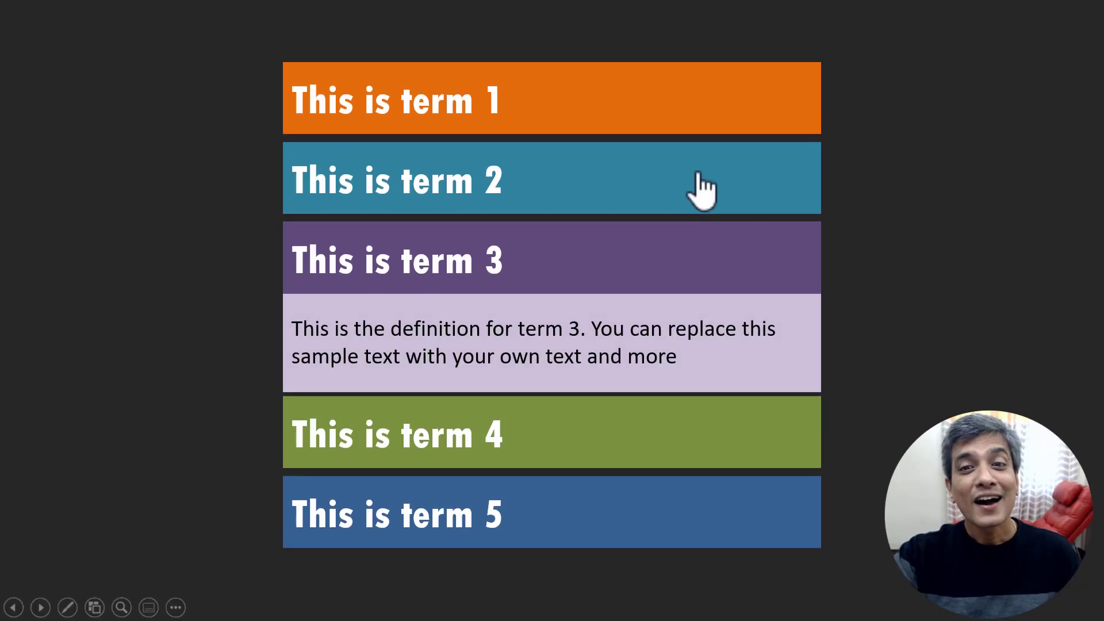